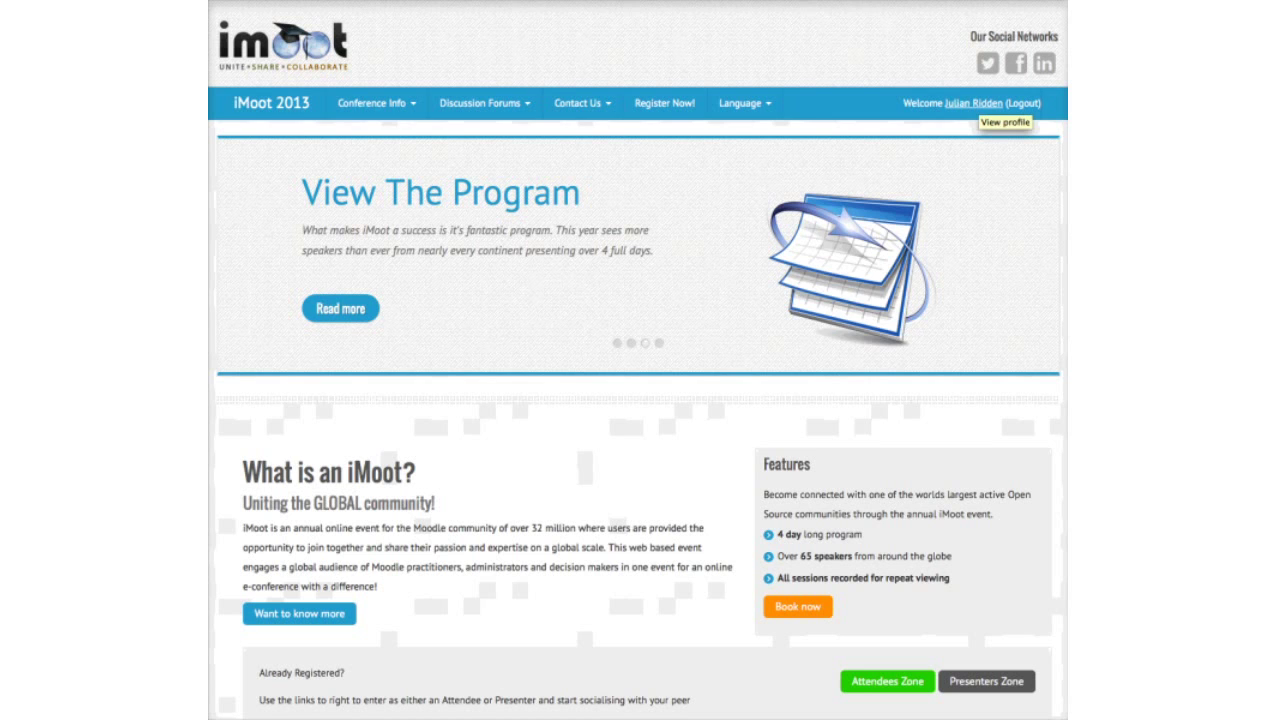
Step: Open the backpack settings among the badge options of the user profile
click(975, 103)
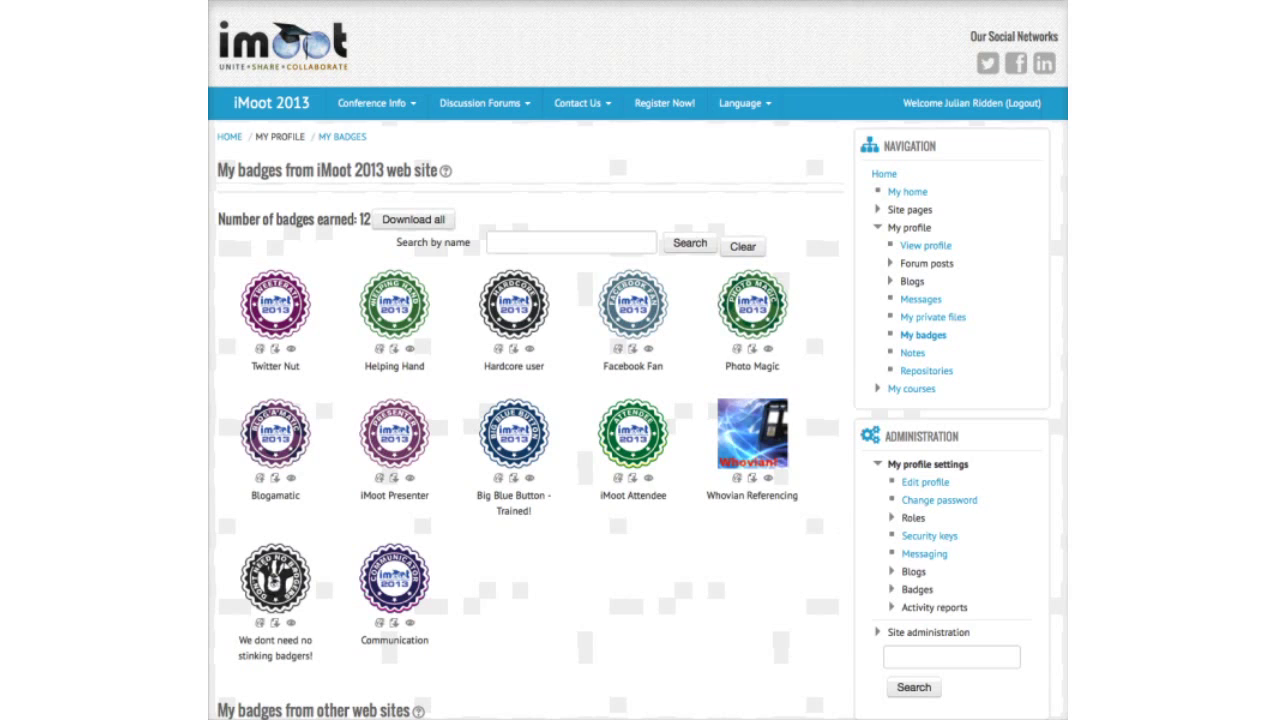
click(917, 589)
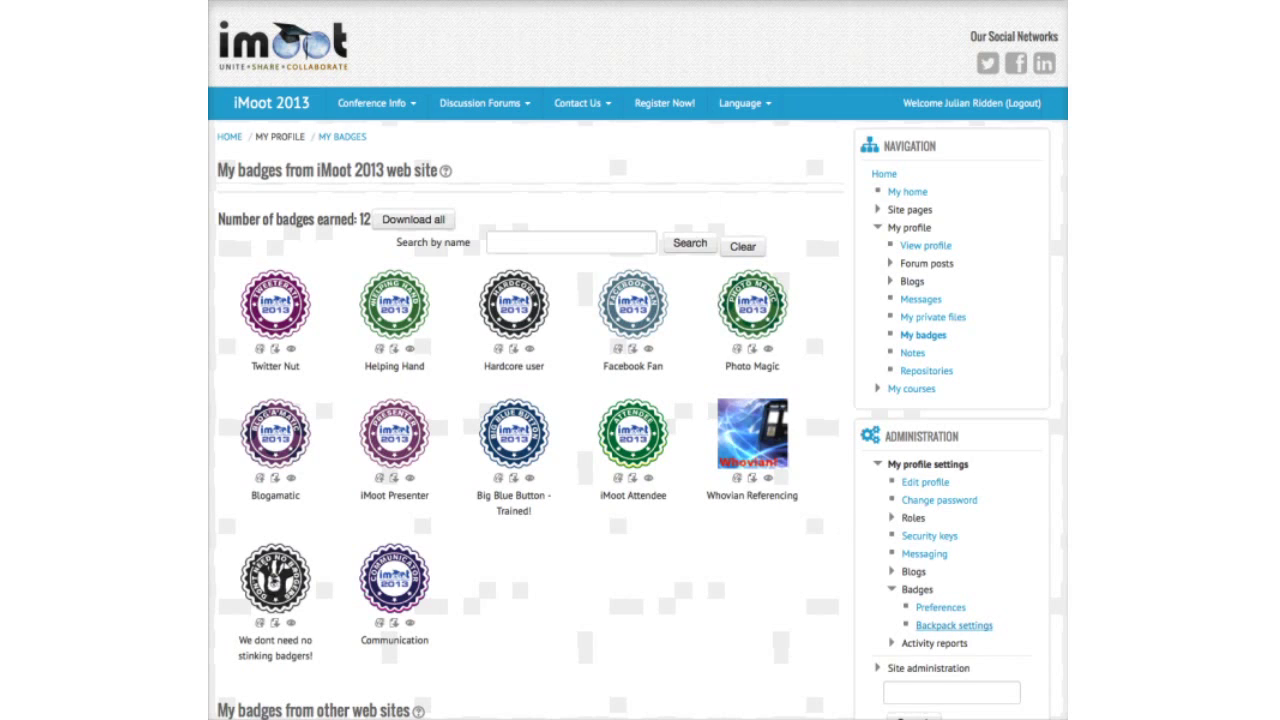
click(954, 625)
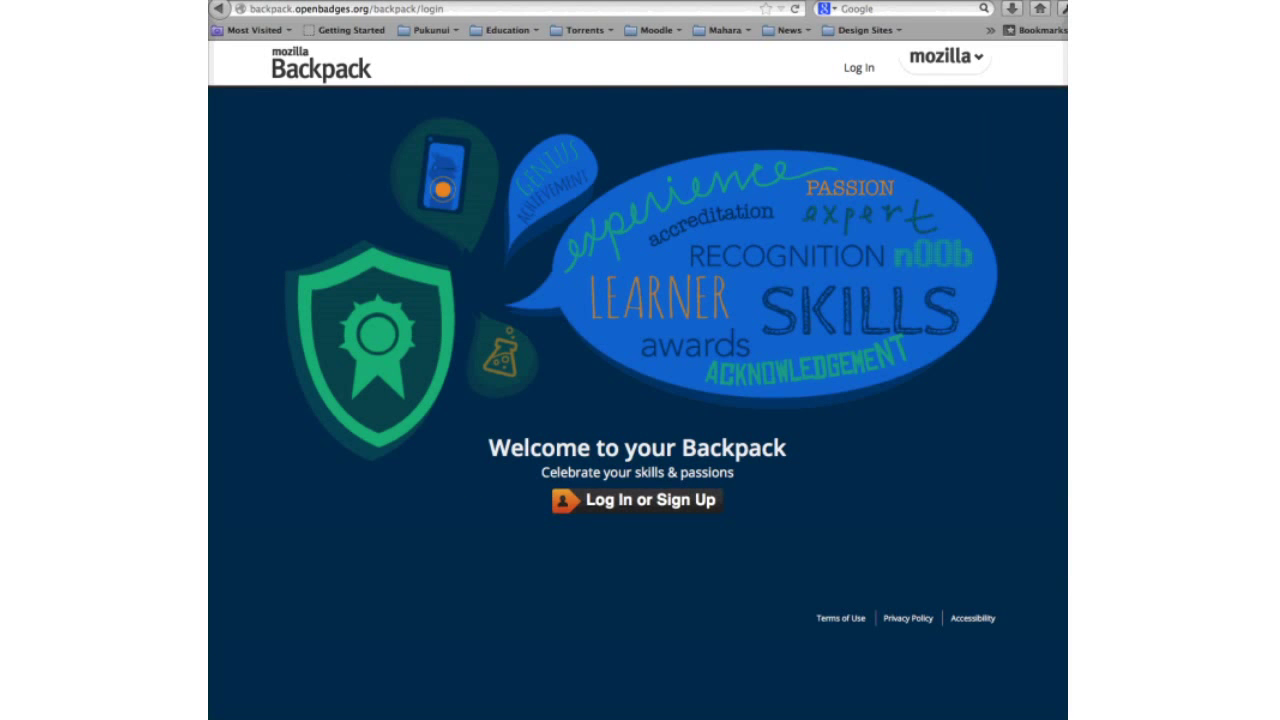
Step: Sign in to Mozilla Backpack with the remembered Persona account and look over the stored badges
click(637, 499)
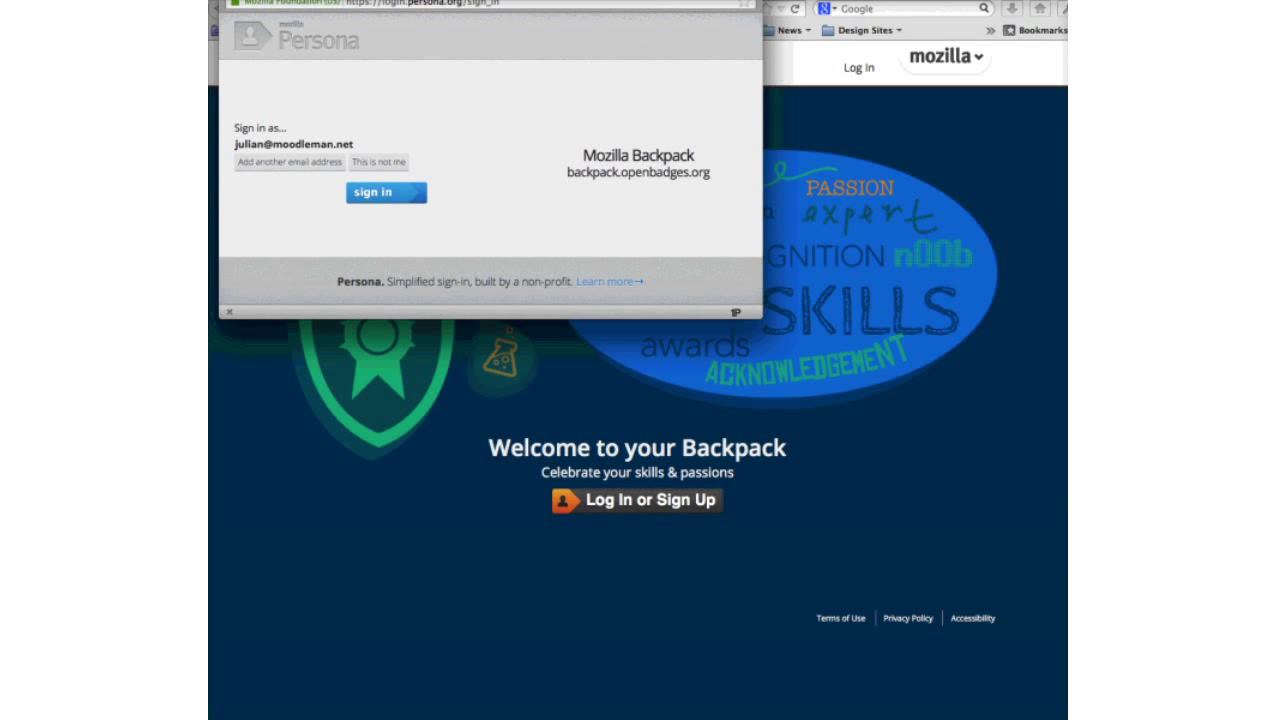
key(Return)
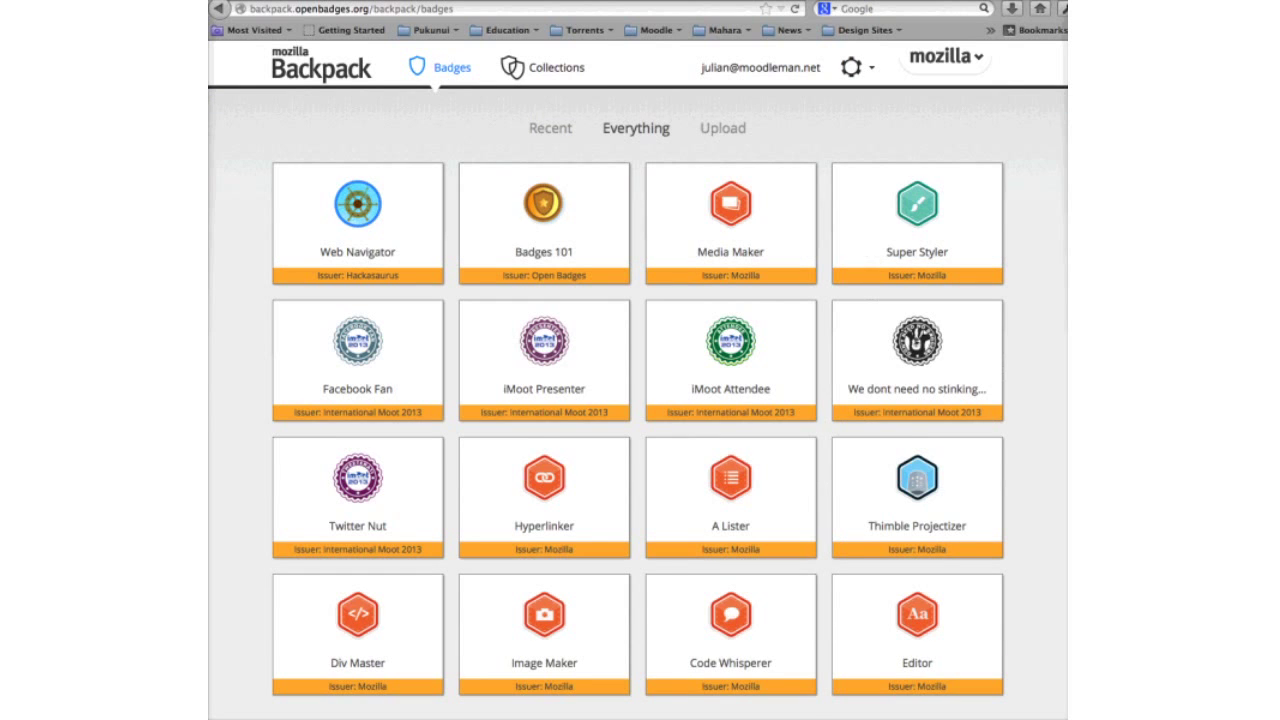
scroll(638, 400, down, 1)
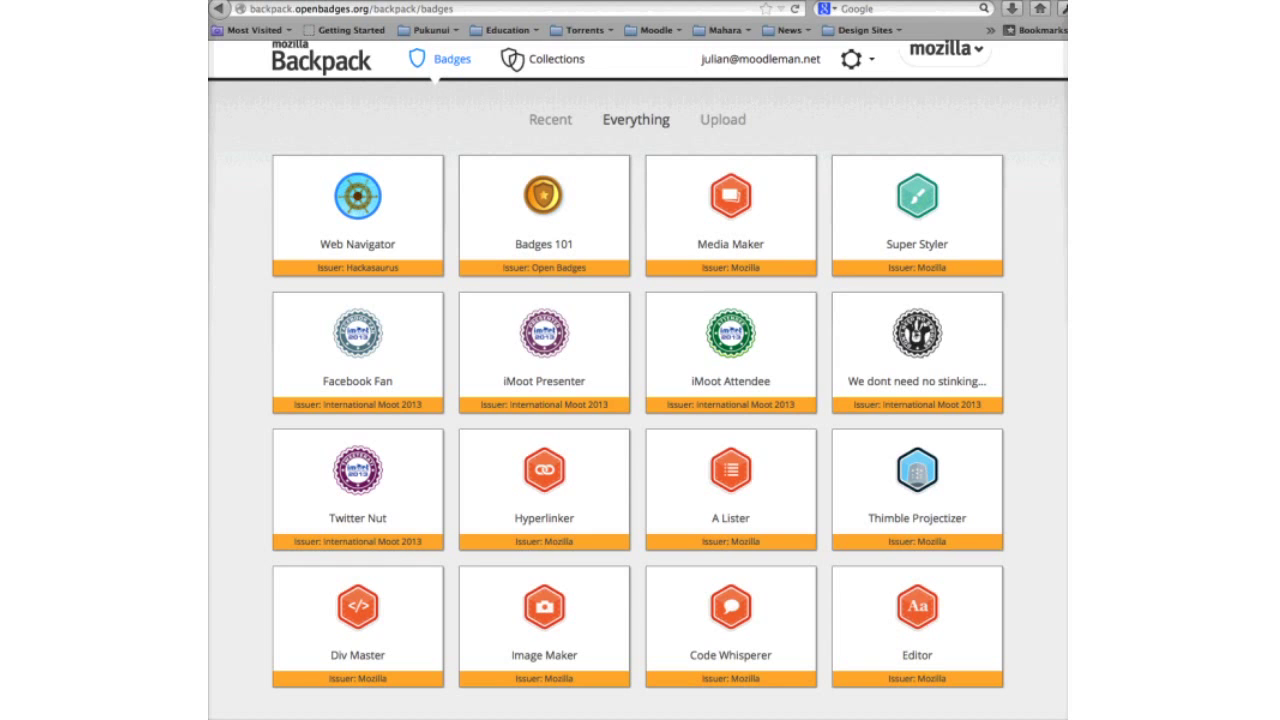
Step: View the iMoot Presenter badge's details and follow its criteria link to the issuer's badge page
click(544, 350)
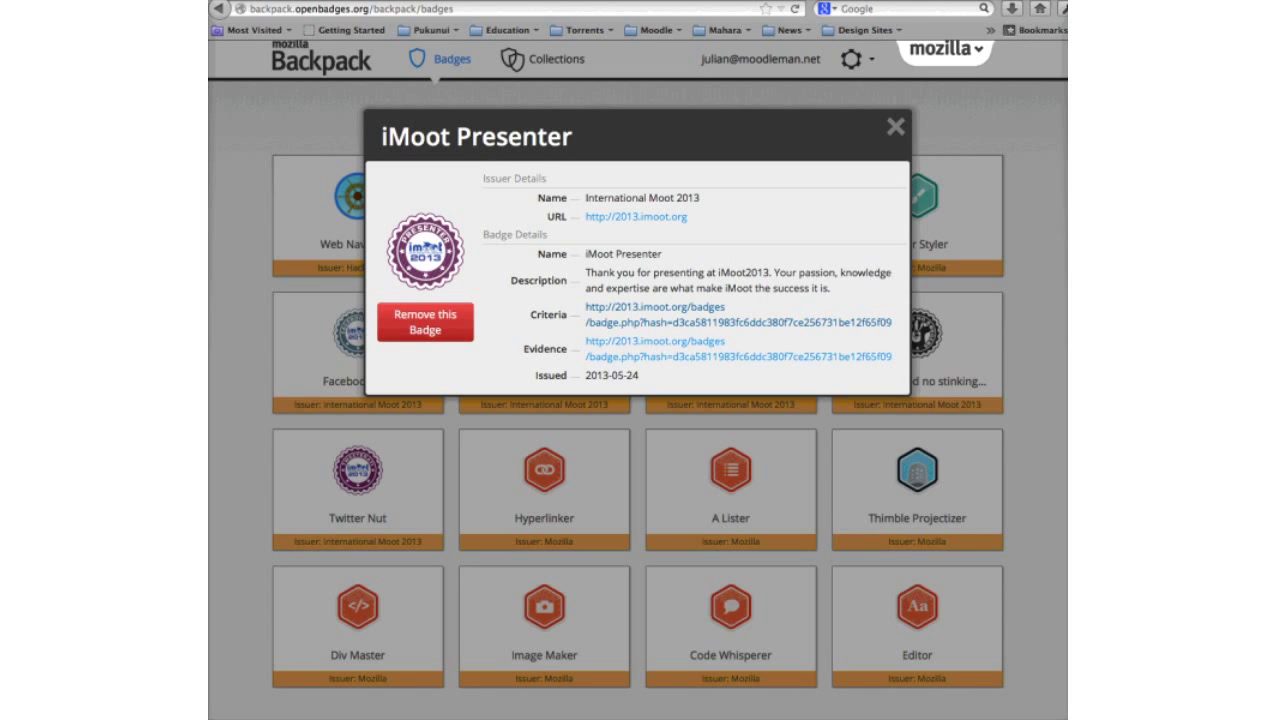
right_click(625, 310)
key(Escape)
click(625, 310)
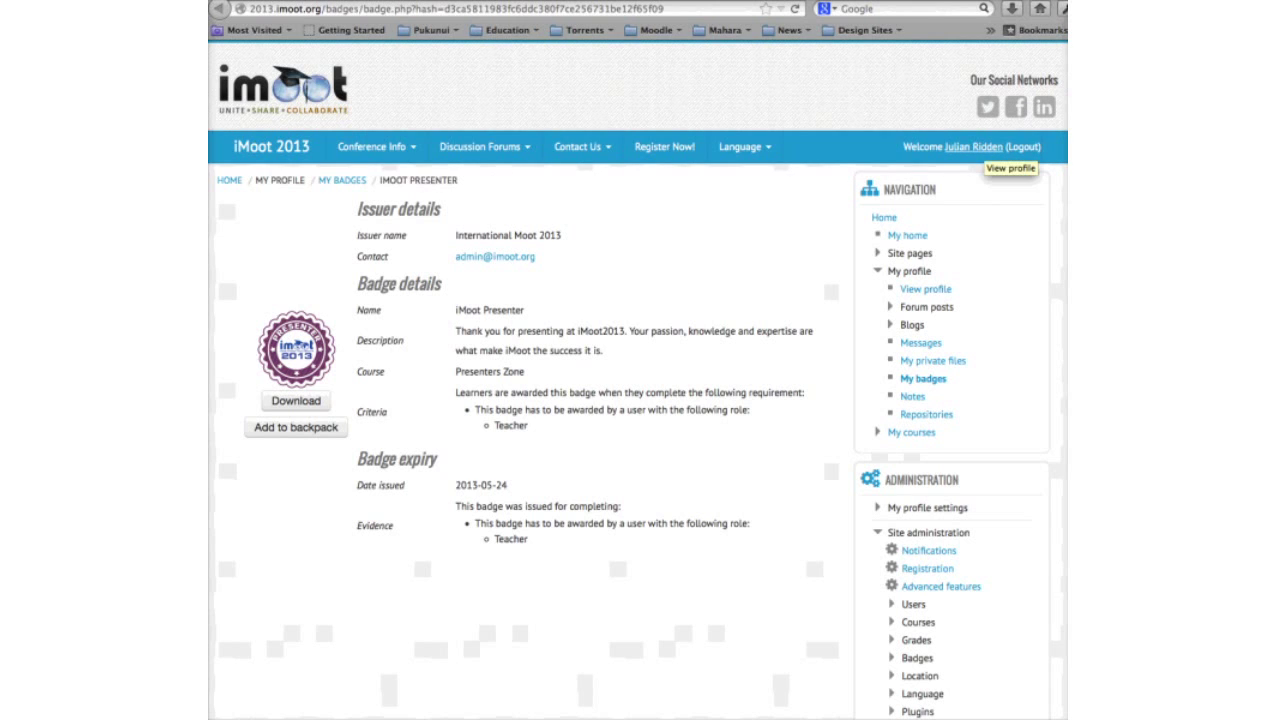
Step: From the profile's My badges page, send the Hardcore user badge to the Mozilla Backpack and accept it
click(980, 147)
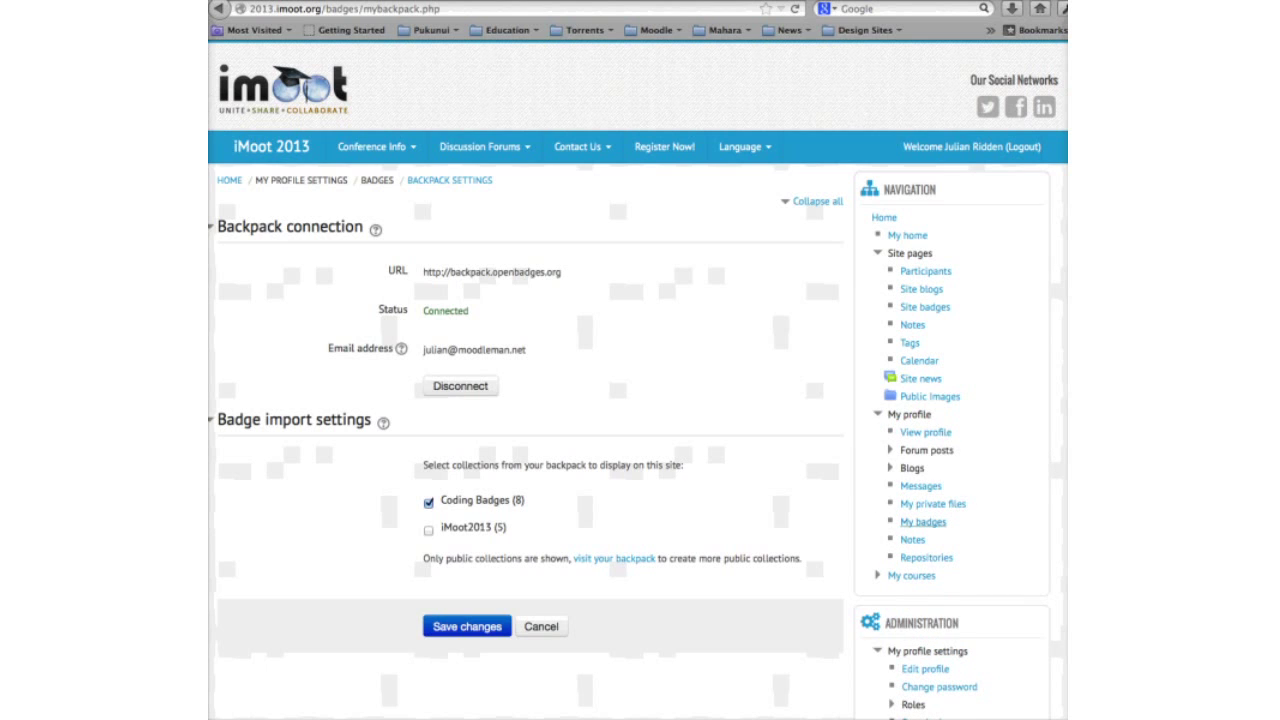
click(922, 521)
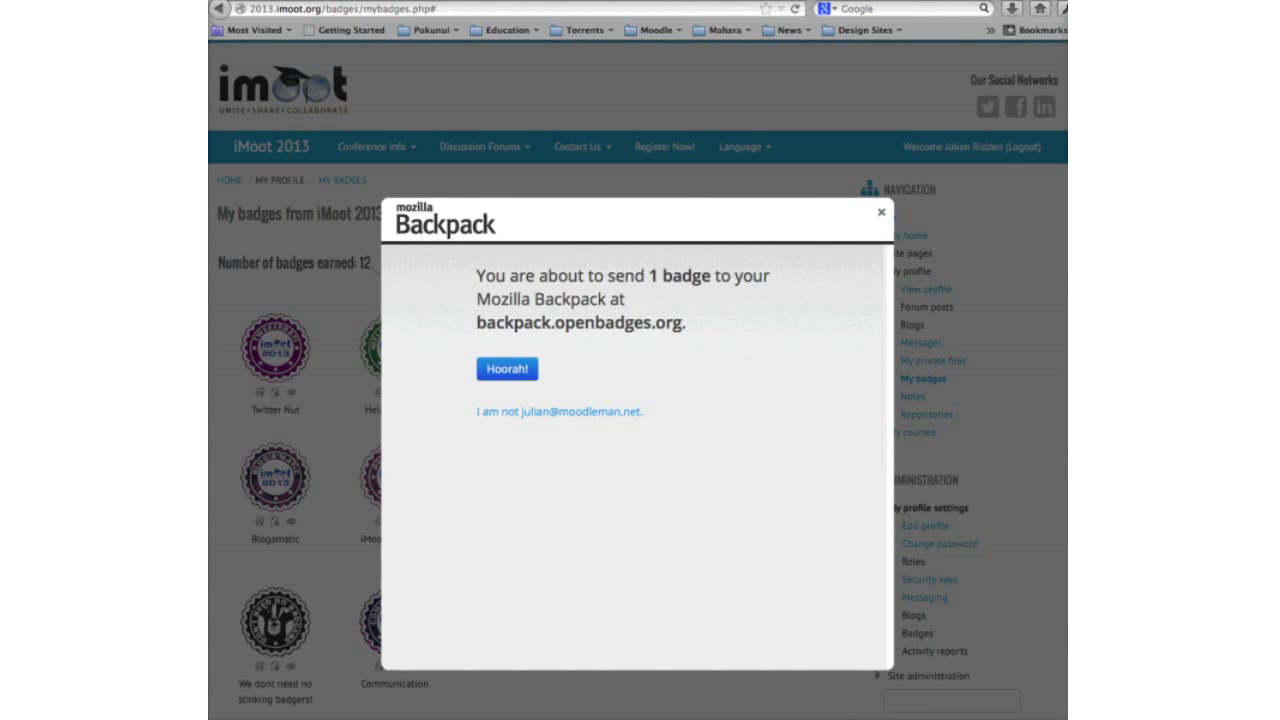
click(507, 369)
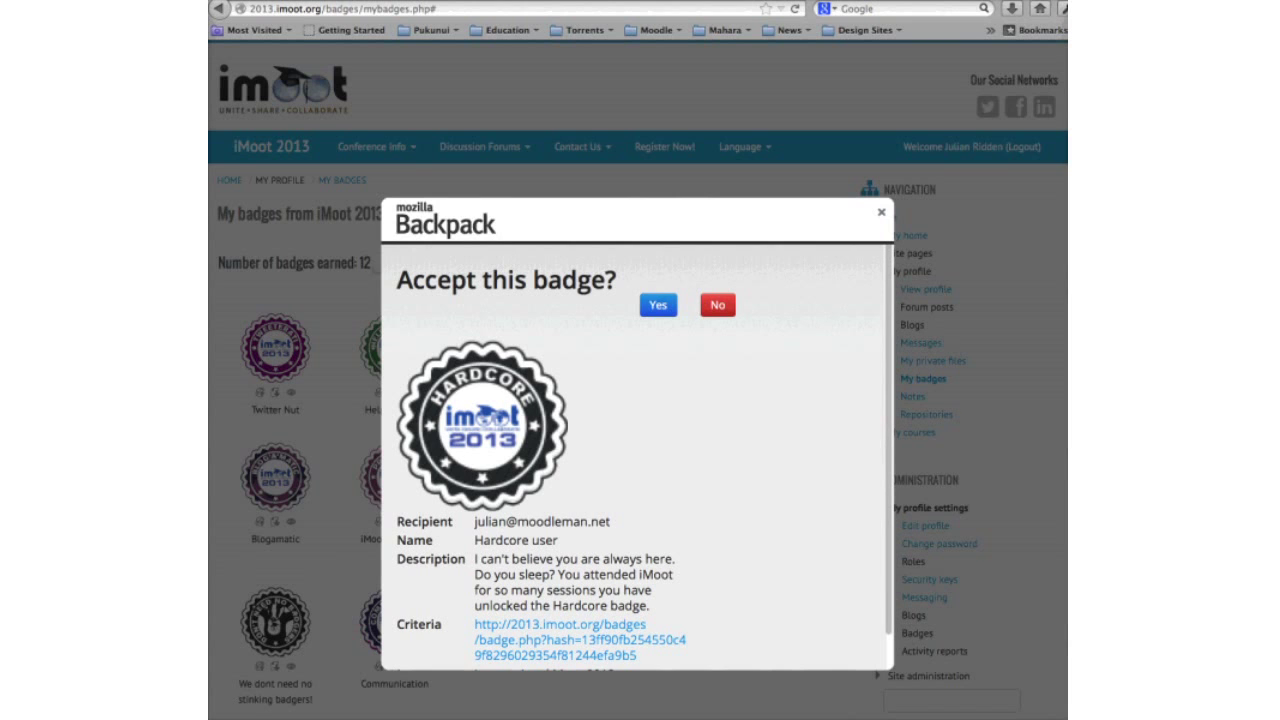
scroll(637, 450, down, 1)
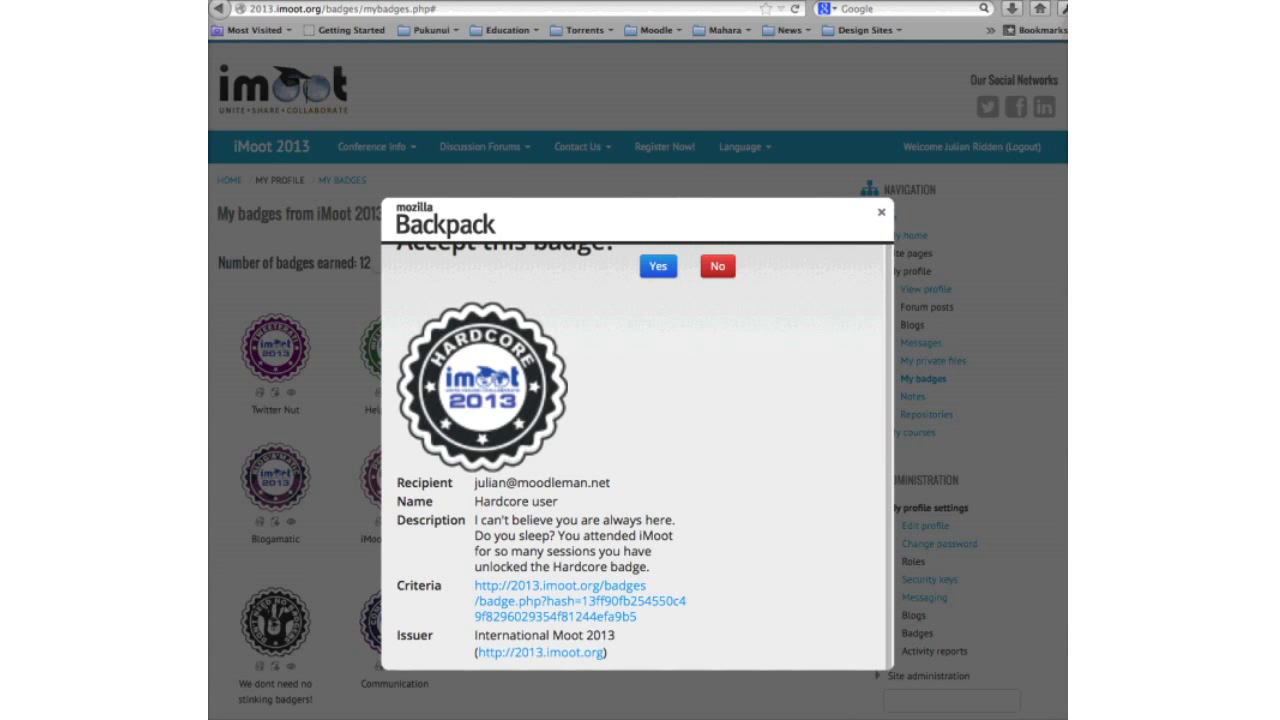
scroll(637, 450, up, 1)
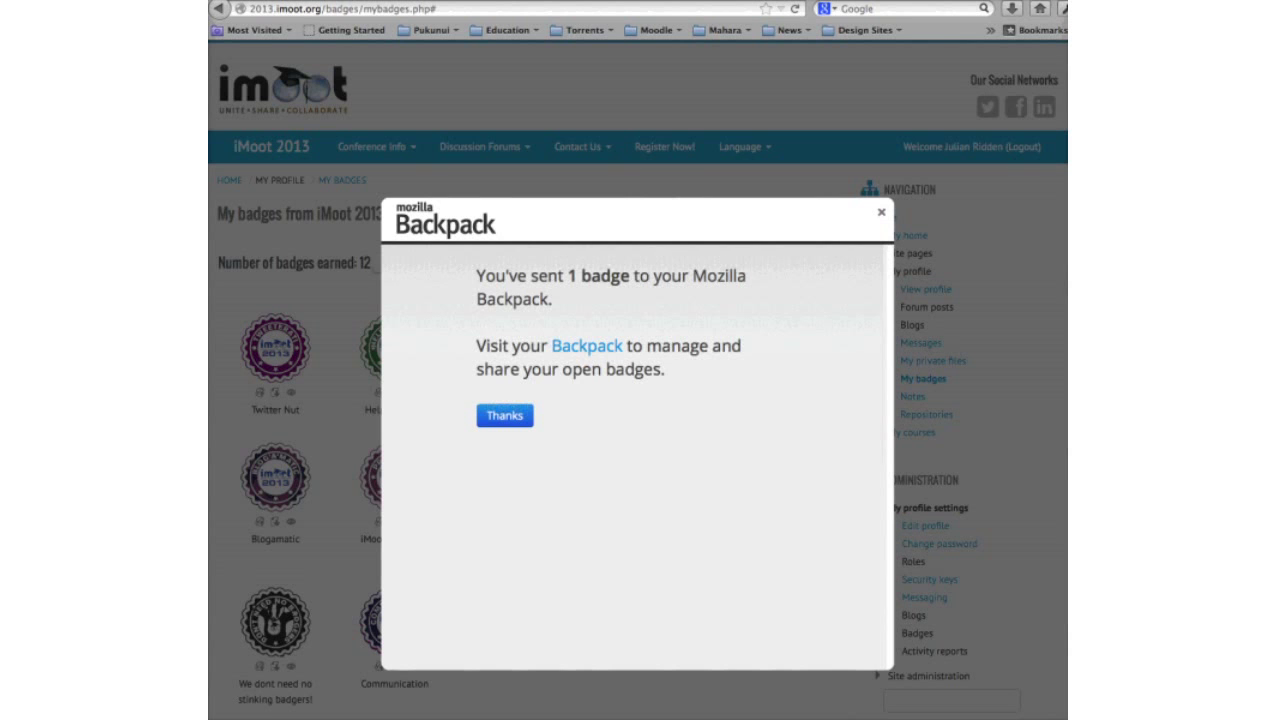
key(Return)
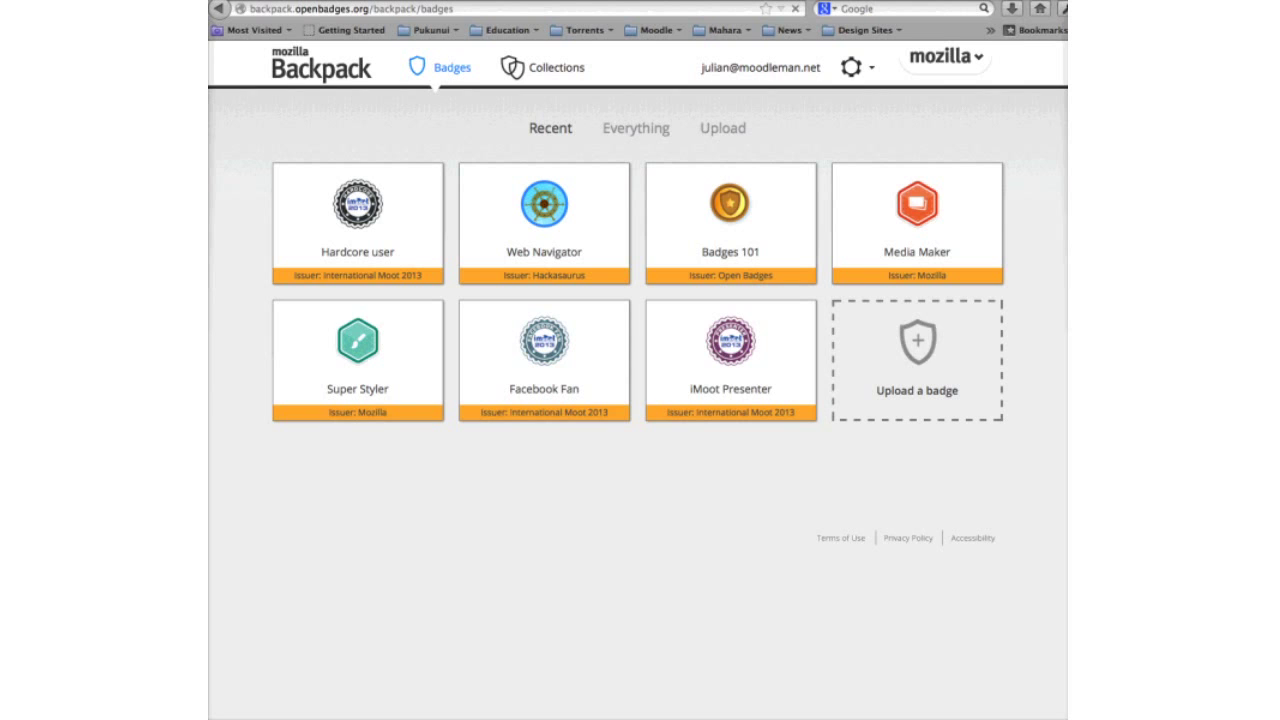
Step: Look through all badges in the Mozilla Backpack, including the Hardcore user badge, and open the collections page
scroll(638, 380, down, 3)
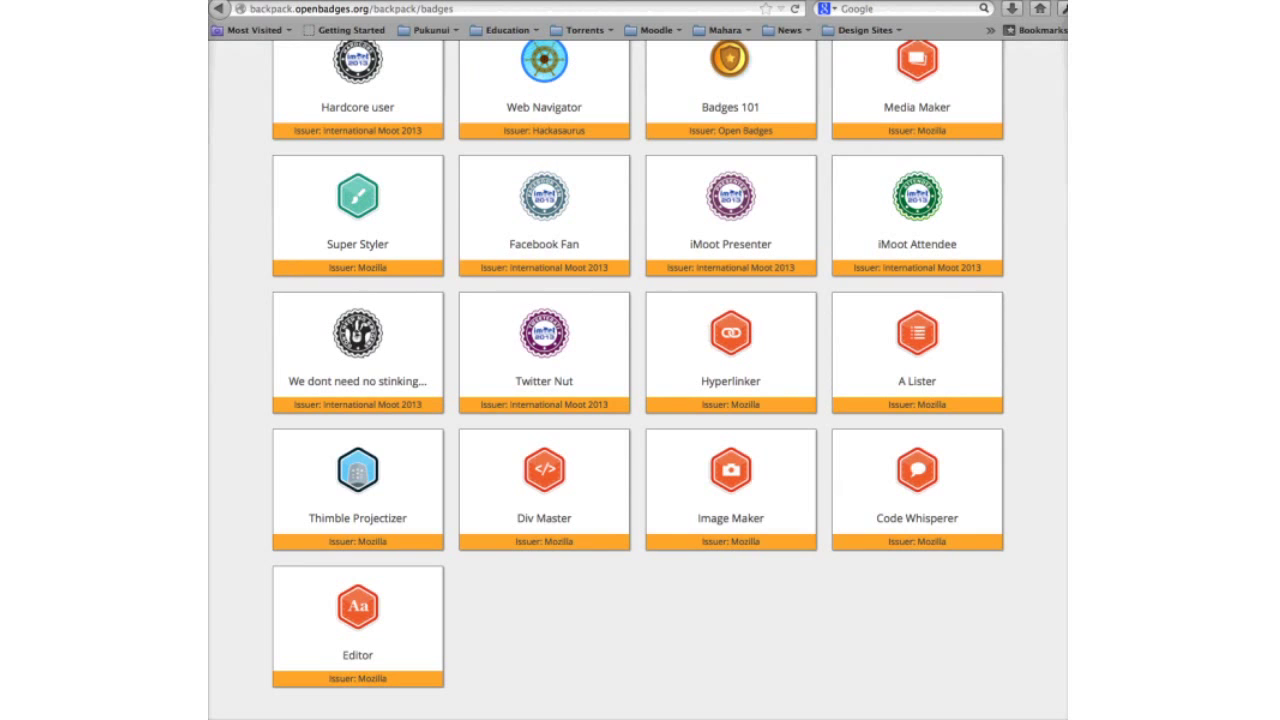
scroll(638, 380, up, 3)
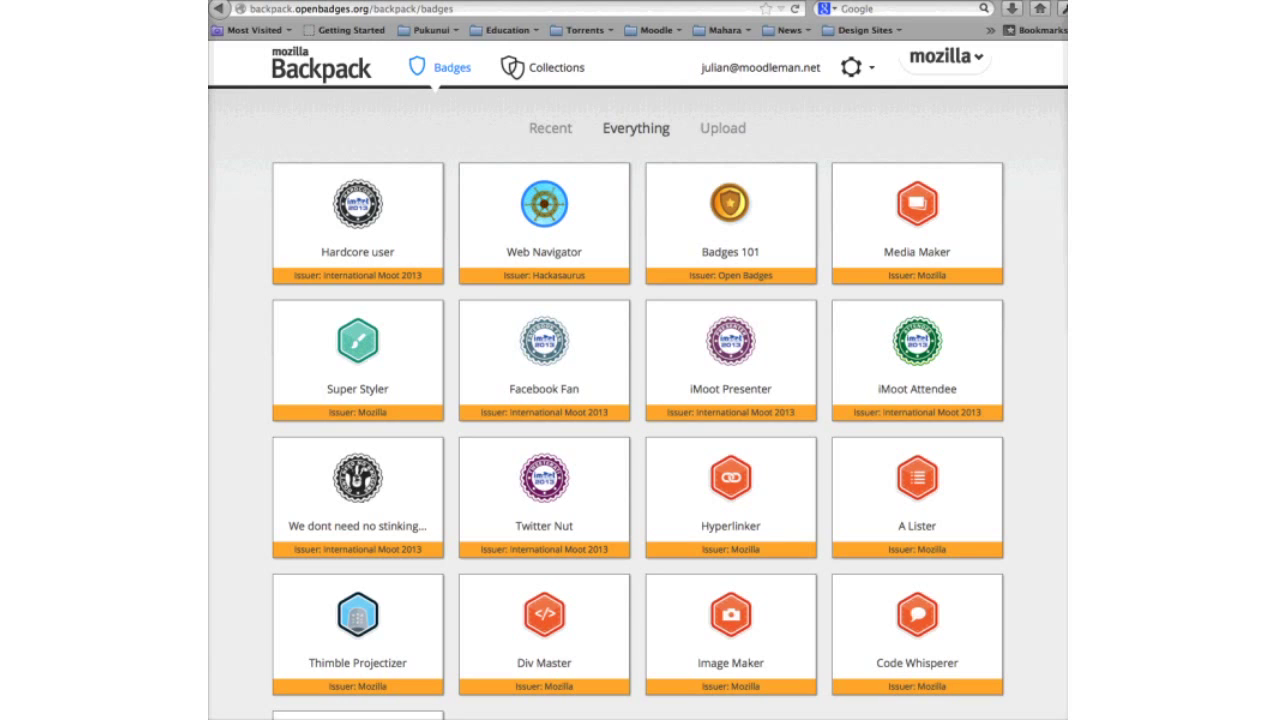
click(545, 67)
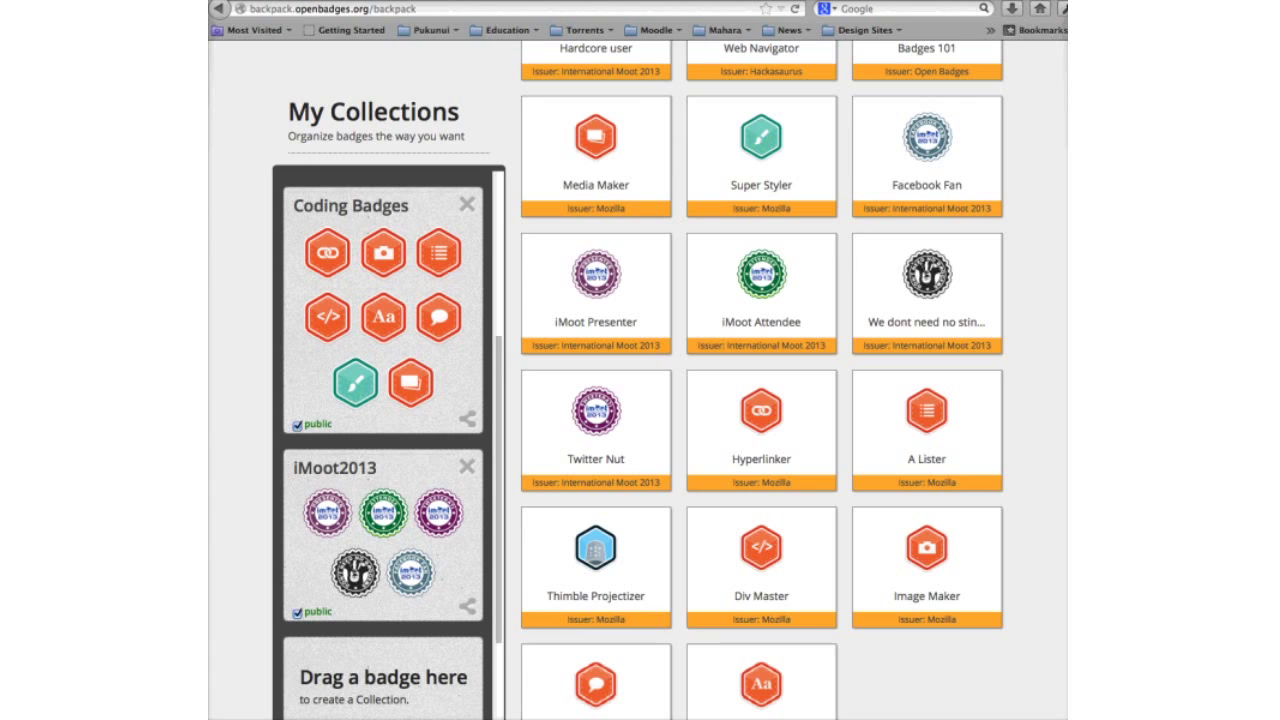
Step: Create a new collection from the Thimble Projectizer badge and name it "Apps I have"
drag(596, 547, 383, 677)
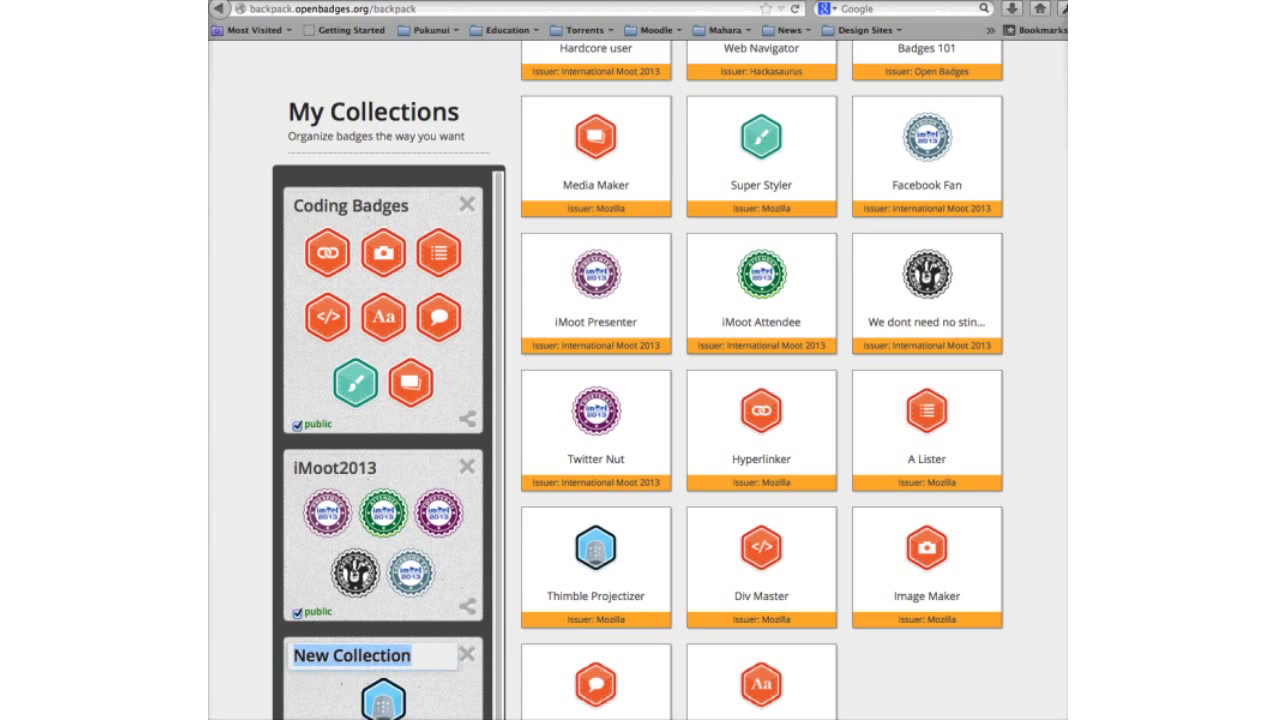
key(BackSpace)
key(BackSpace)
key(BackSpace)
key(BackSpace)
key(BackSpace)
key(BackSpace)
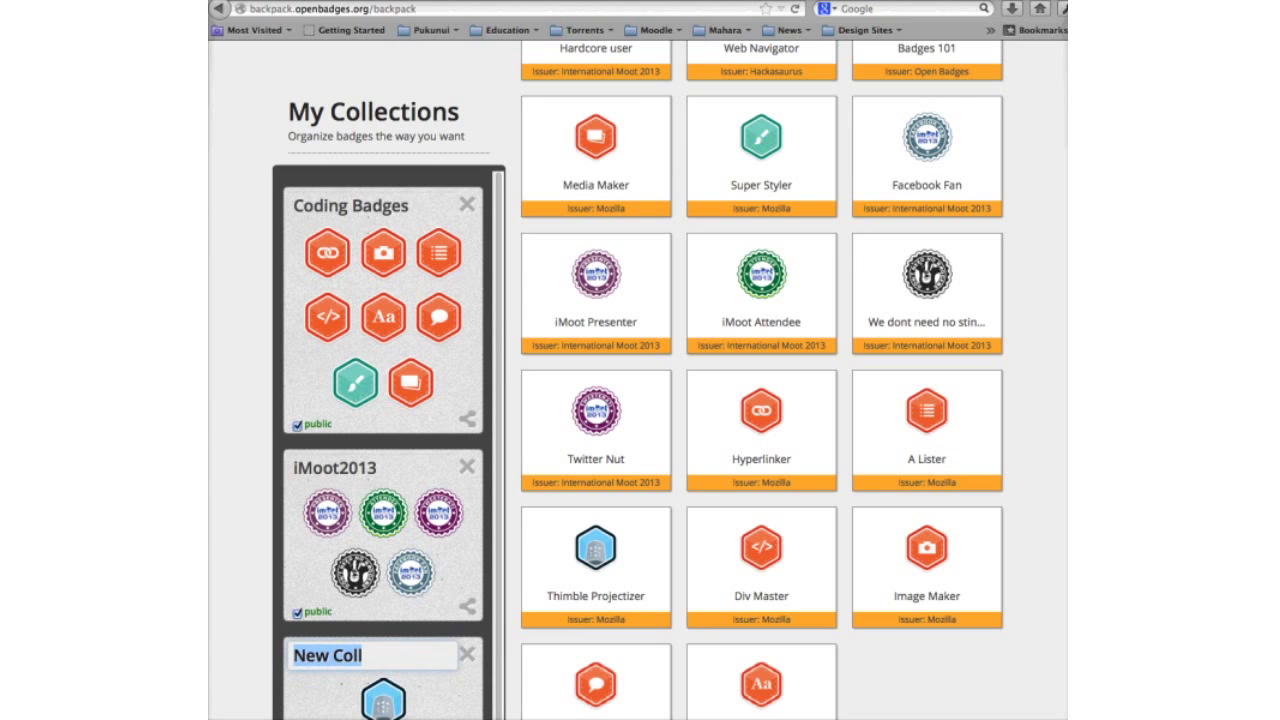
text(Apps I ha)
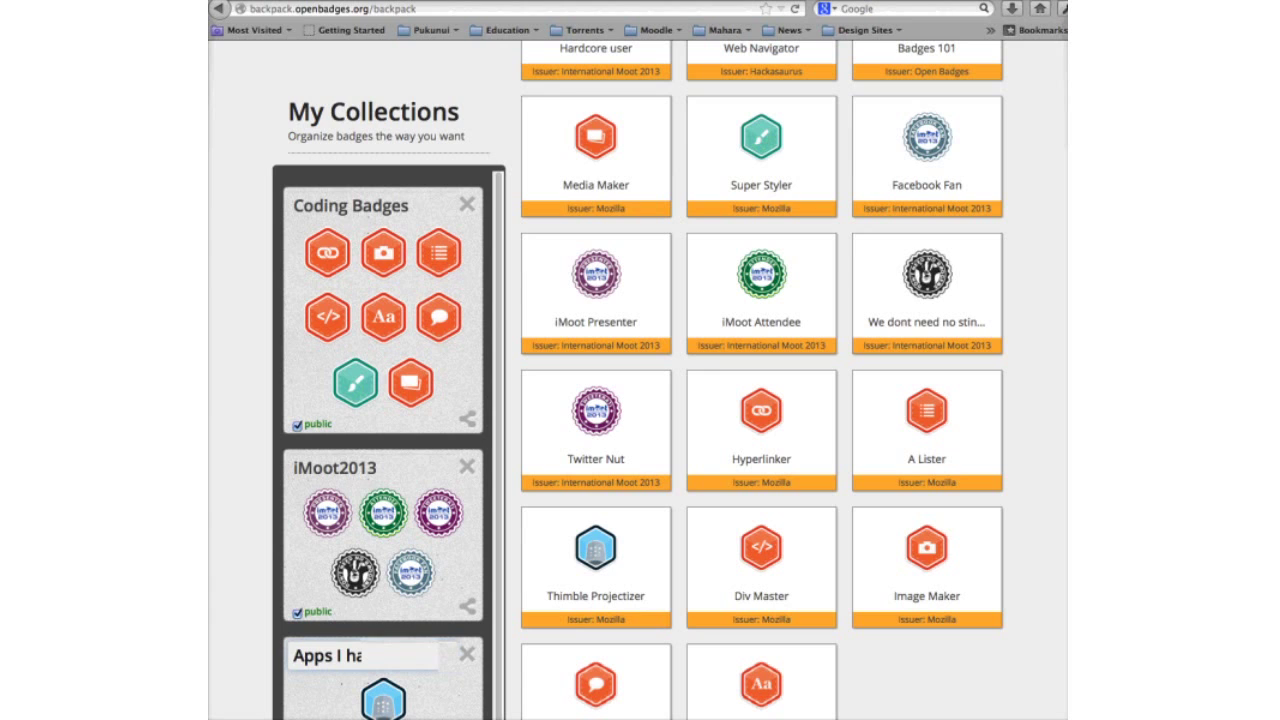
text(ve)
key(Return)
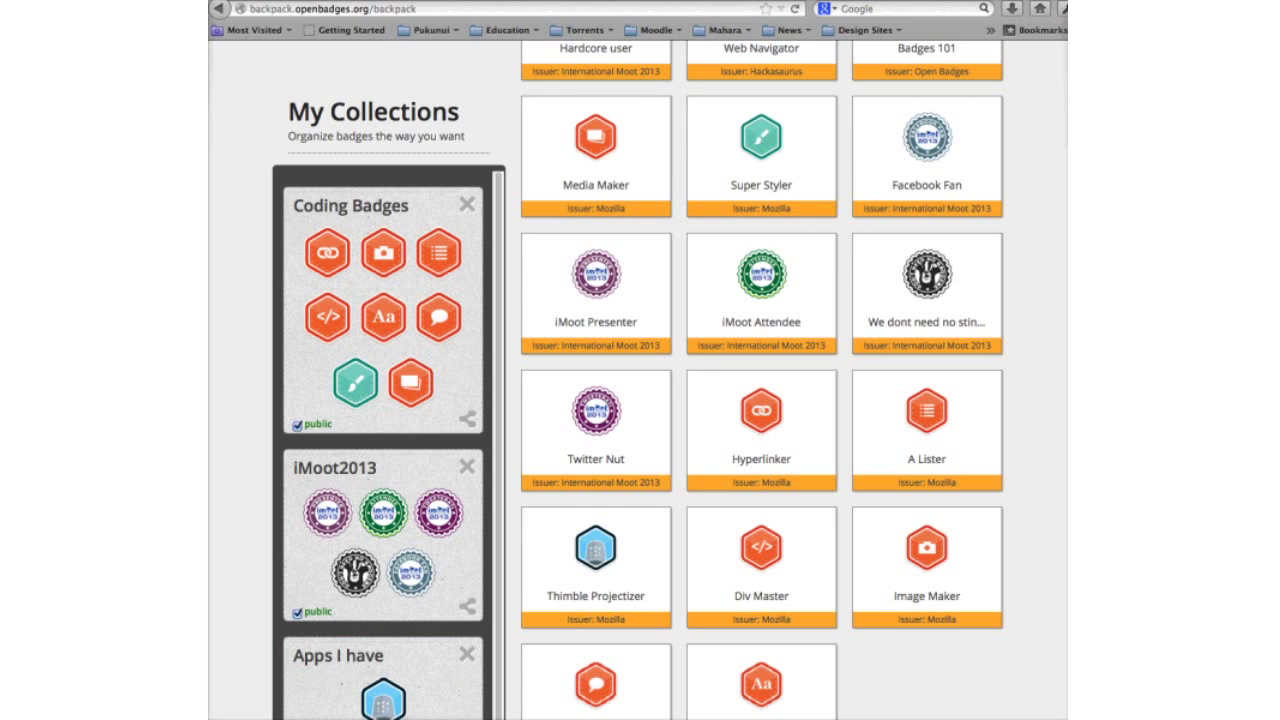
Step: Make the "Apps I have" collection public and open its share page
scroll(760, 400, down, 2)
scroll(383, 450, down, 2)
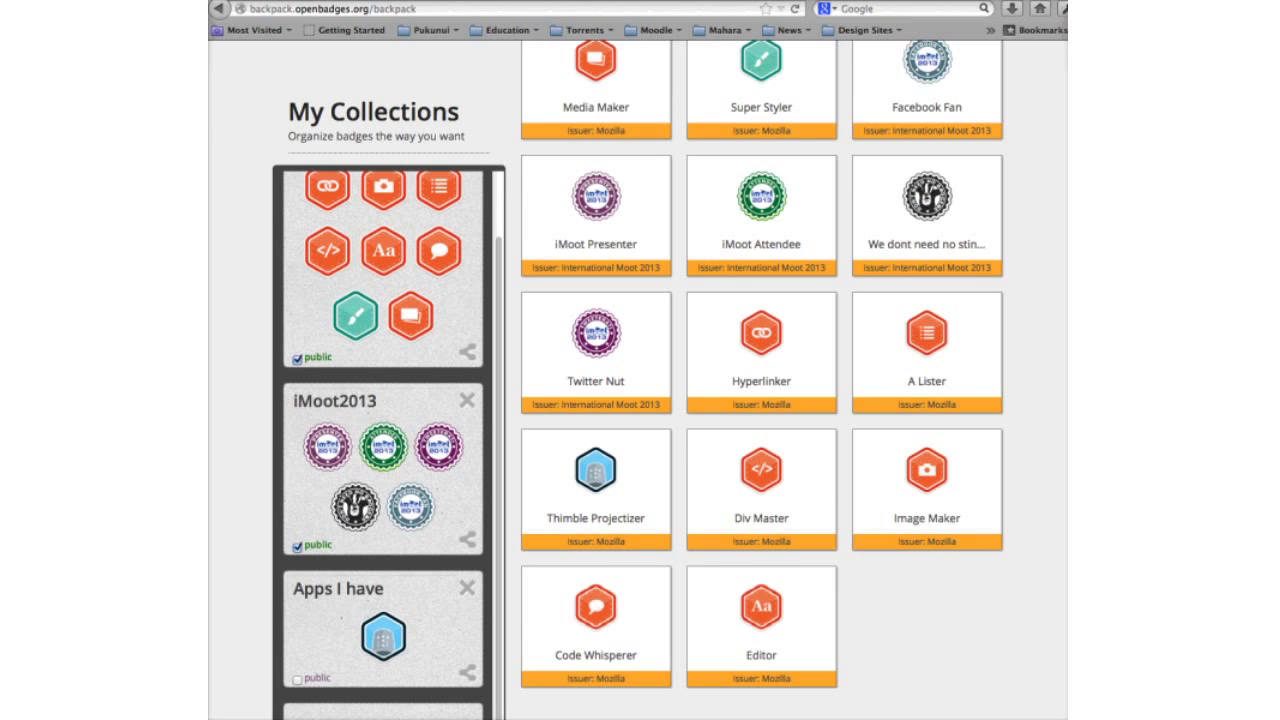
click(297, 679)
click(297, 679)
click(297, 679)
click(466, 672)
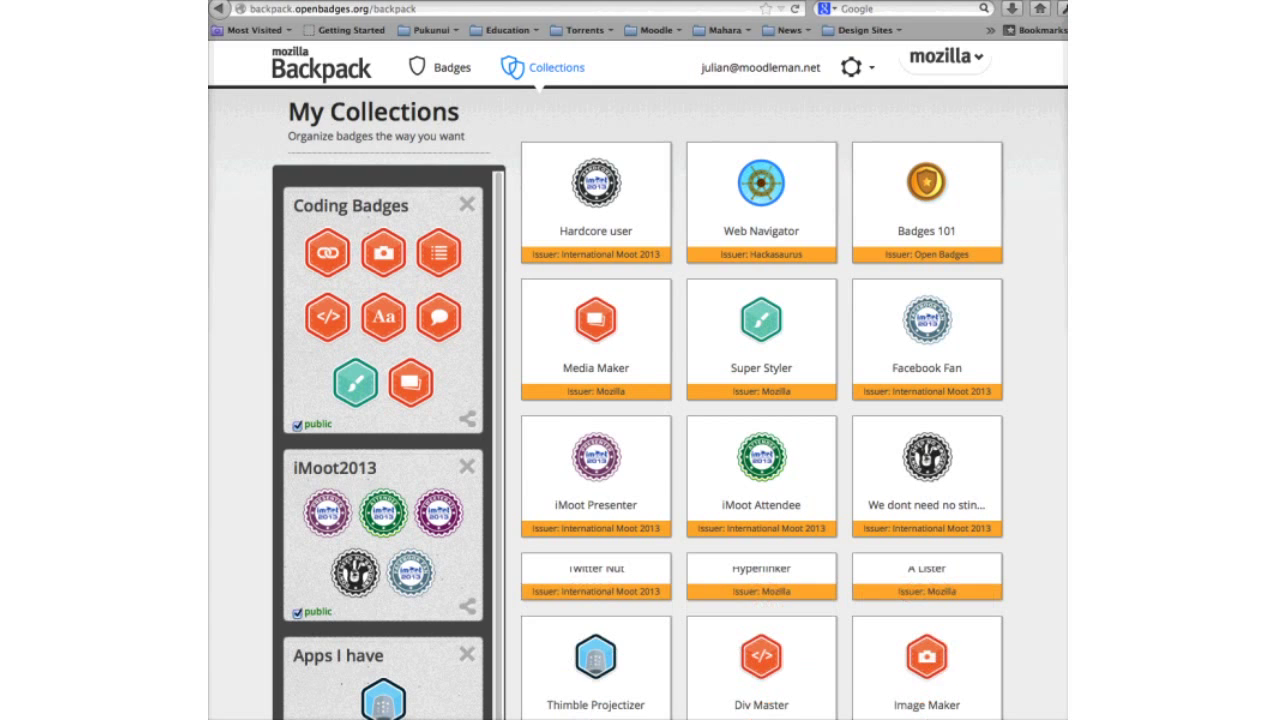
scroll(761, 400, down, 3)
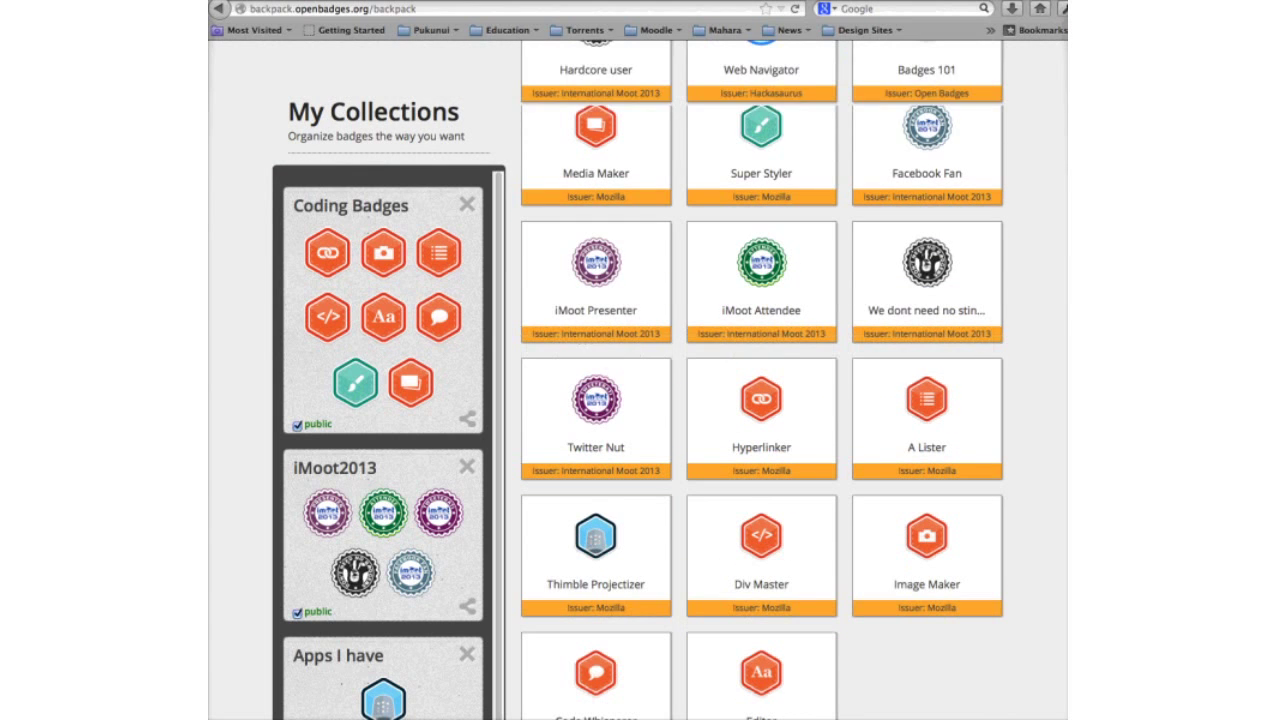
click(761, 540)
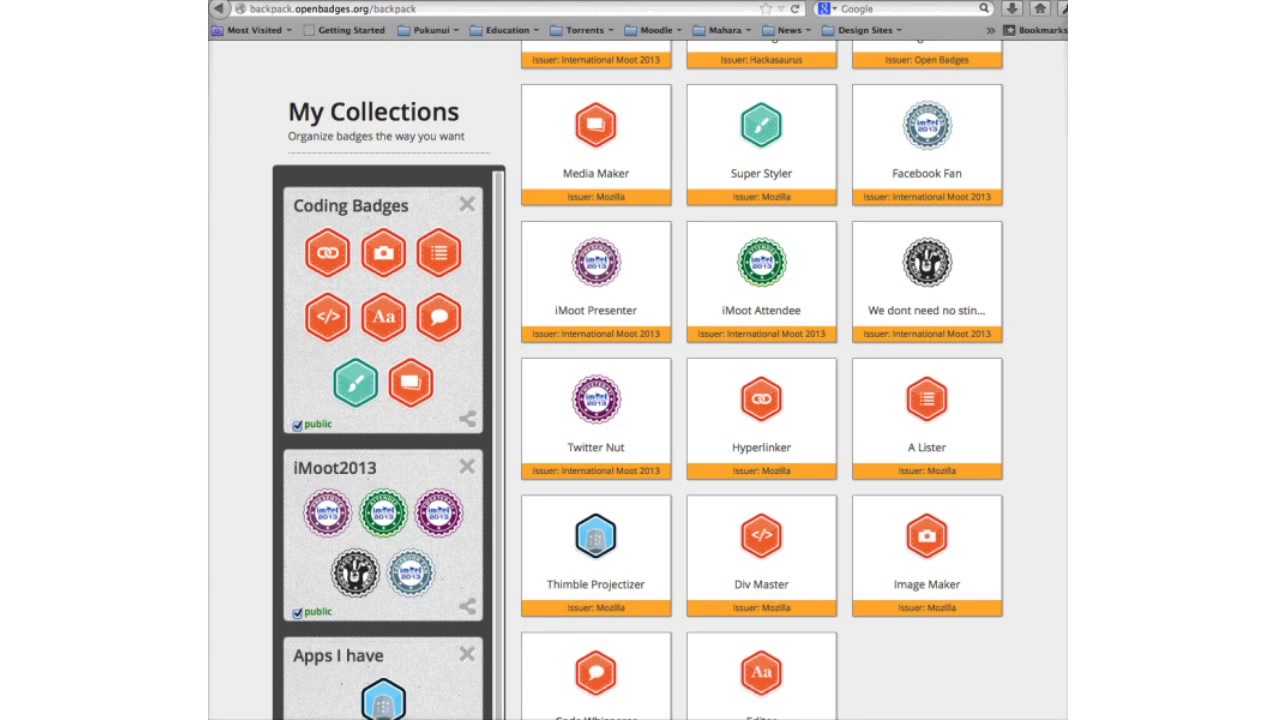
scroll(761, 380, up, 1)
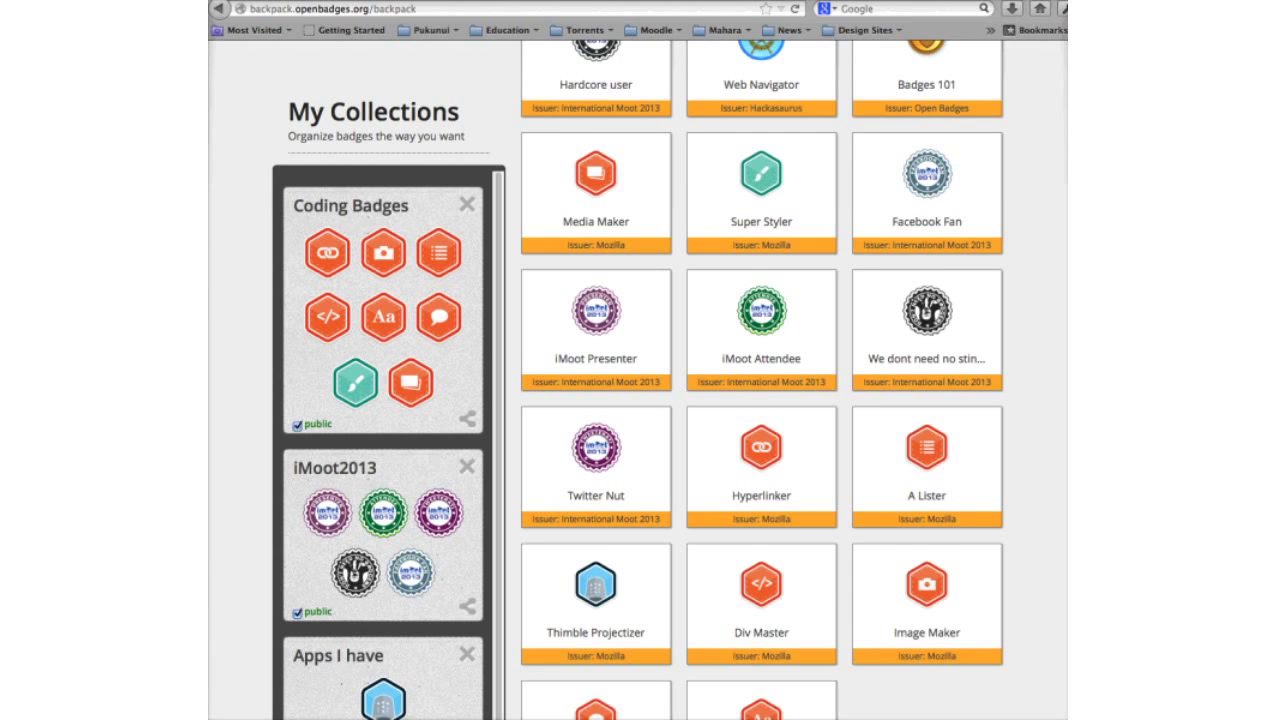
scroll(761, 380, up, 2)
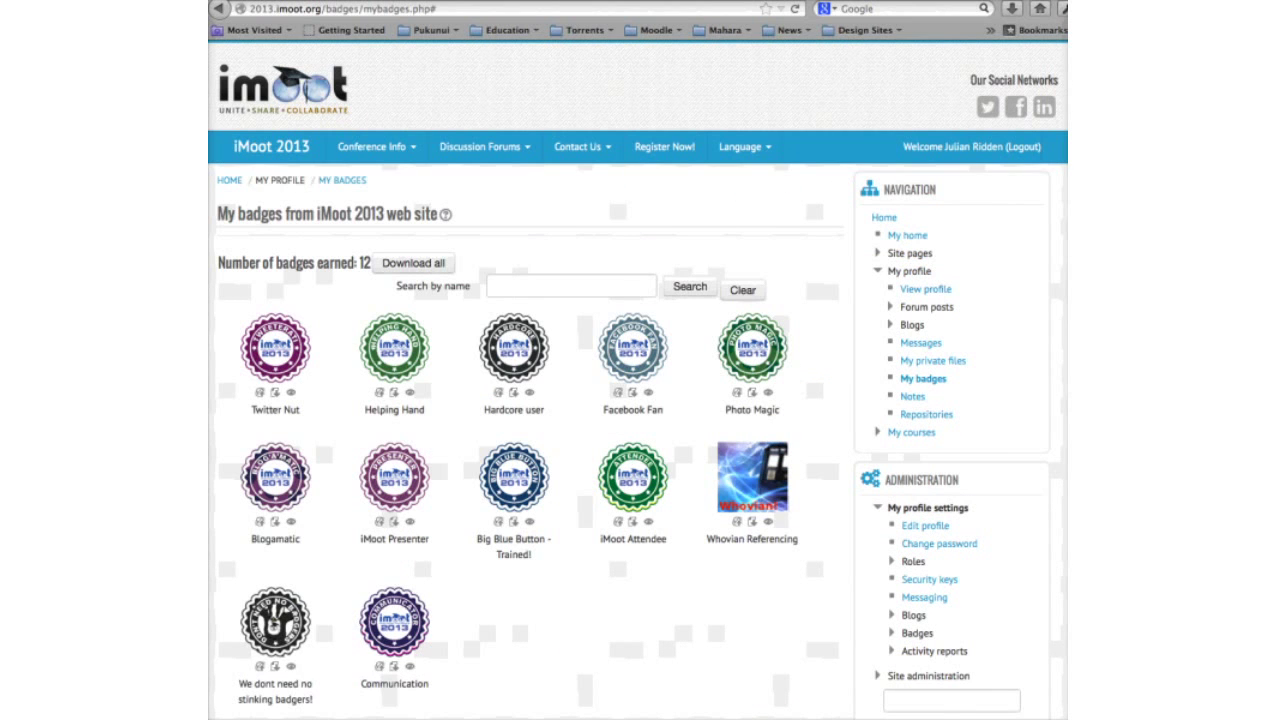
Step: Open the iMoot backpack settings and check which public collections are available for import
click(917, 633)
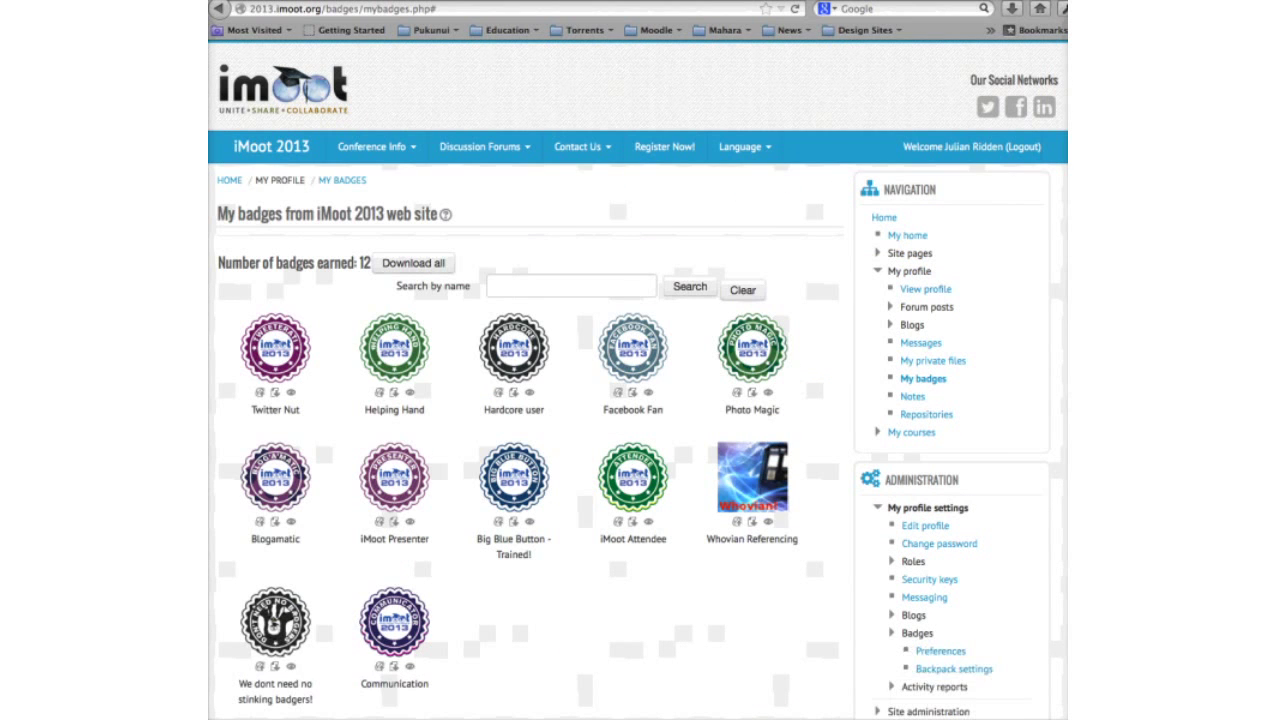
click(954, 669)
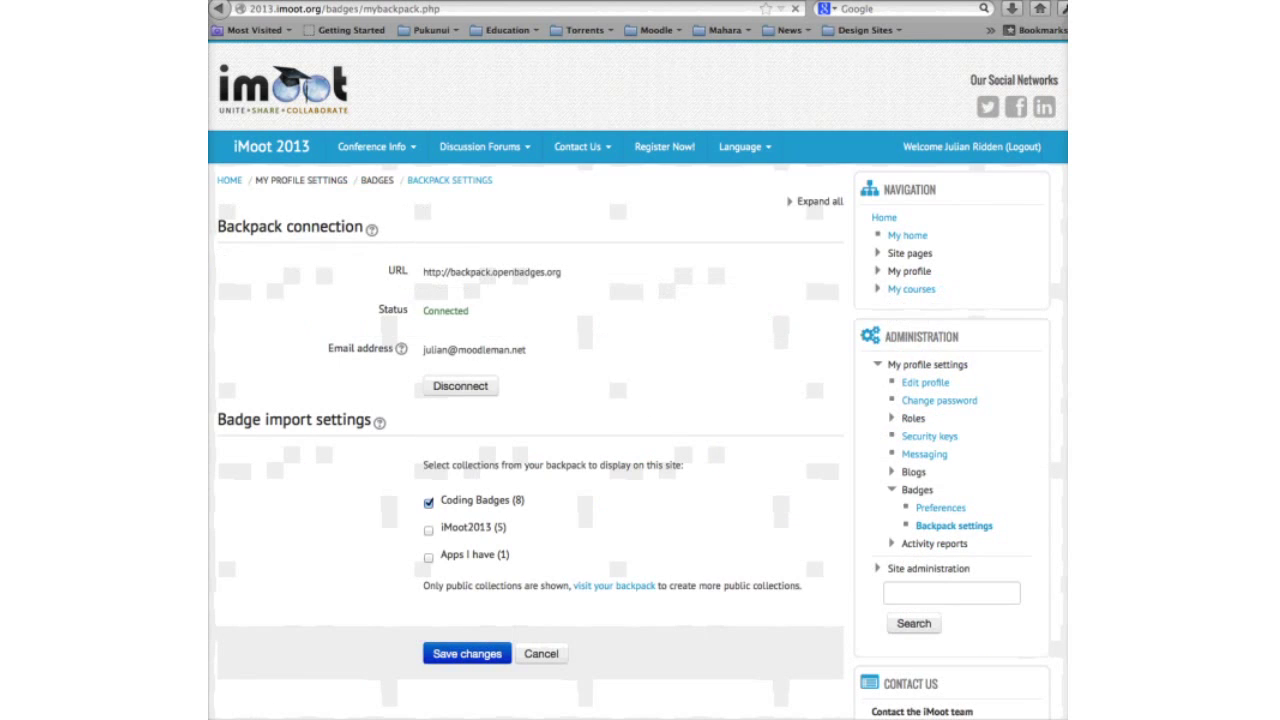
scroll(638, 400, down, 1)
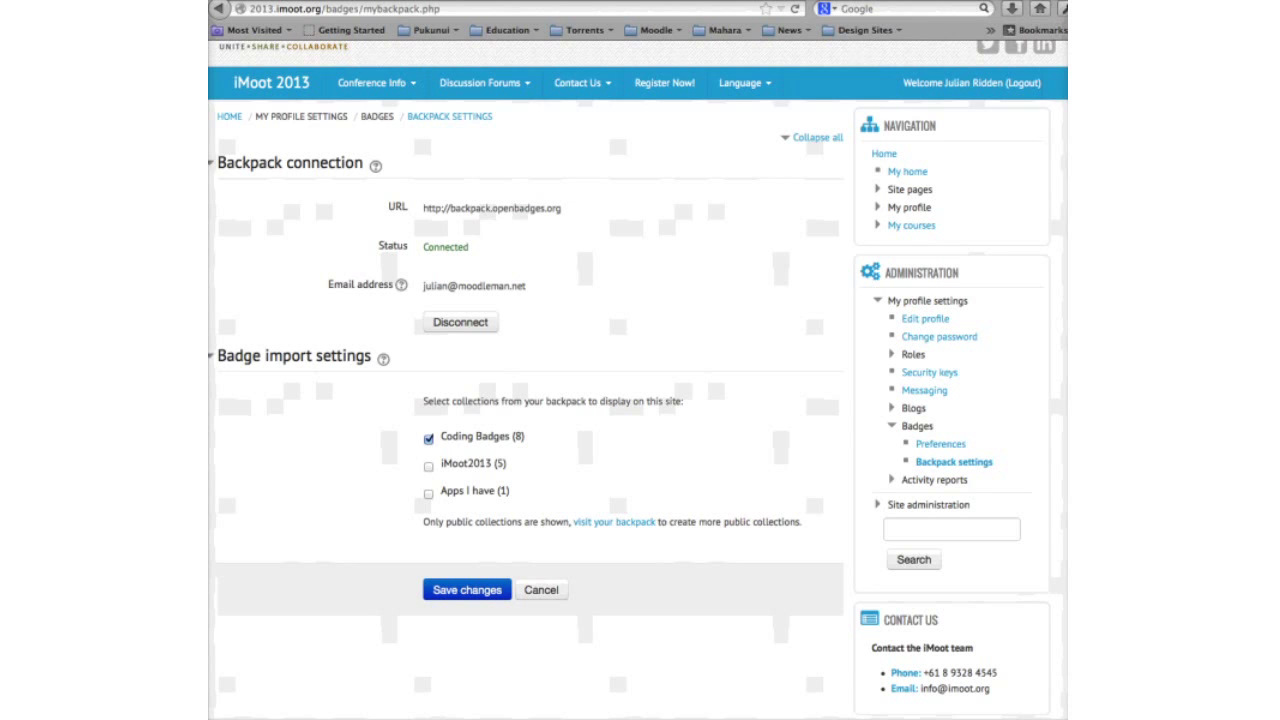
Step: On the My badges page, view the external Super Styler badge's details and follow its criteria link
click(909, 207)
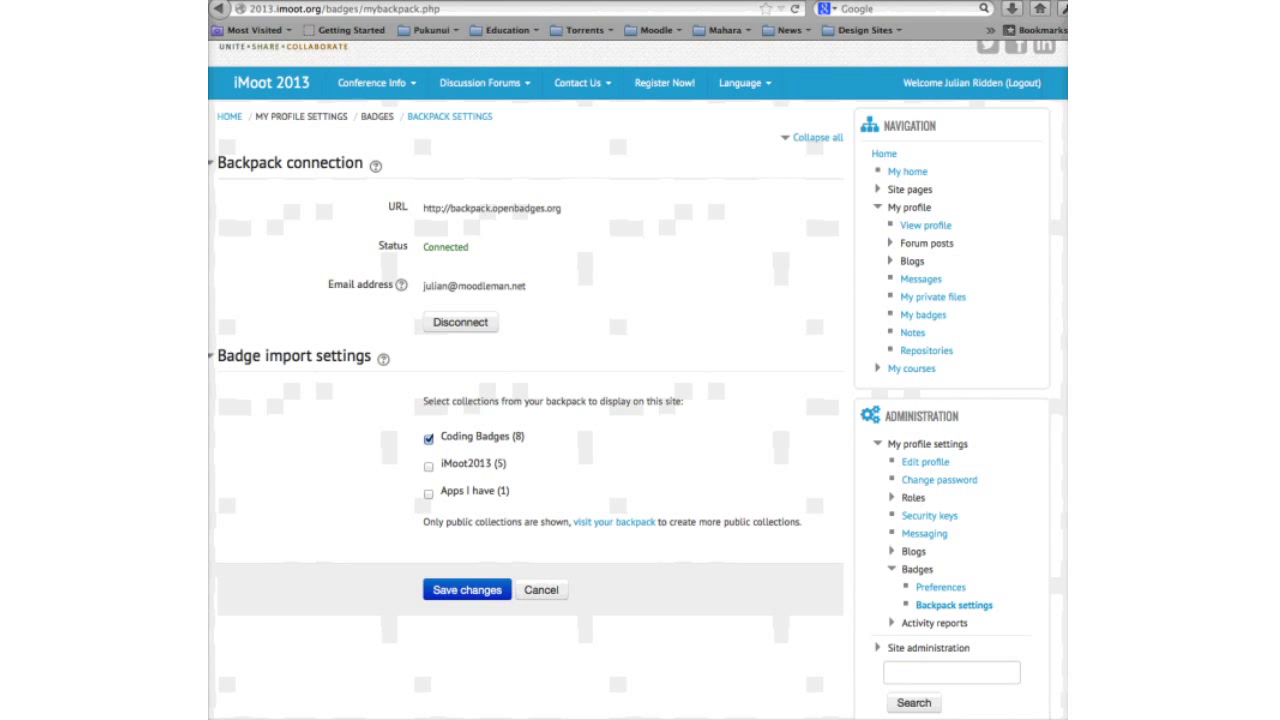
click(923, 315)
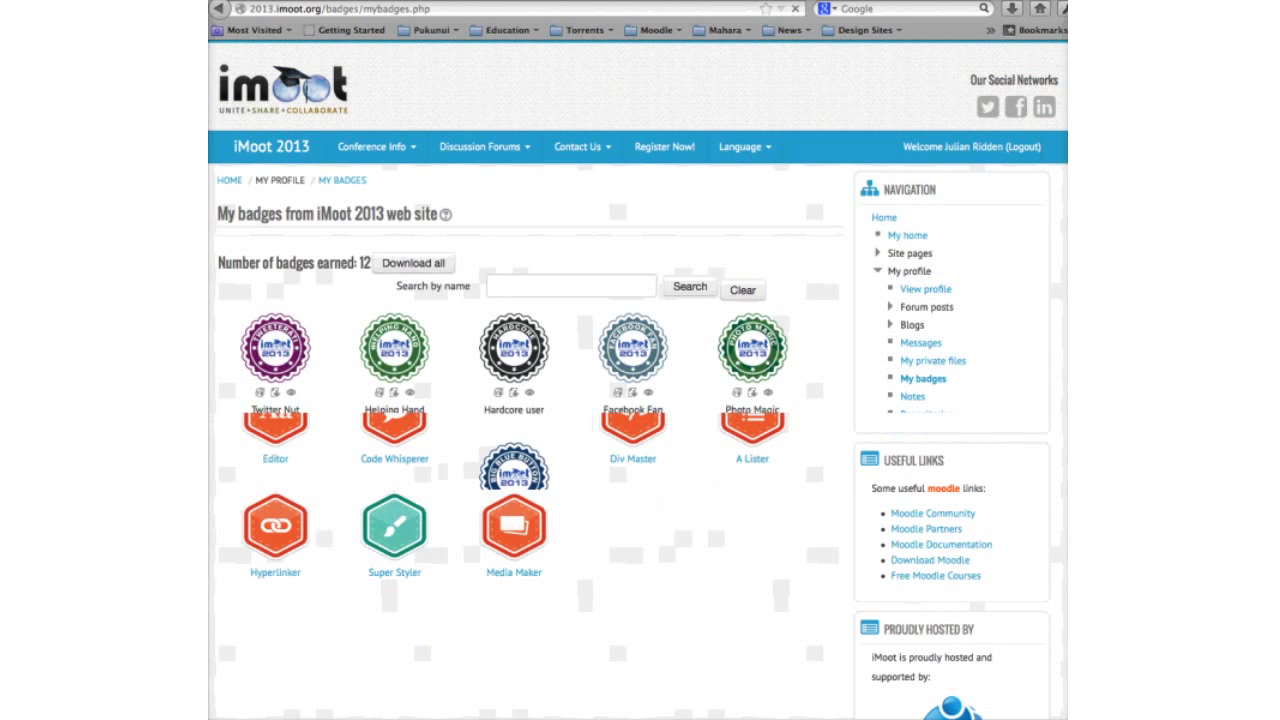
scroll(638, 400, down, 5)
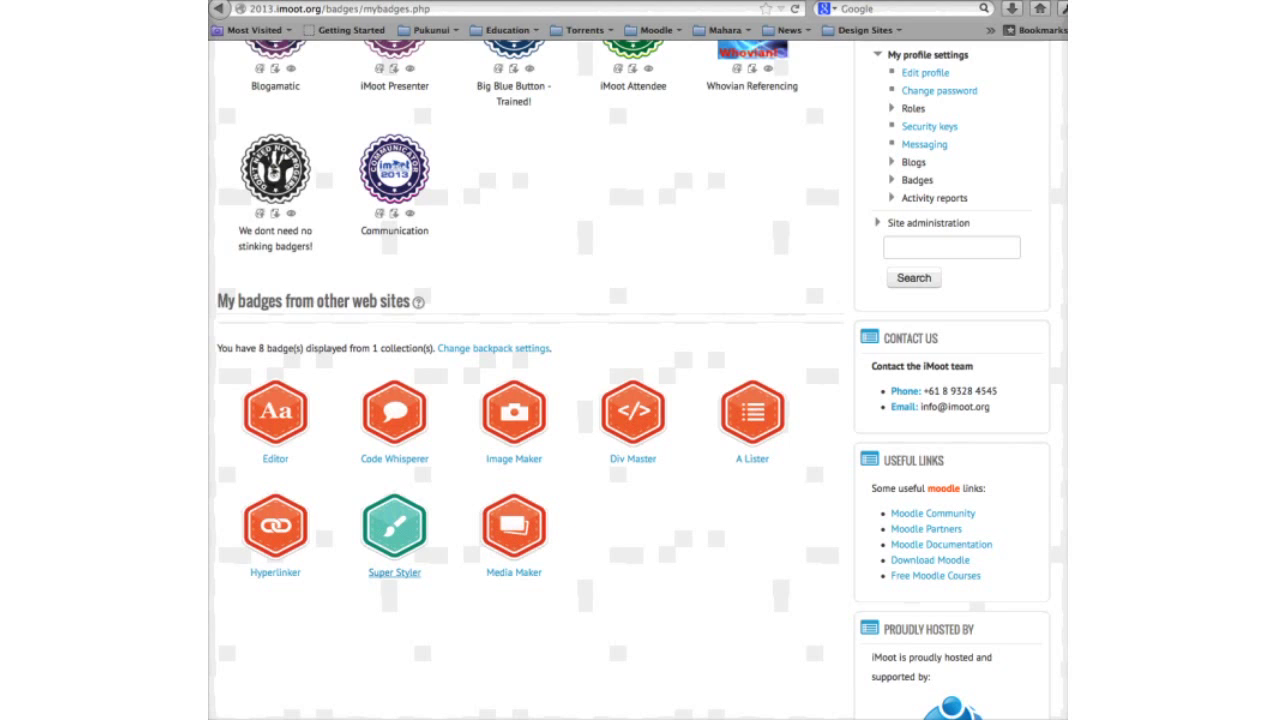
click(394, 572)
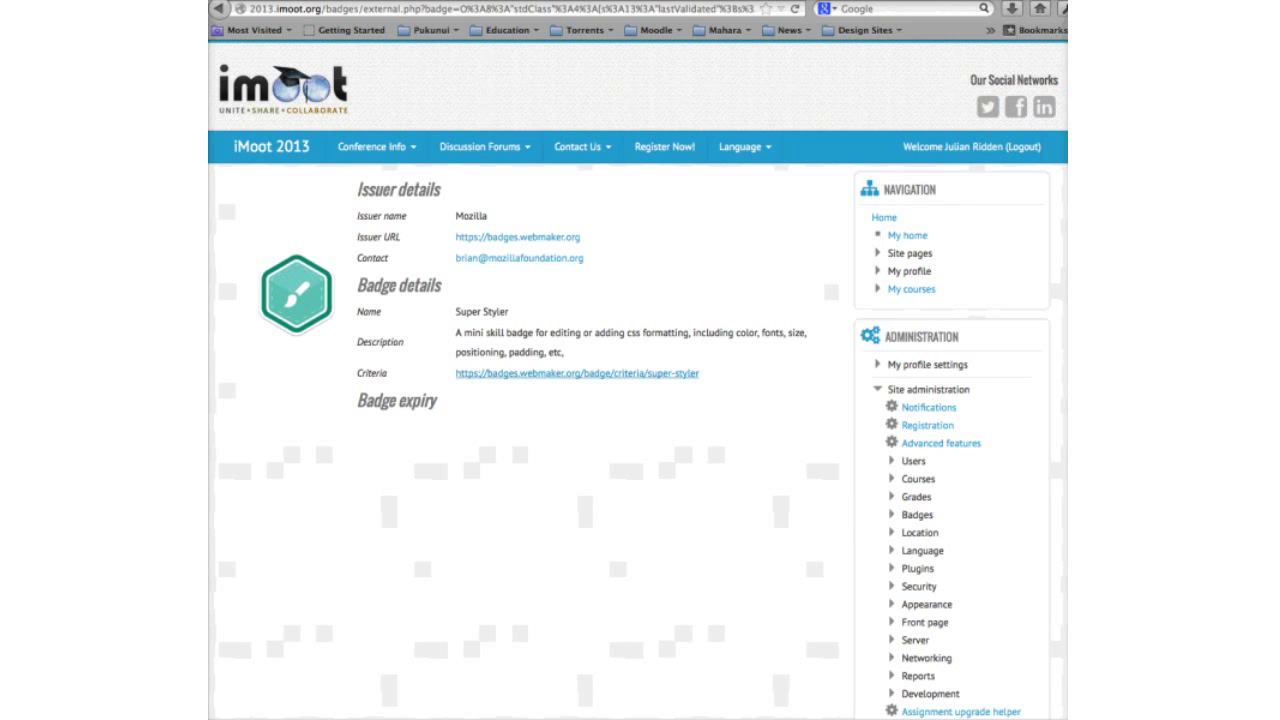
click(577, 373)
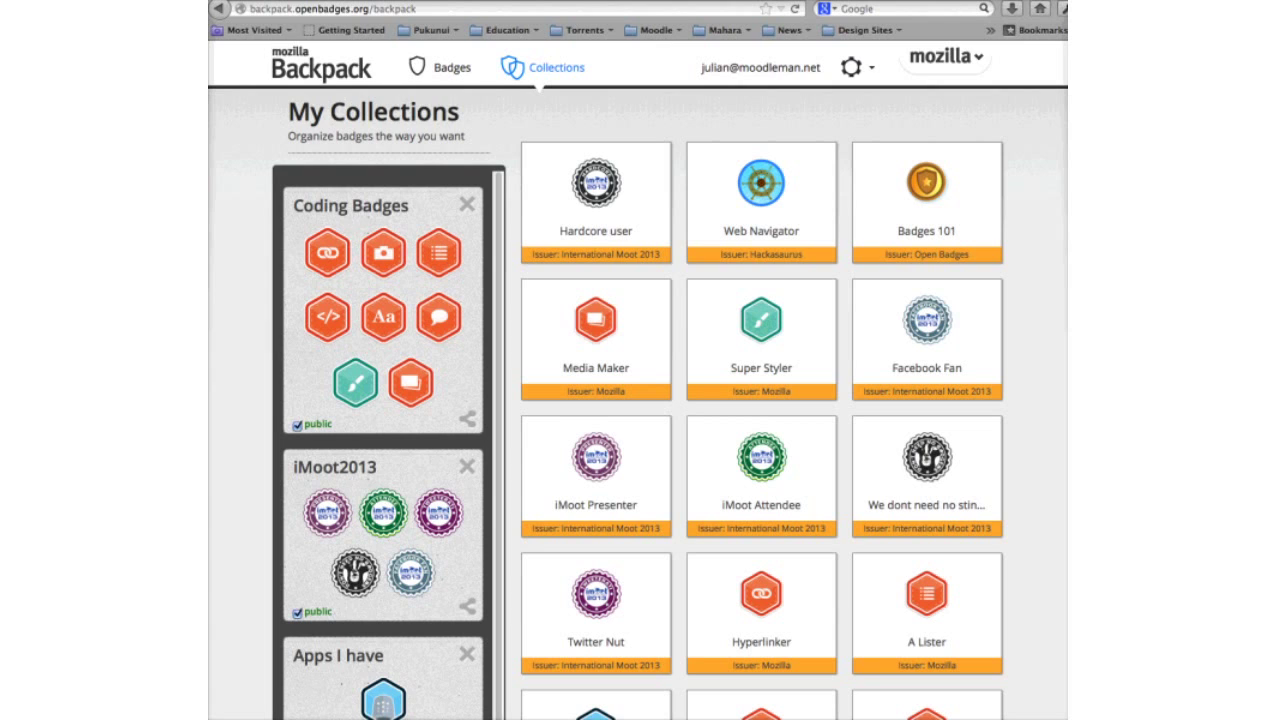
Step: Add the Hardcore user badge to the iMoot2013 collection and tweet its public page with the hashtags #imoot2013 and #OpenBadges
drag(927, 458, 438, 572)
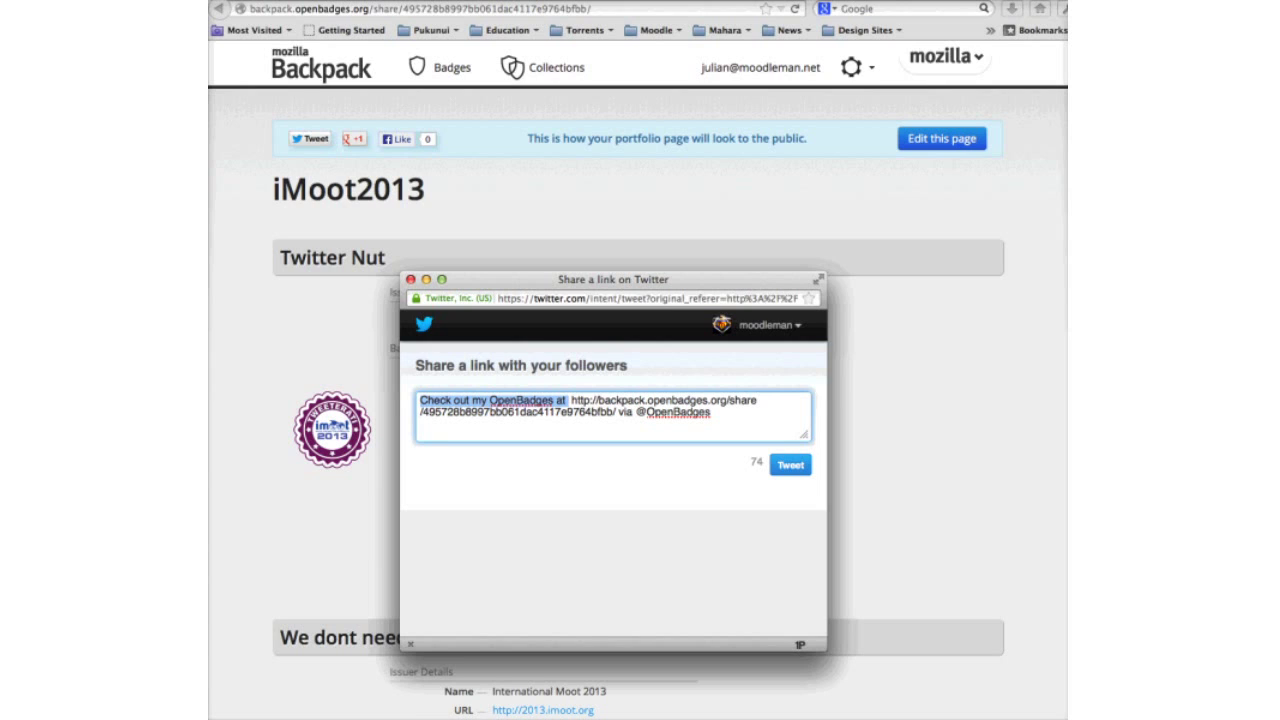
click(488, 401)
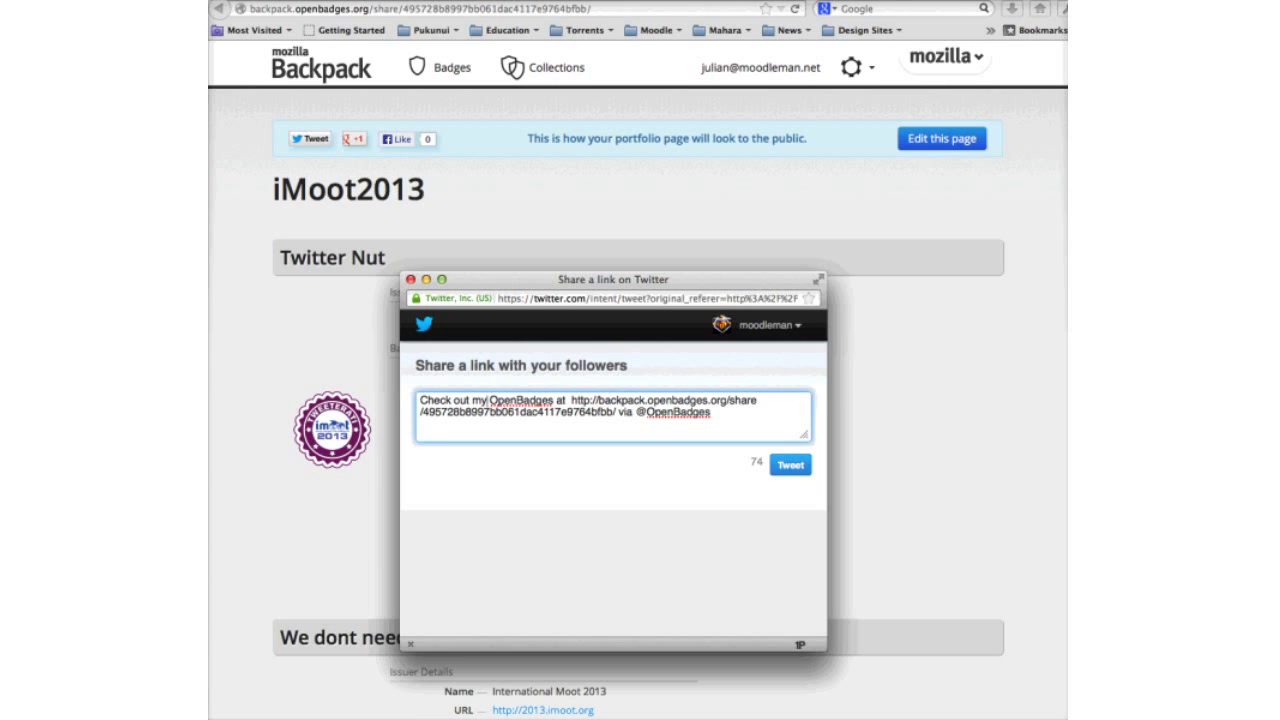
text(#imoot)
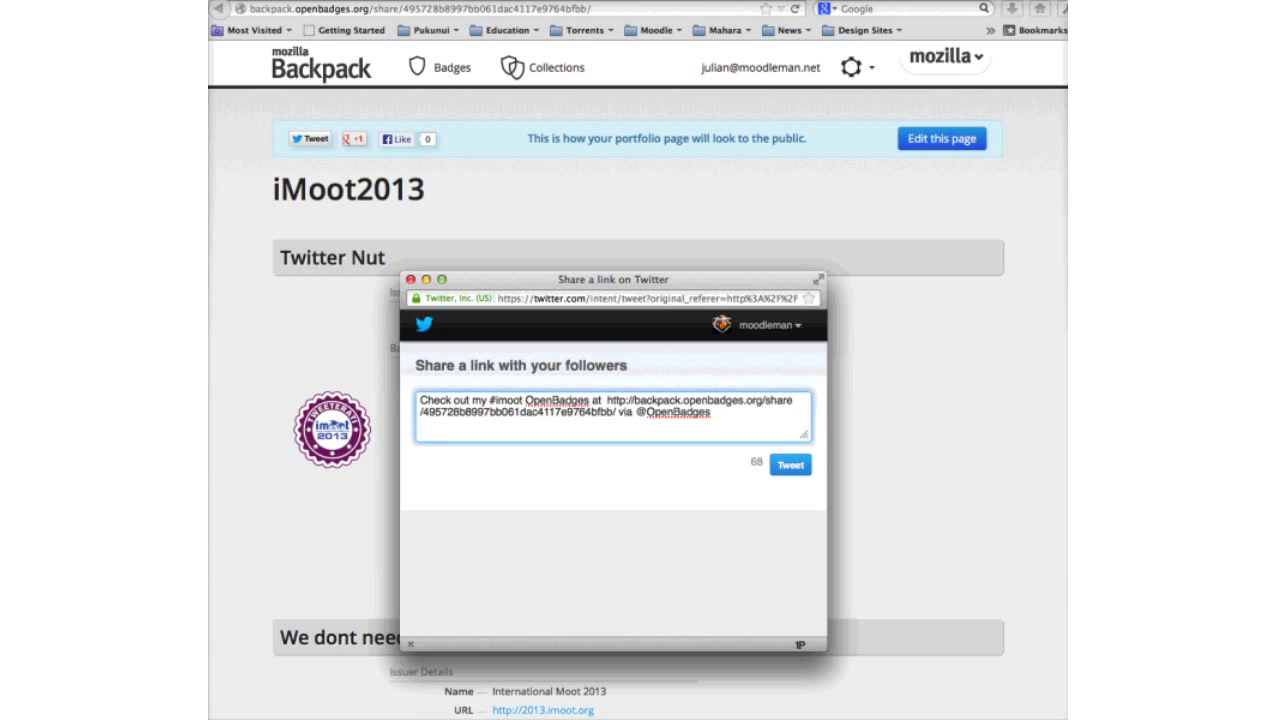
key(Left)
text(2013)
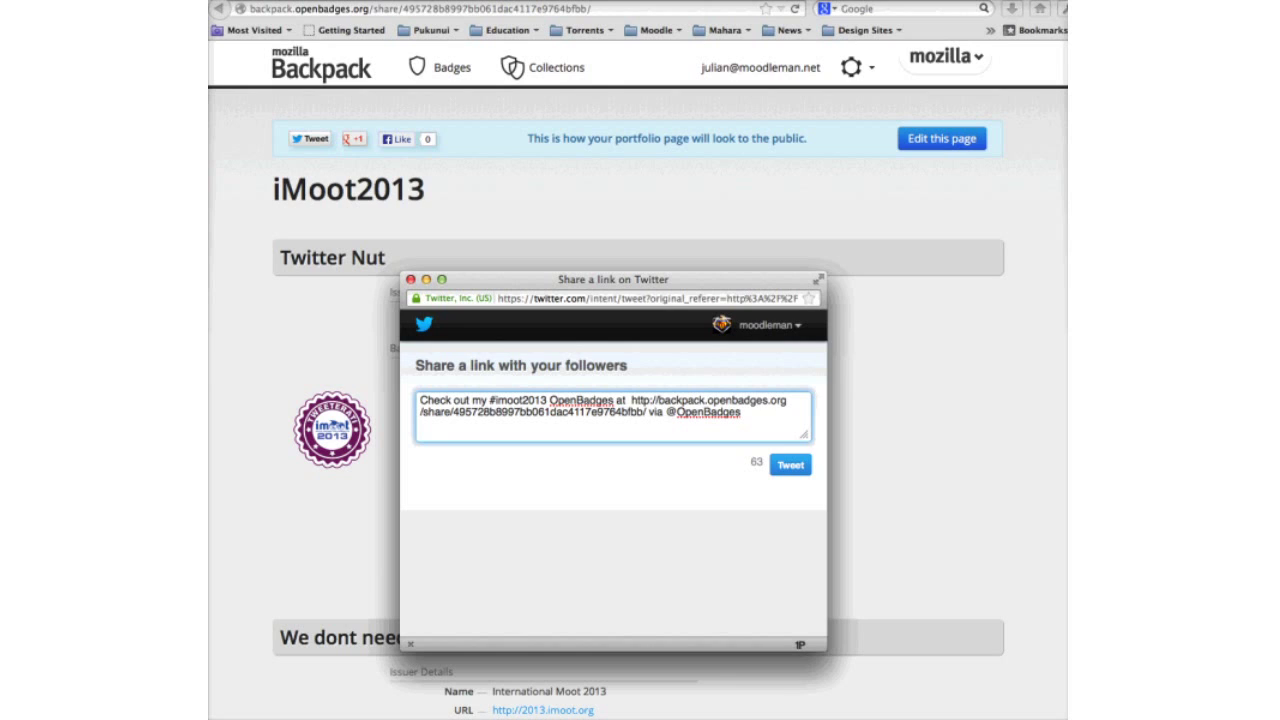
text(#)
key(BackSpace)
text(#)
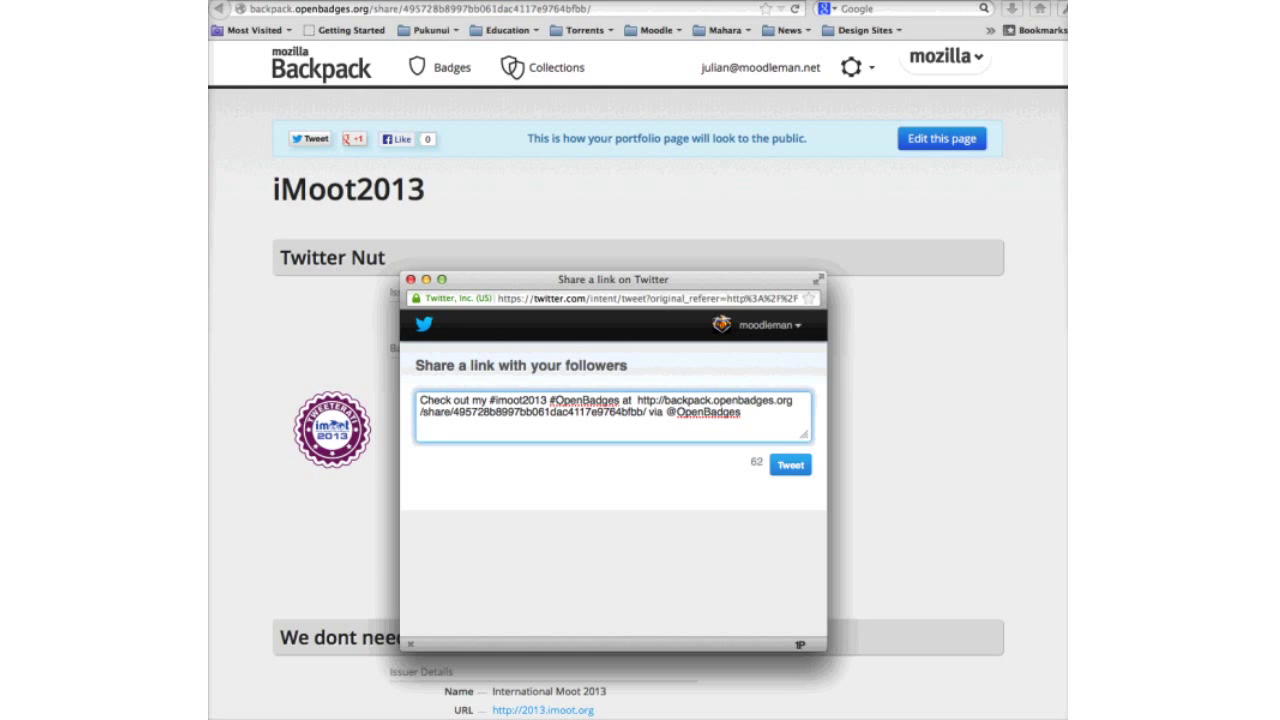
click(790, 465)
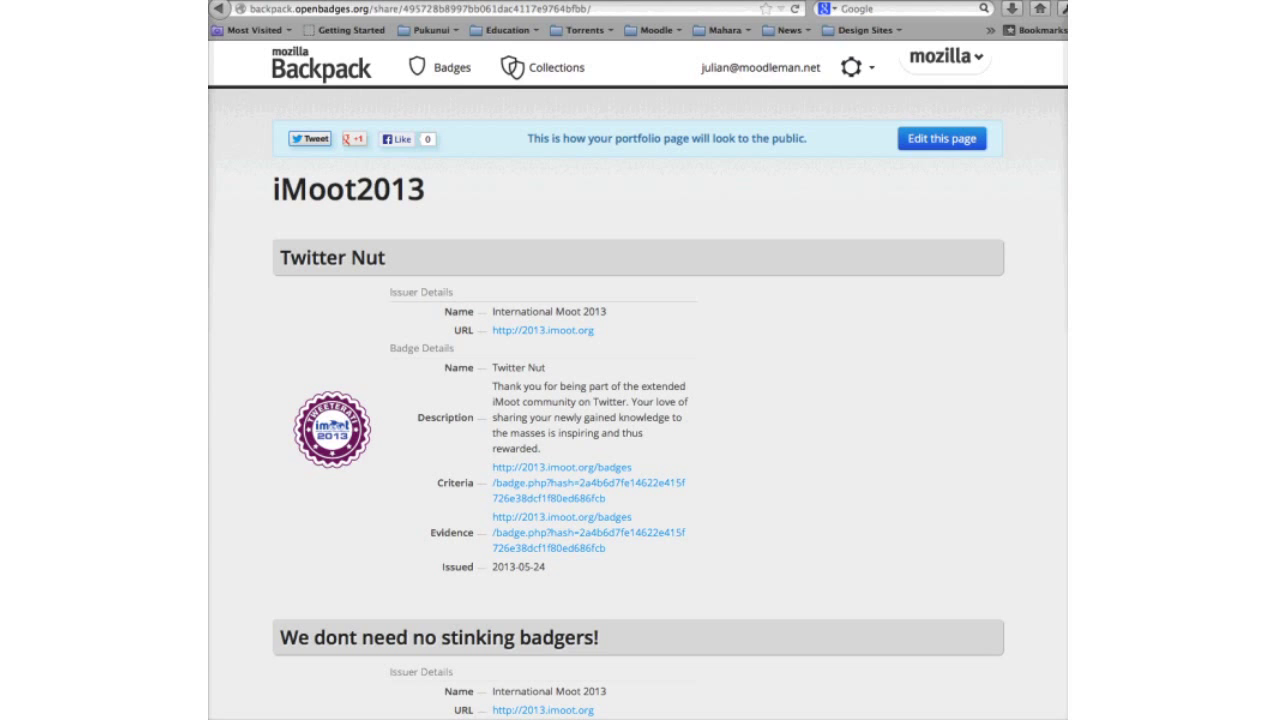
Step: Open the account's Twitter profile in a new tab, follow the newest tweet's backpack link and review the shared iMoot2013 badges
key(super+t)
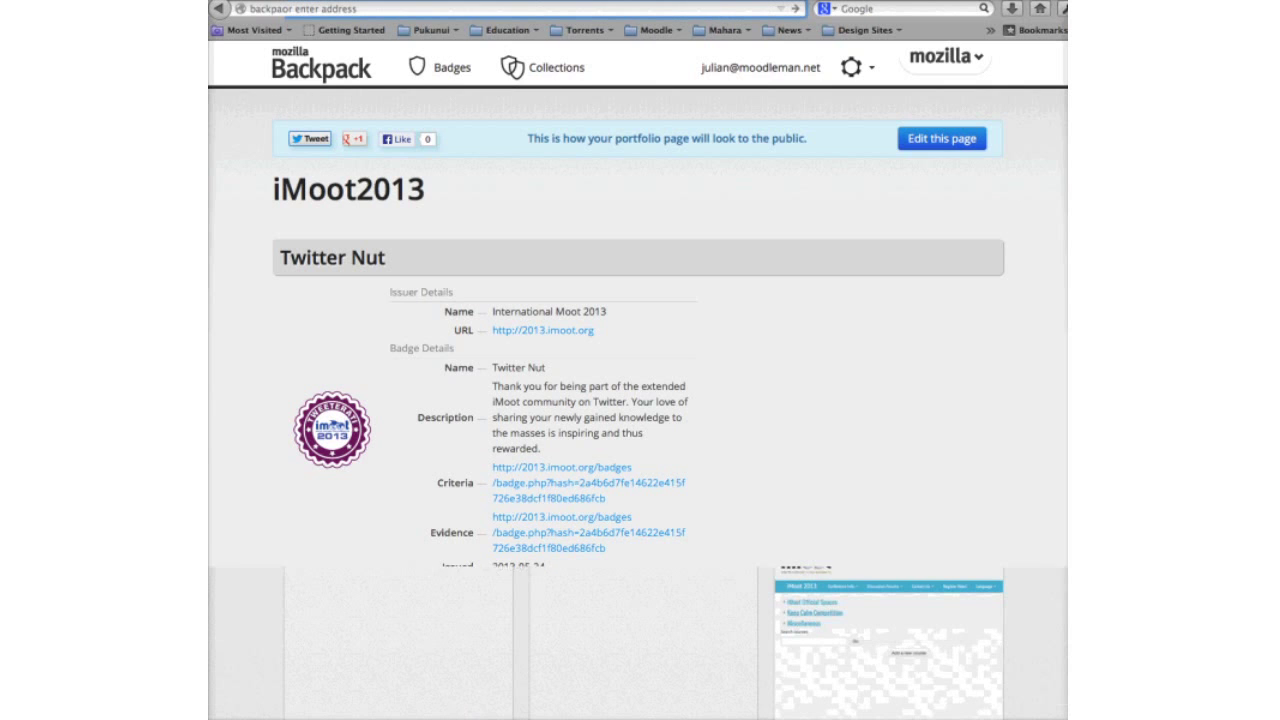
text(twitter.com/)
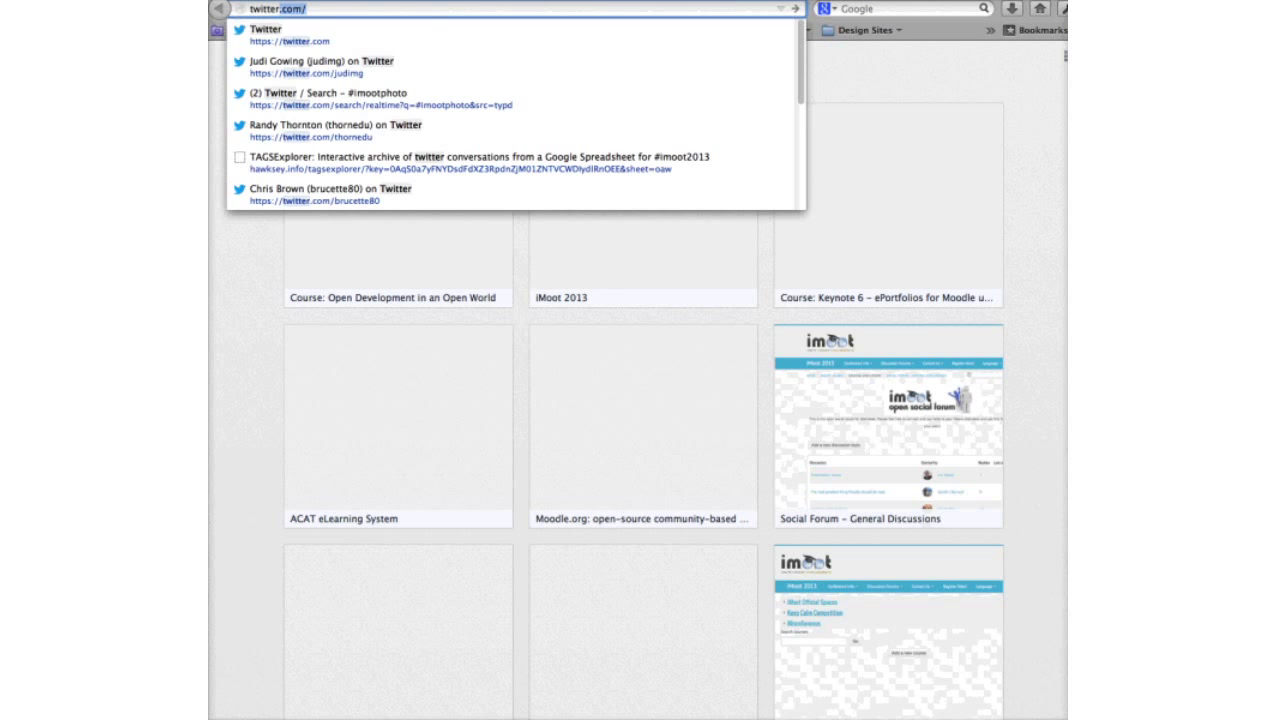
key(Right)
text(mood)
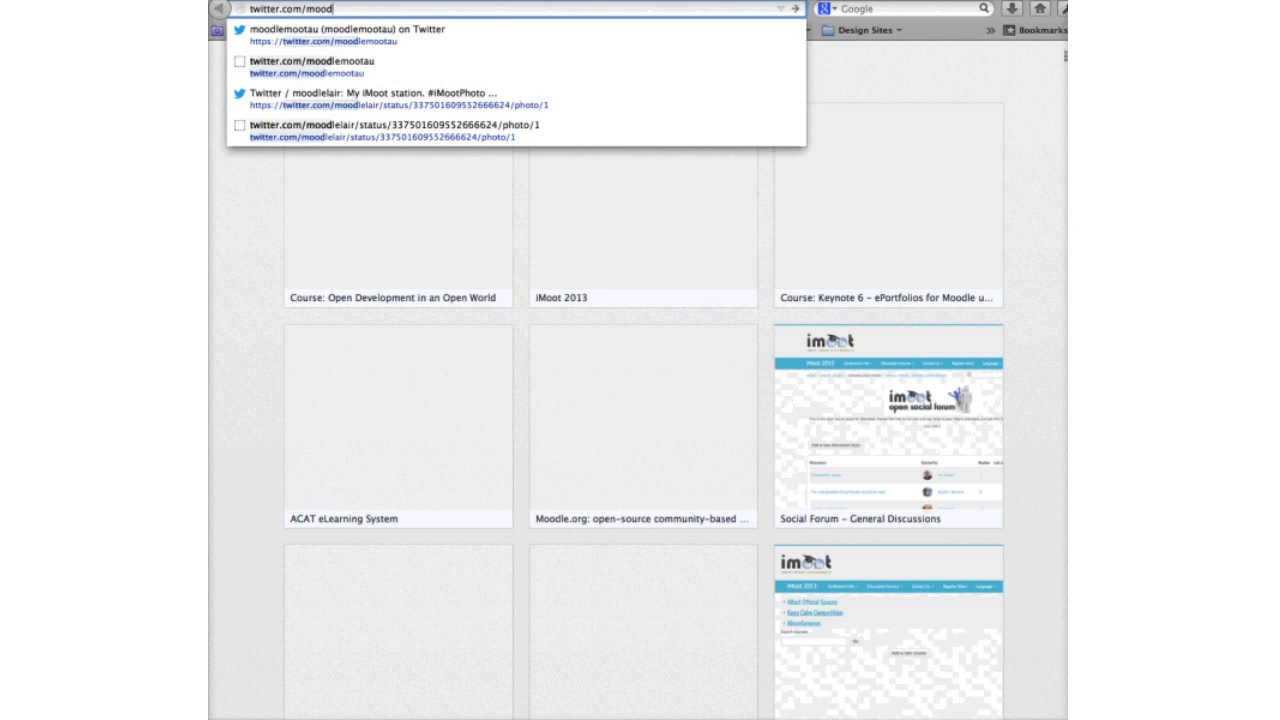
key(Return)
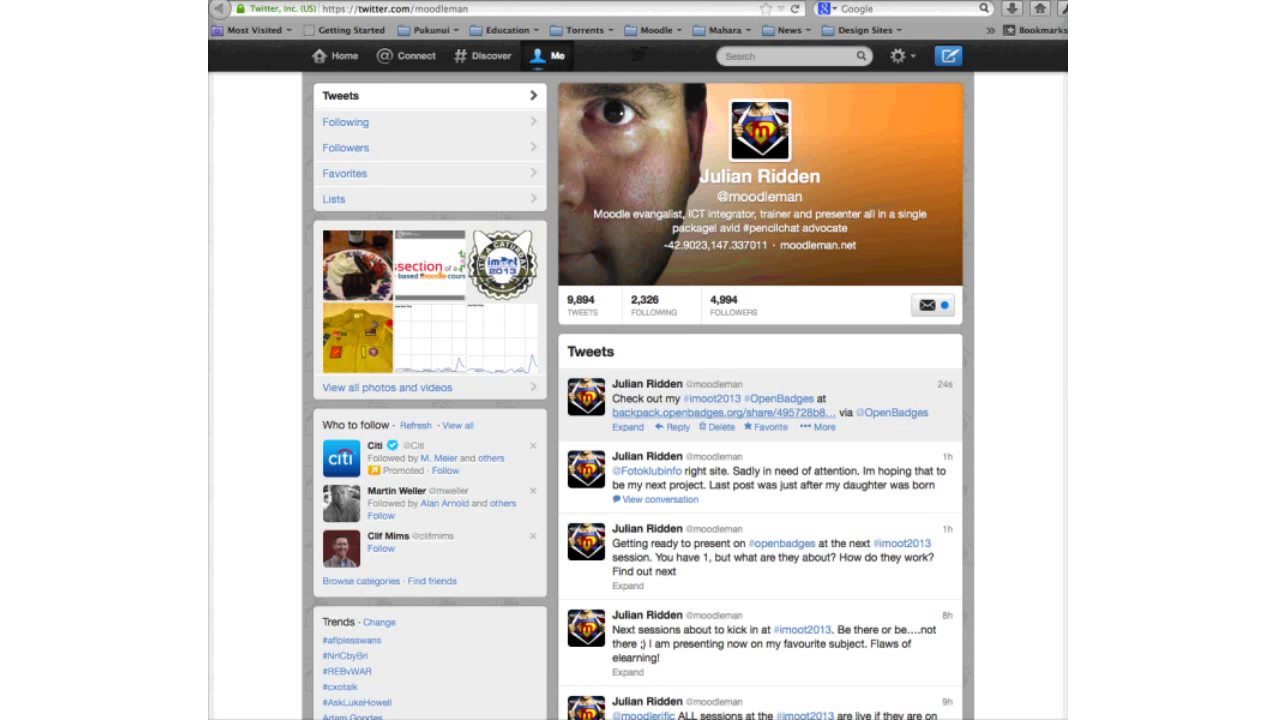
click(723, 412)
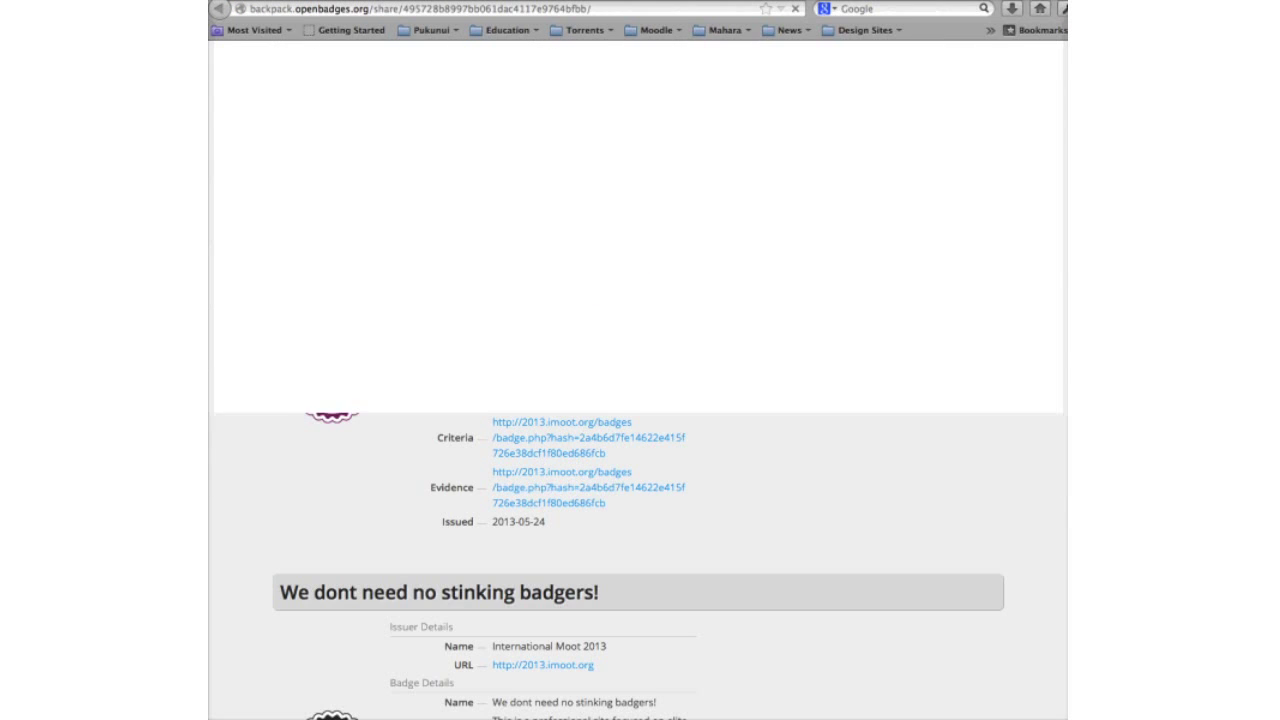
scroll(638, 450, down, 10)
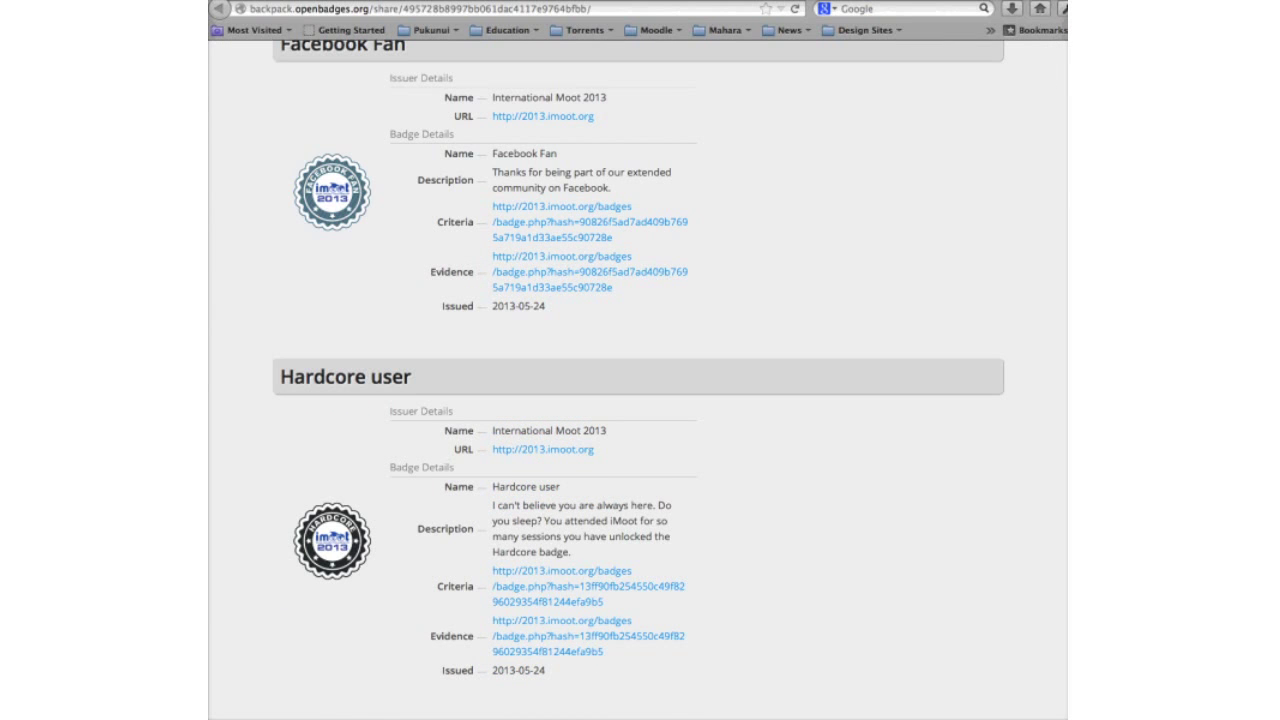
scroll(638, 400, up, 10)
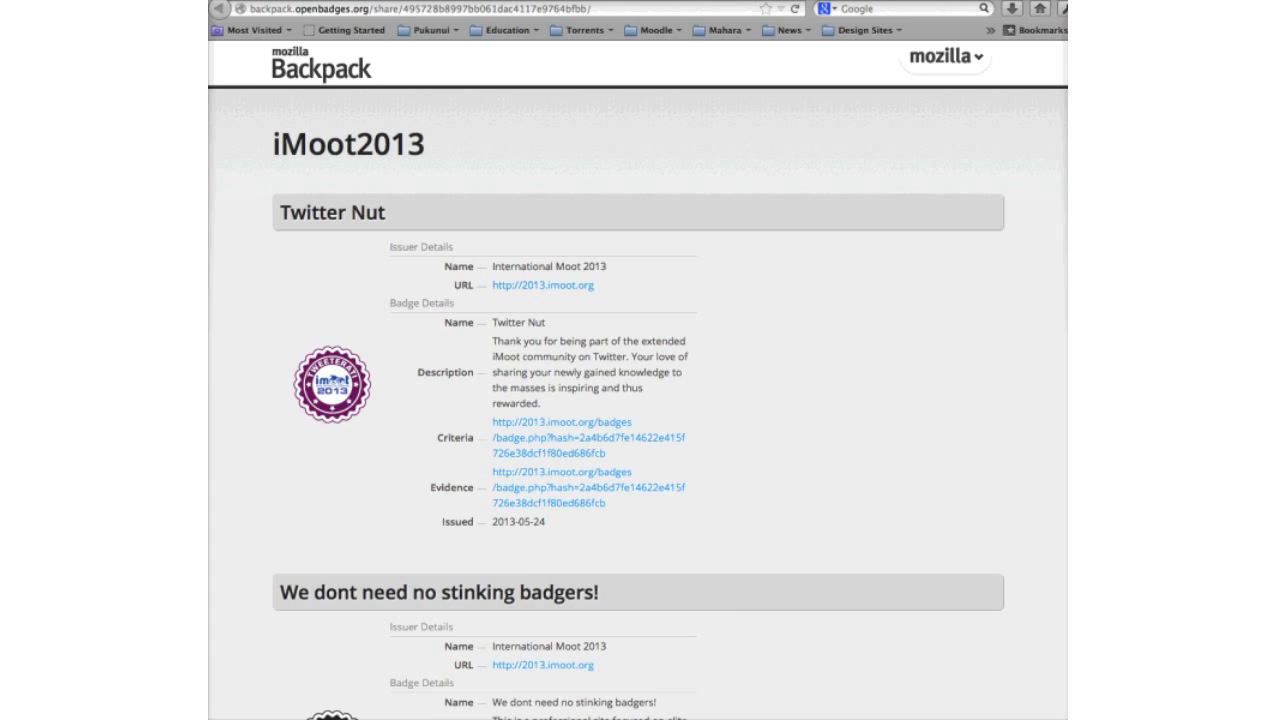
key(ctrl+l)
text(www.openbadges.org/participating-issuers/)
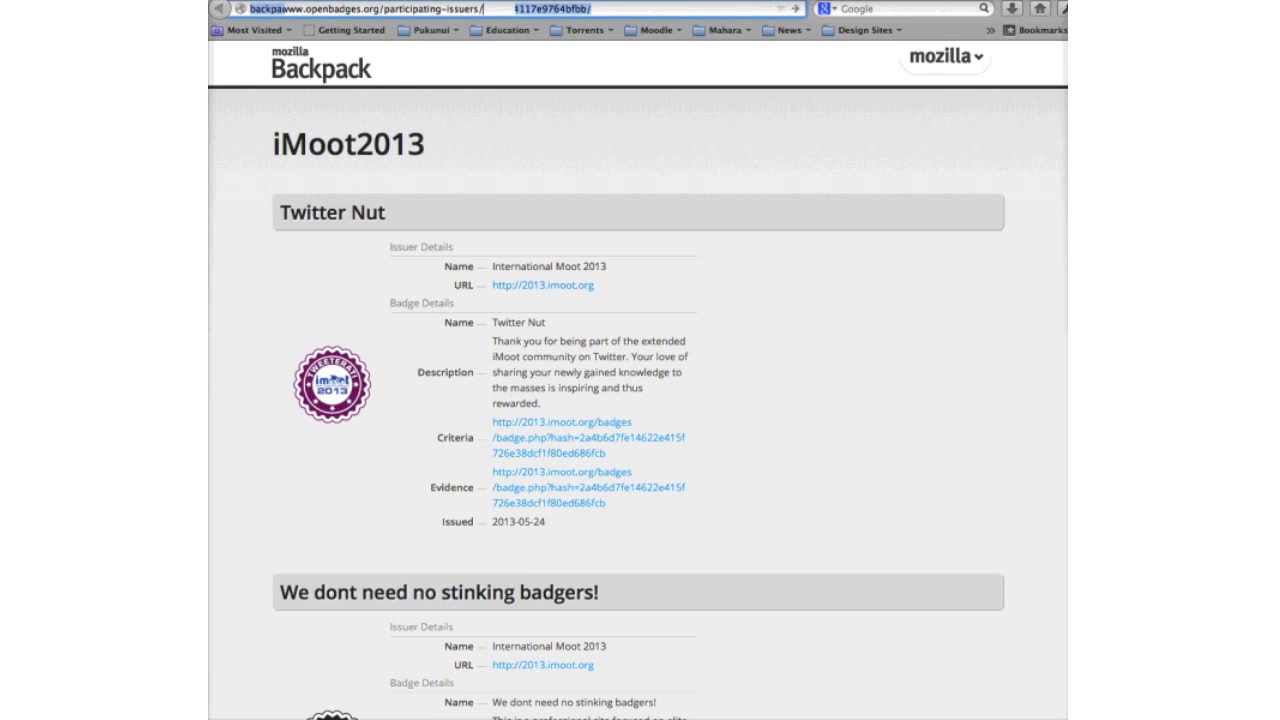
key(Return)
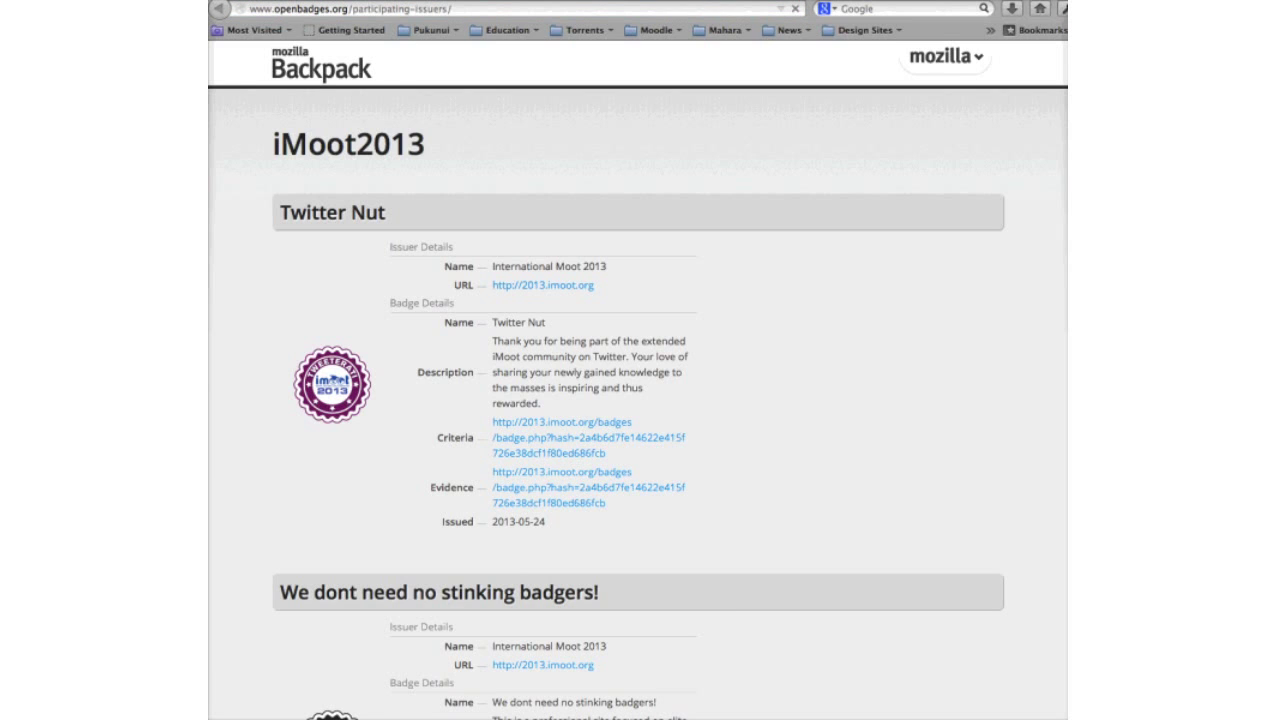
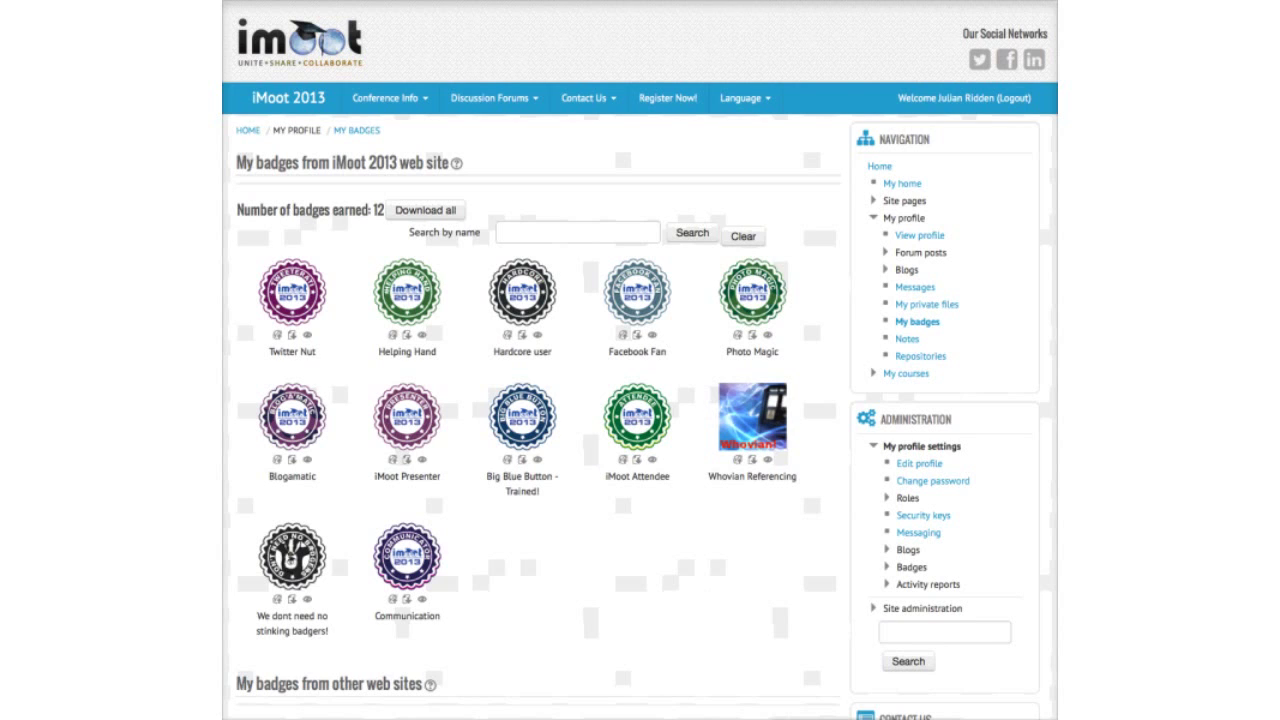
Step: Go from the My badges page to the Attendees Zone course and open the form for a new course badge
scroll(640, 400, down, 5)
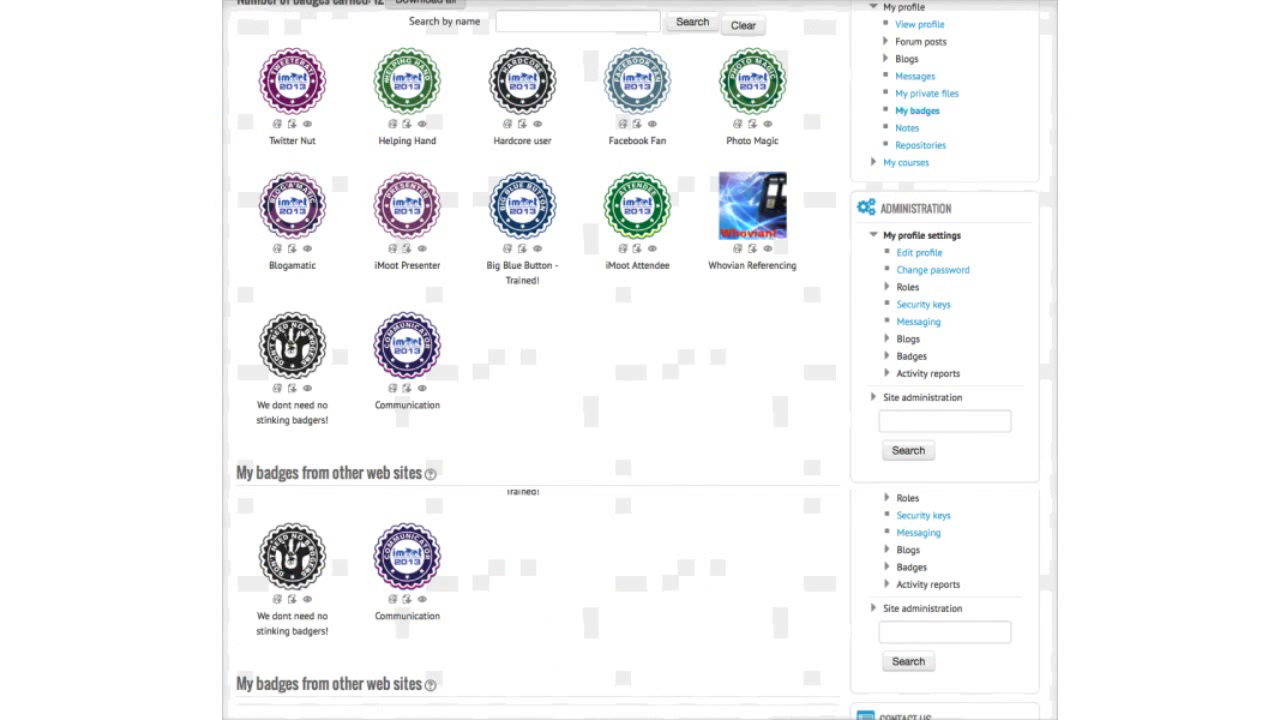
scroll(640, 400, up, 5)
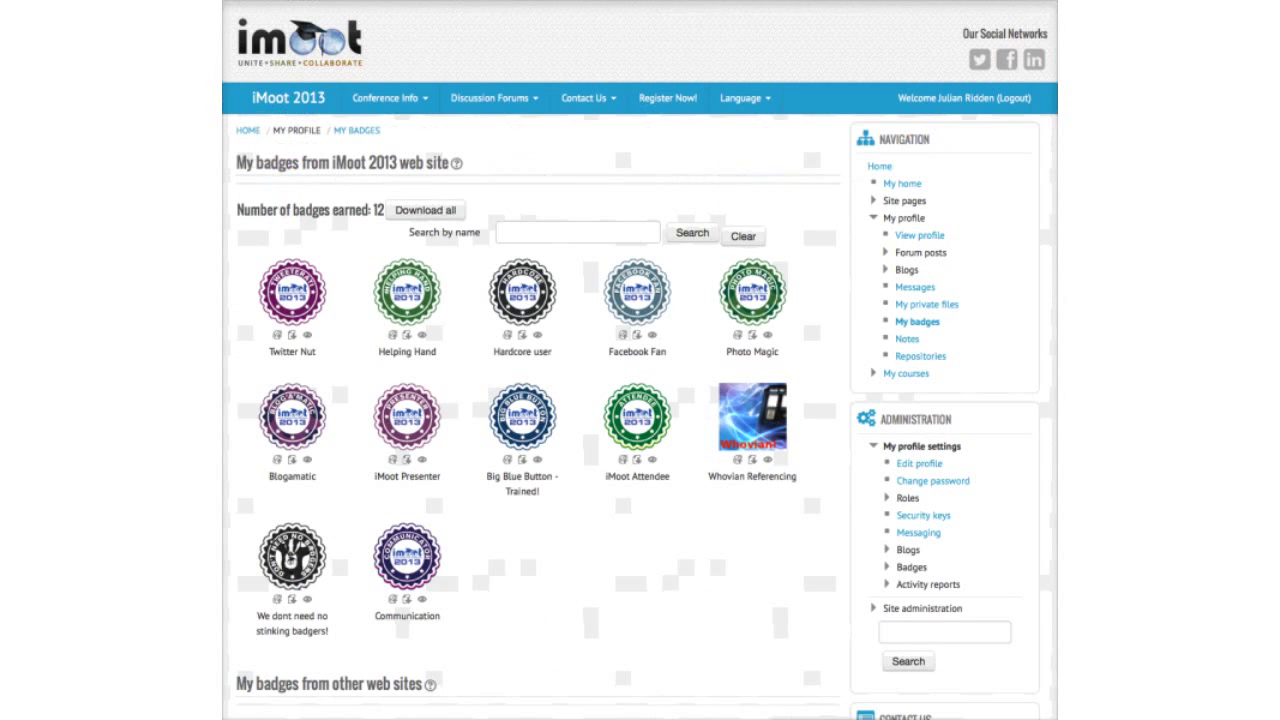
mouse_move(494, 98)
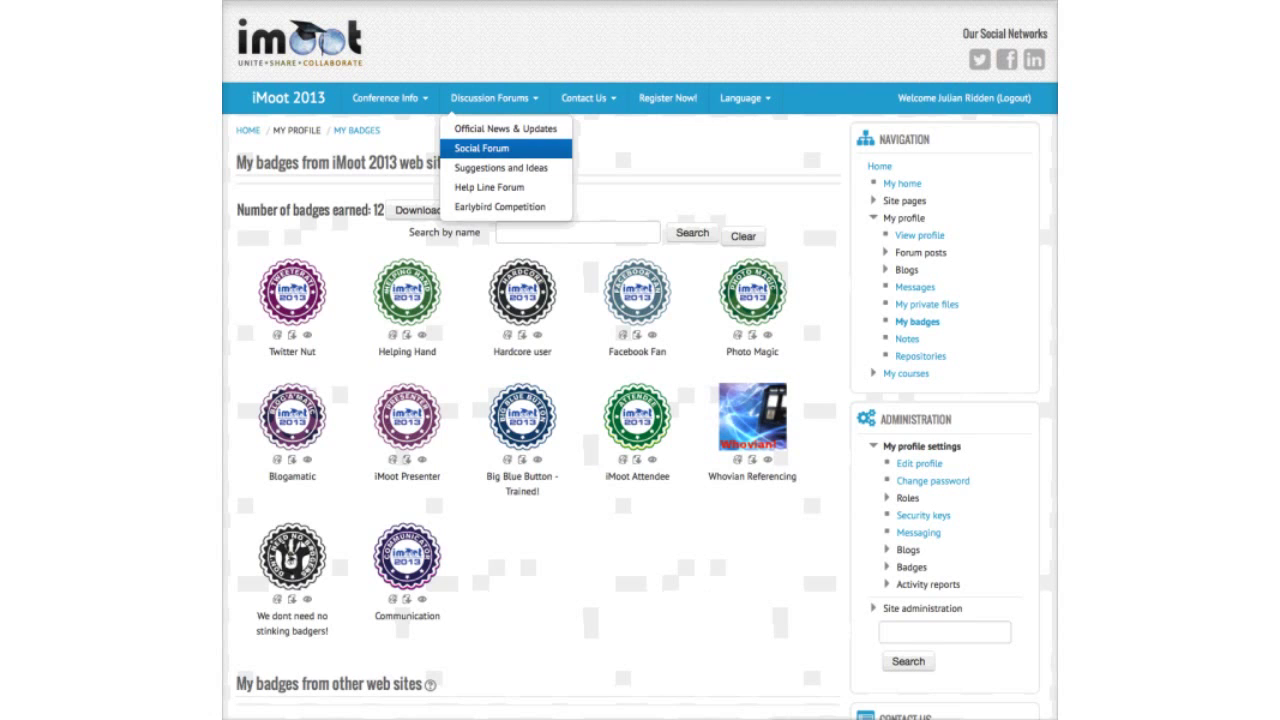
click(481, 148)
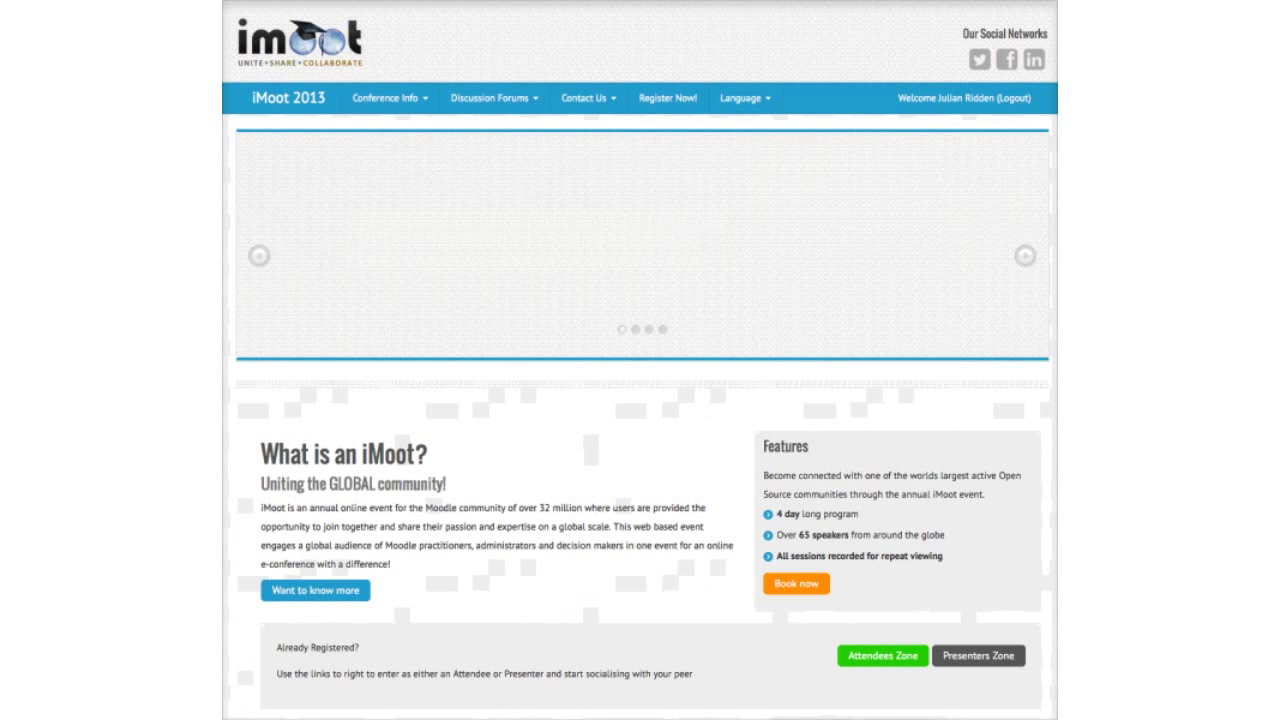
scroll(640, 400, down, 1)
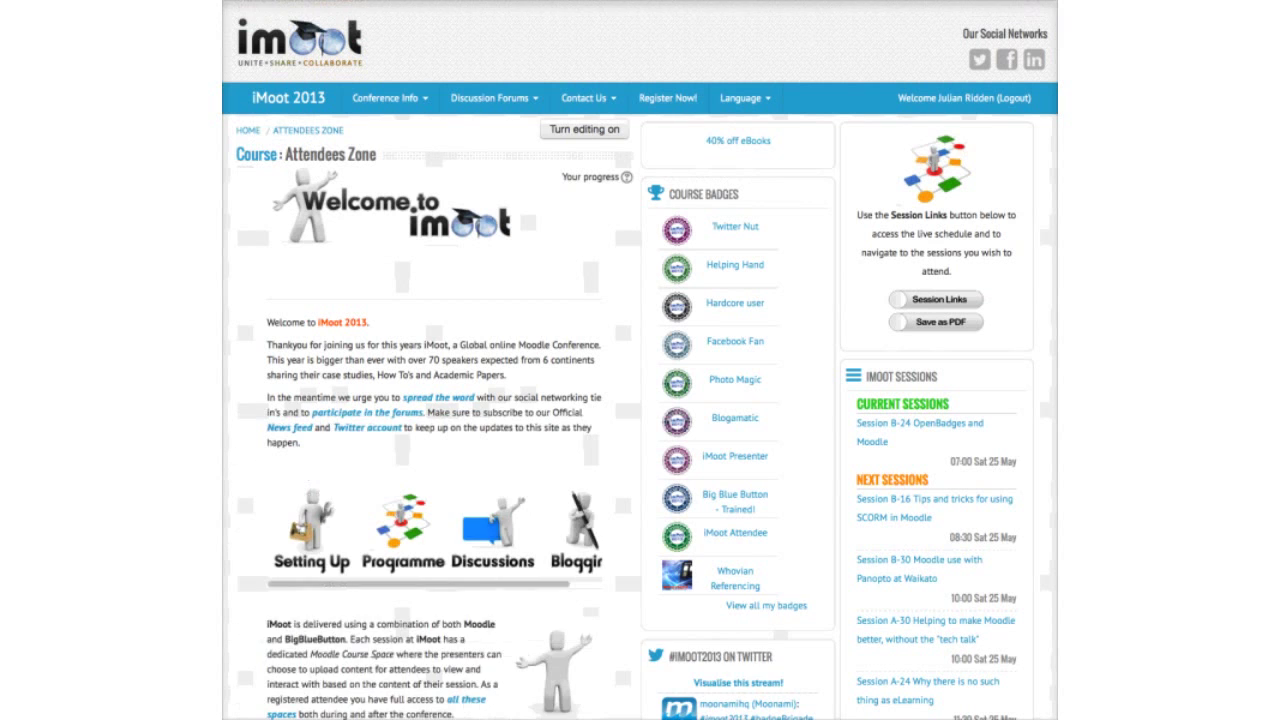
scroll(640, 400, down, 10)
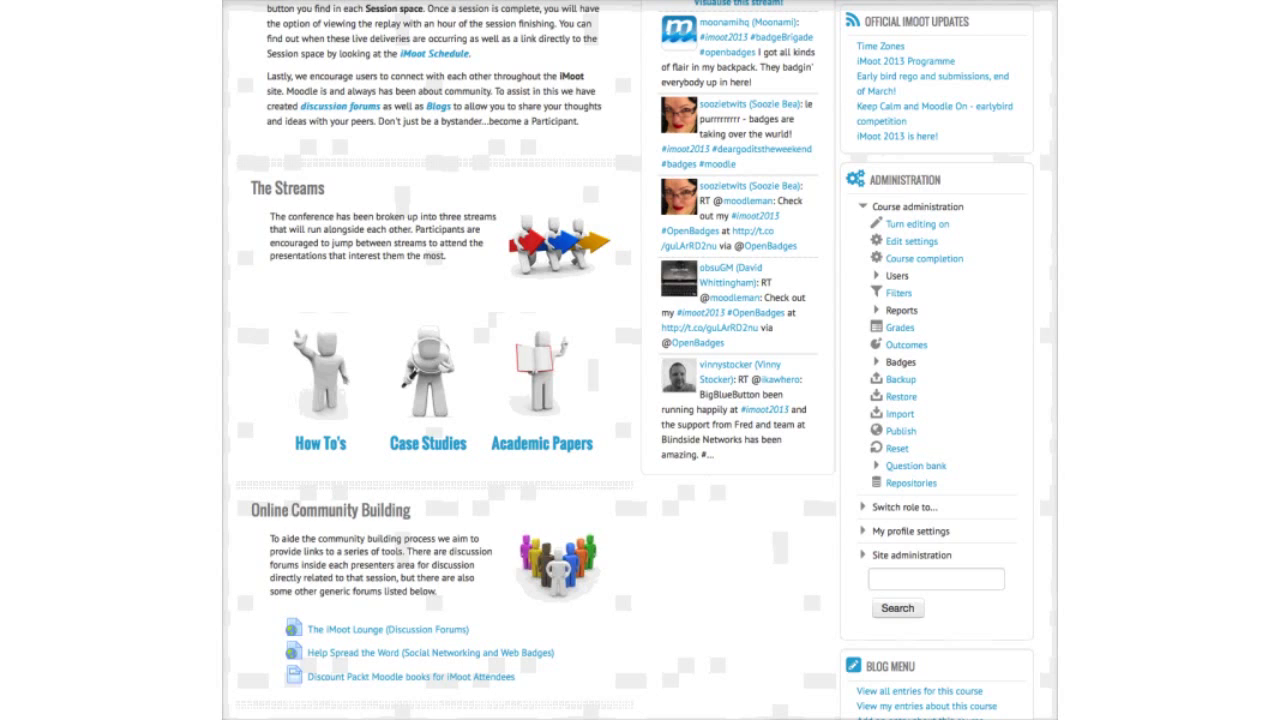
click(900, 362)
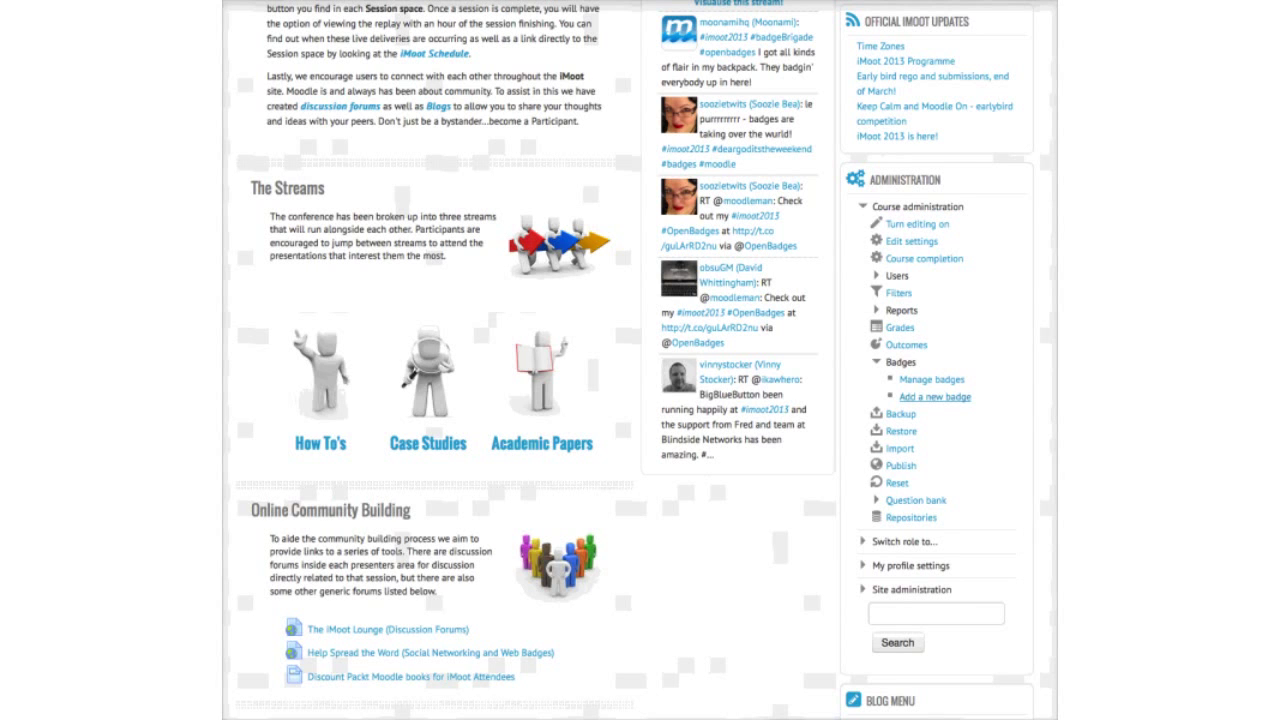
click(935, 396)
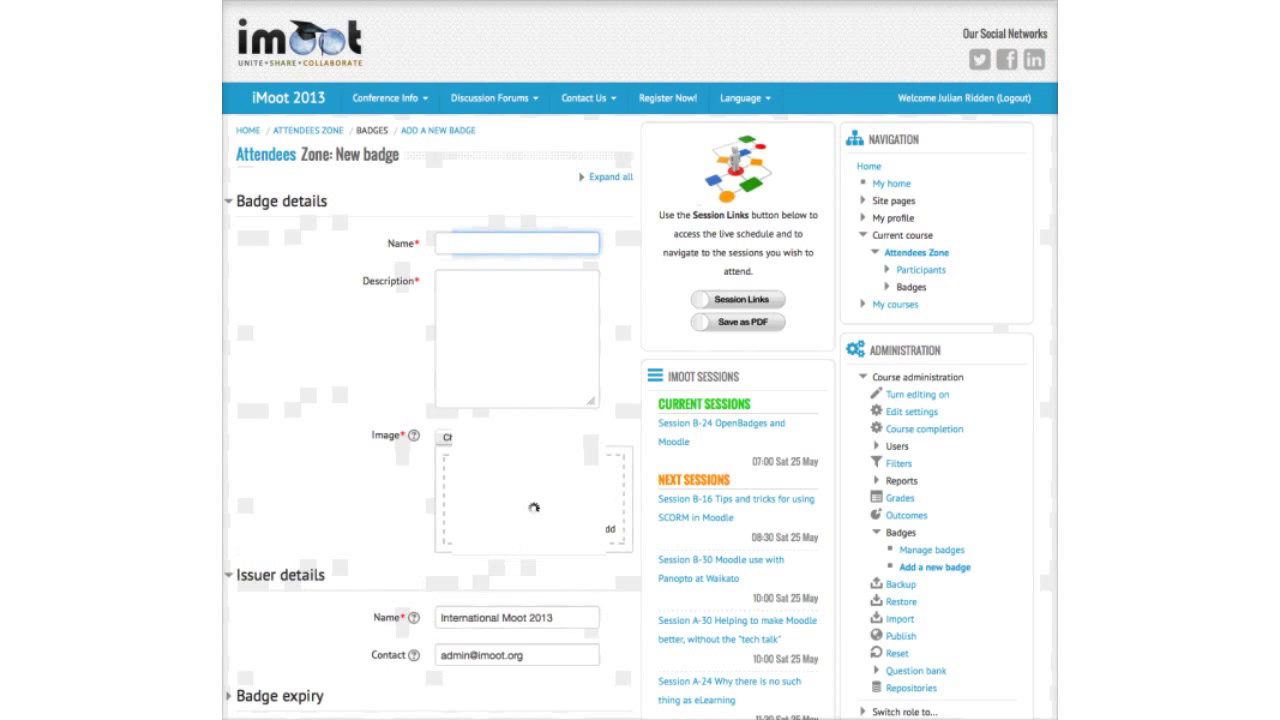
Step: Name the badge "Random Badge", describe it as "This is a random badge of no consequence" and add randomness.png as its image
text(Random Badge)
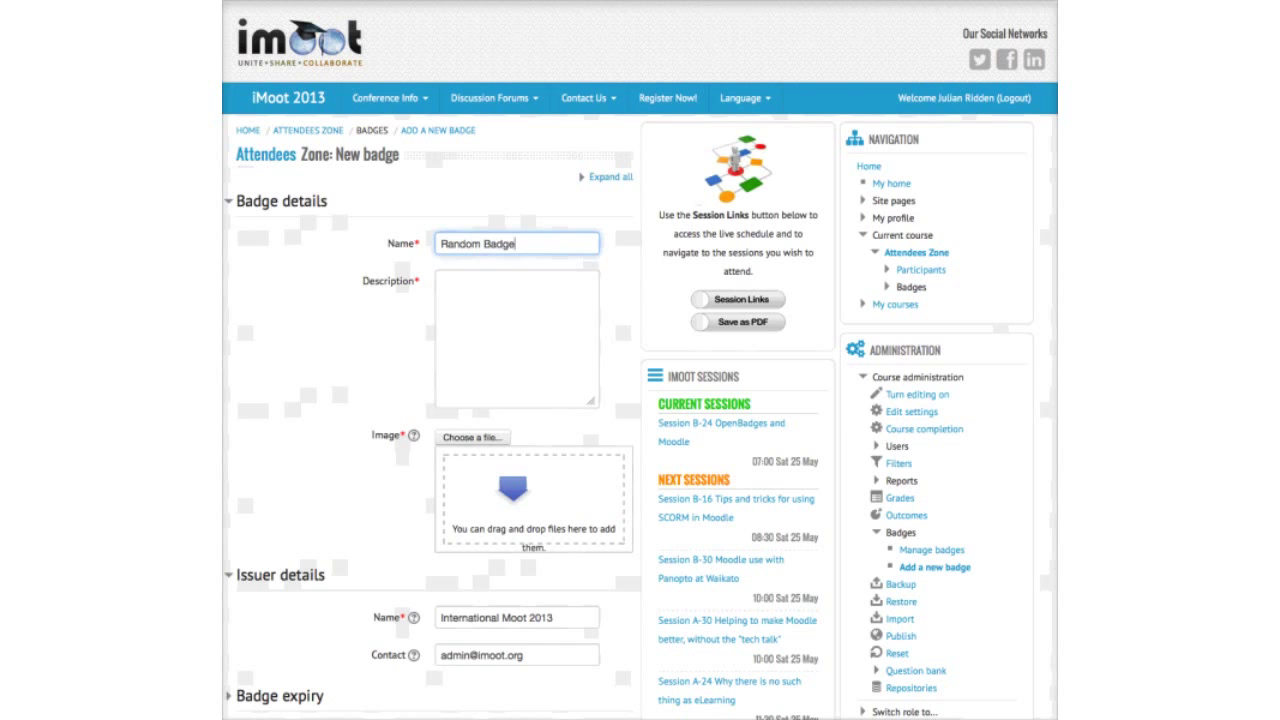
click(470, 285)
text(Th)
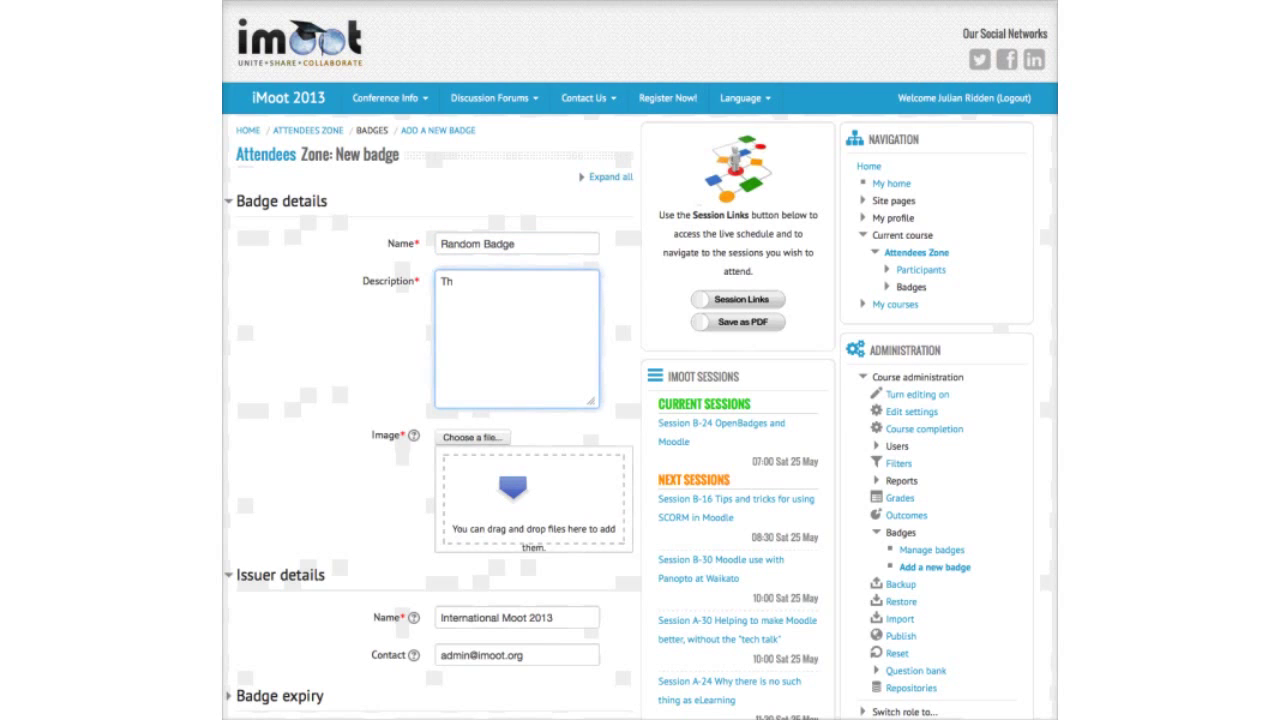
text(is is a random b)
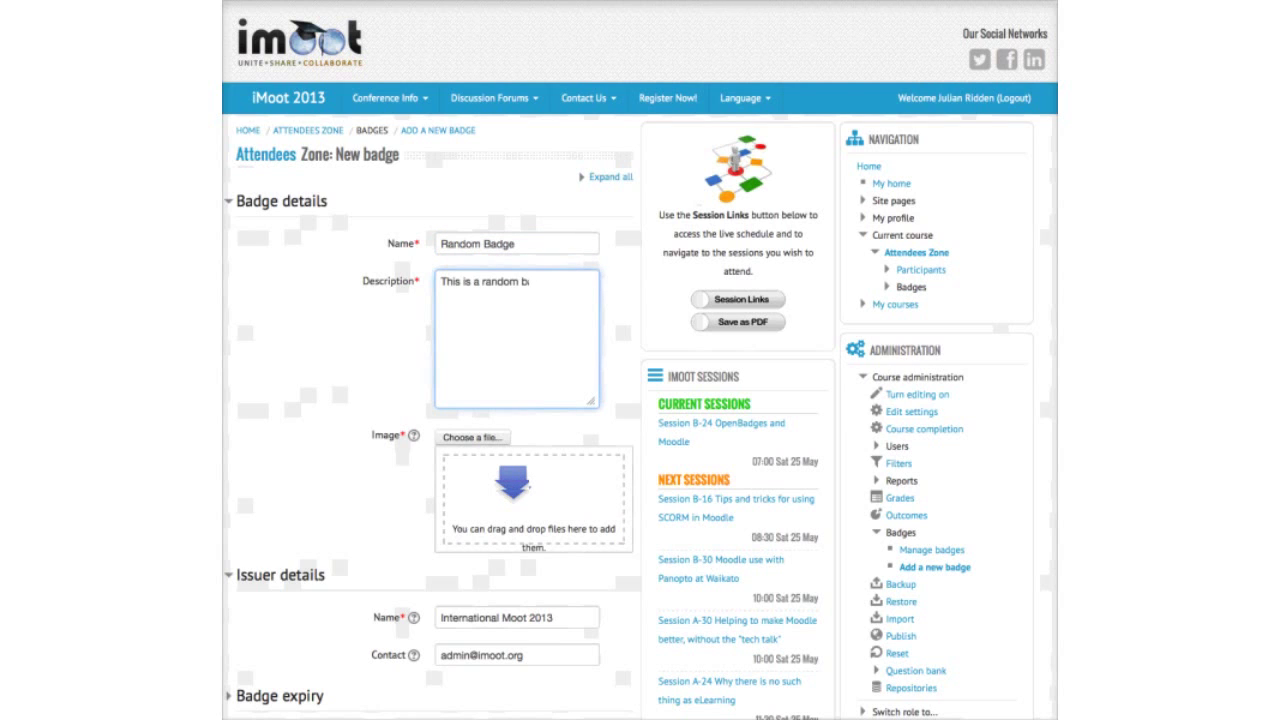
text(adge of no co)
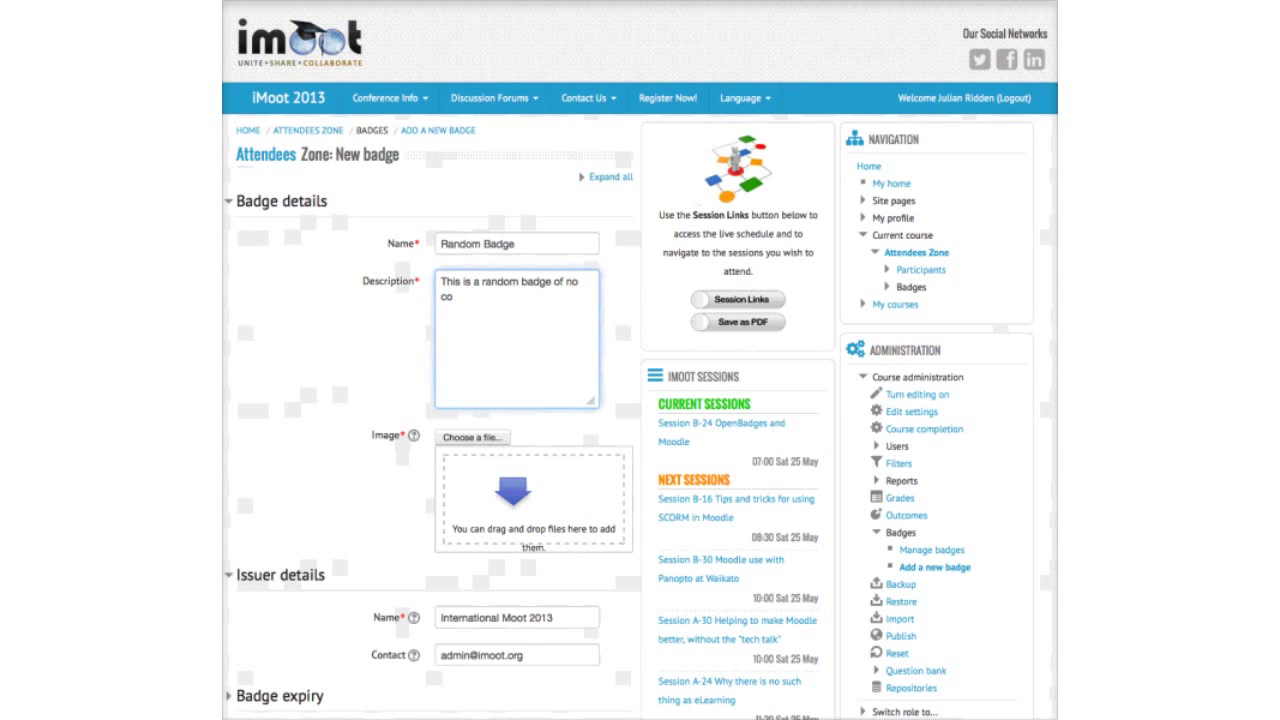
key(super+Tab)
text(nsequence)
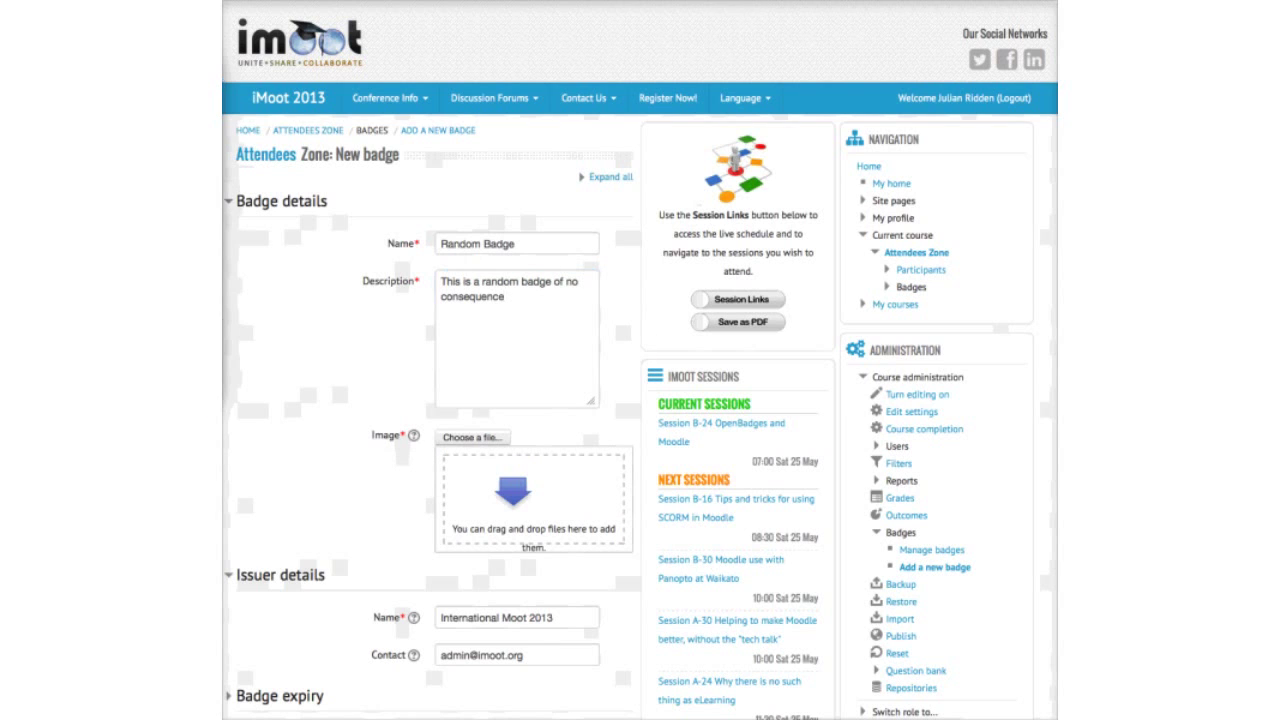
scroll(640, 400, down, 2)
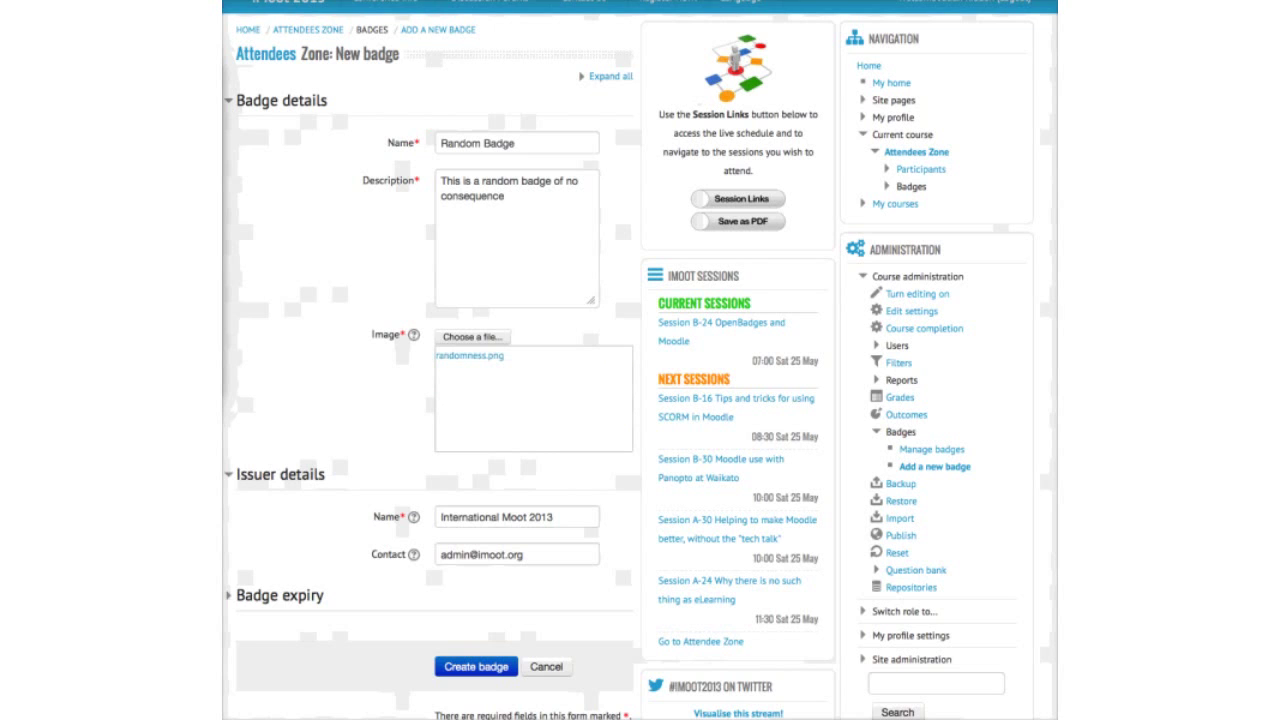
Step: Expand the badge expiry settings, try the fixed date option and set the expiry to a relative date
scroll(640, 400, down, 2)
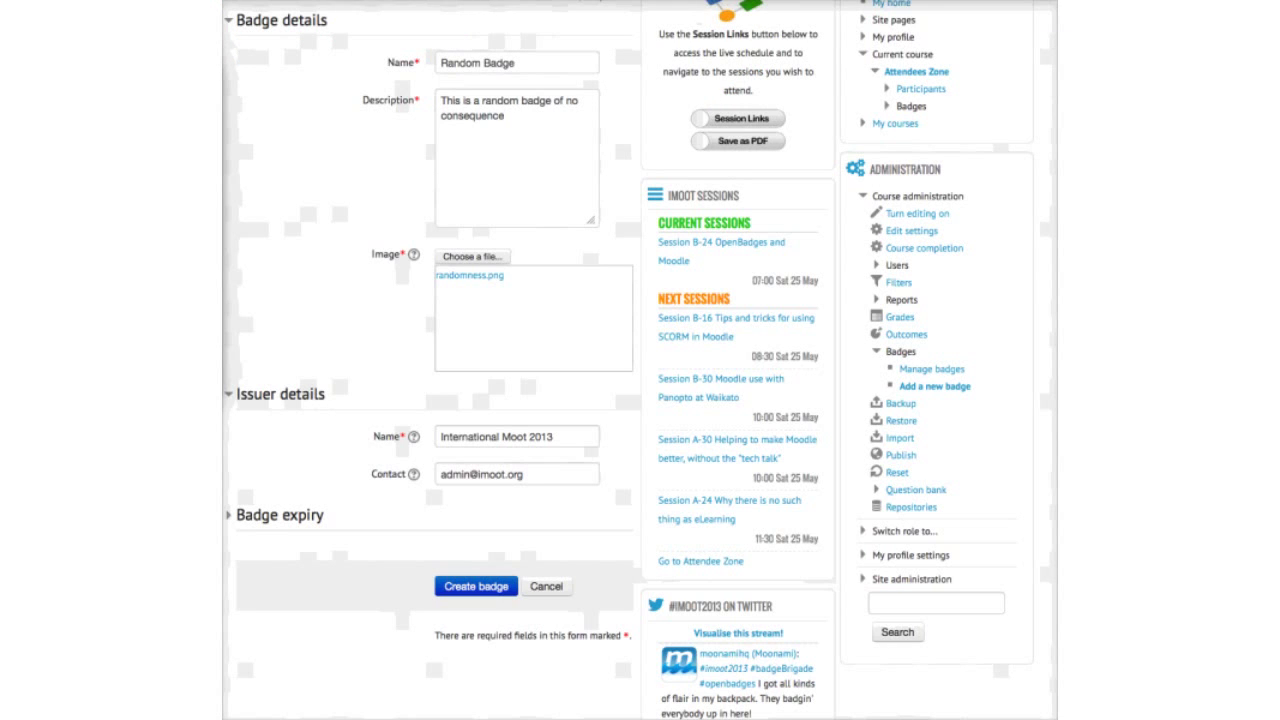
click(516, 160)
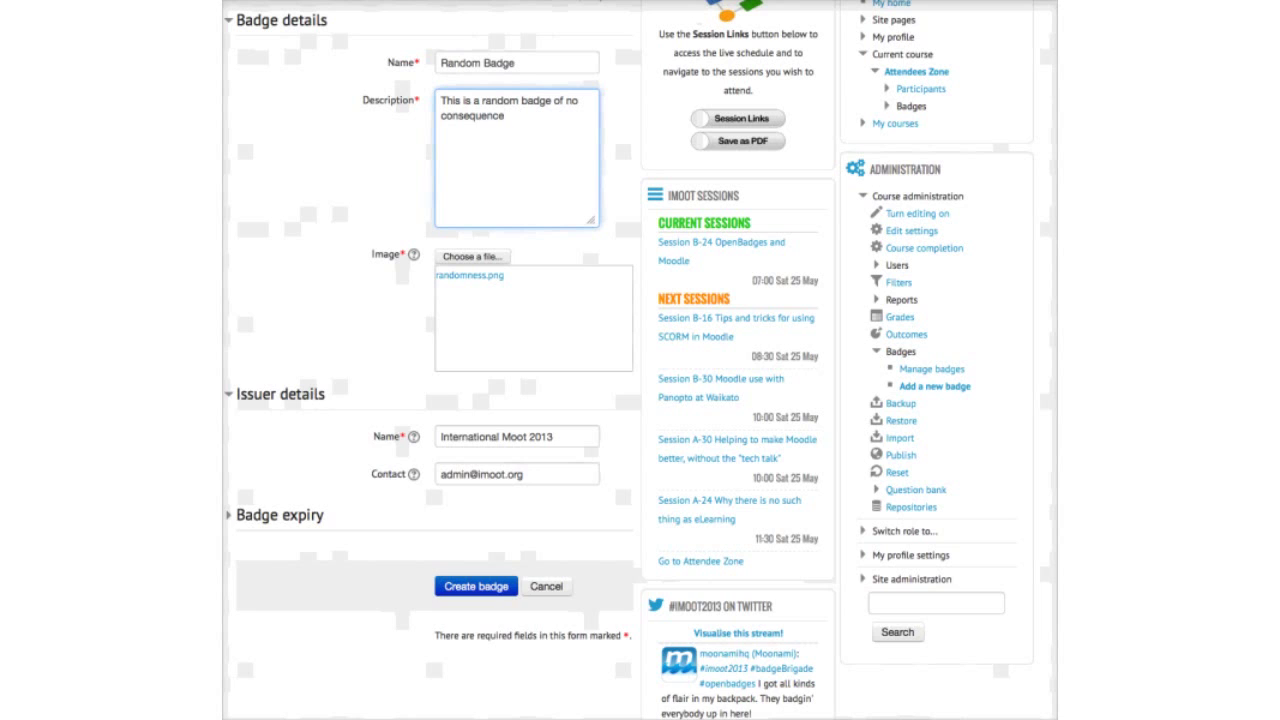
click(280, 514)
scroll(640, 400, down, 3)
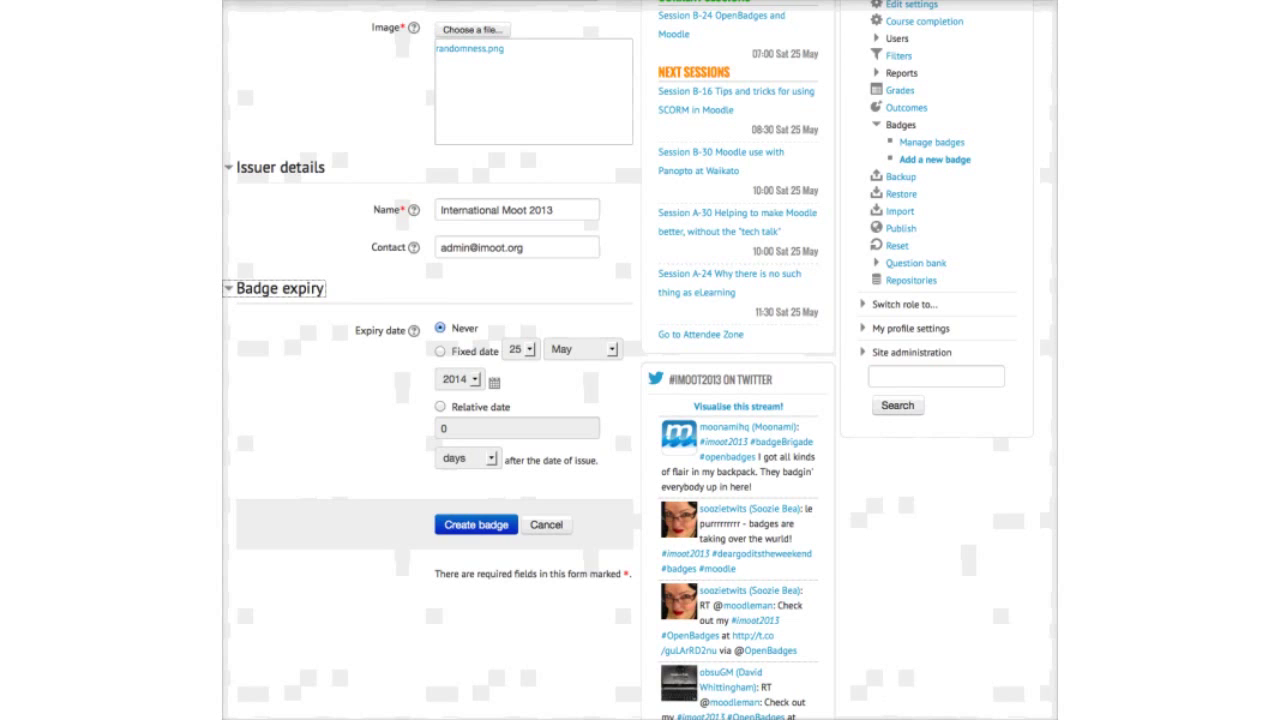
click(440, 351)
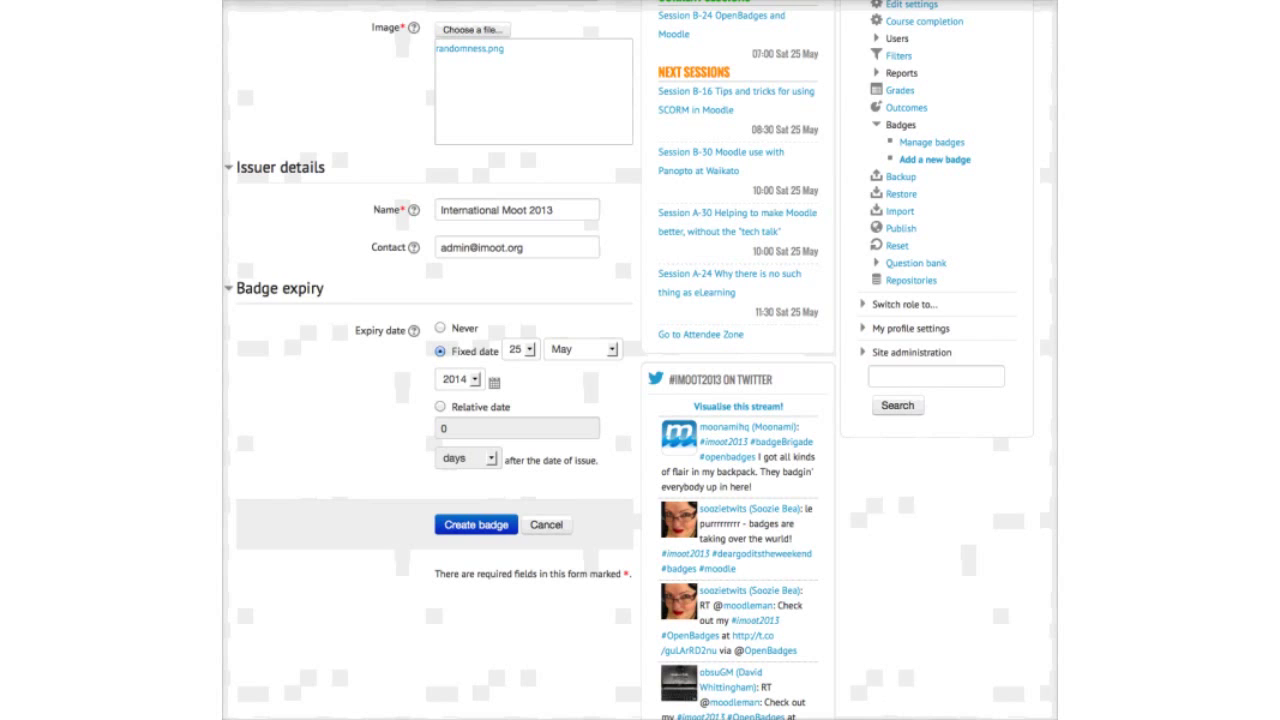
click(440, 406)
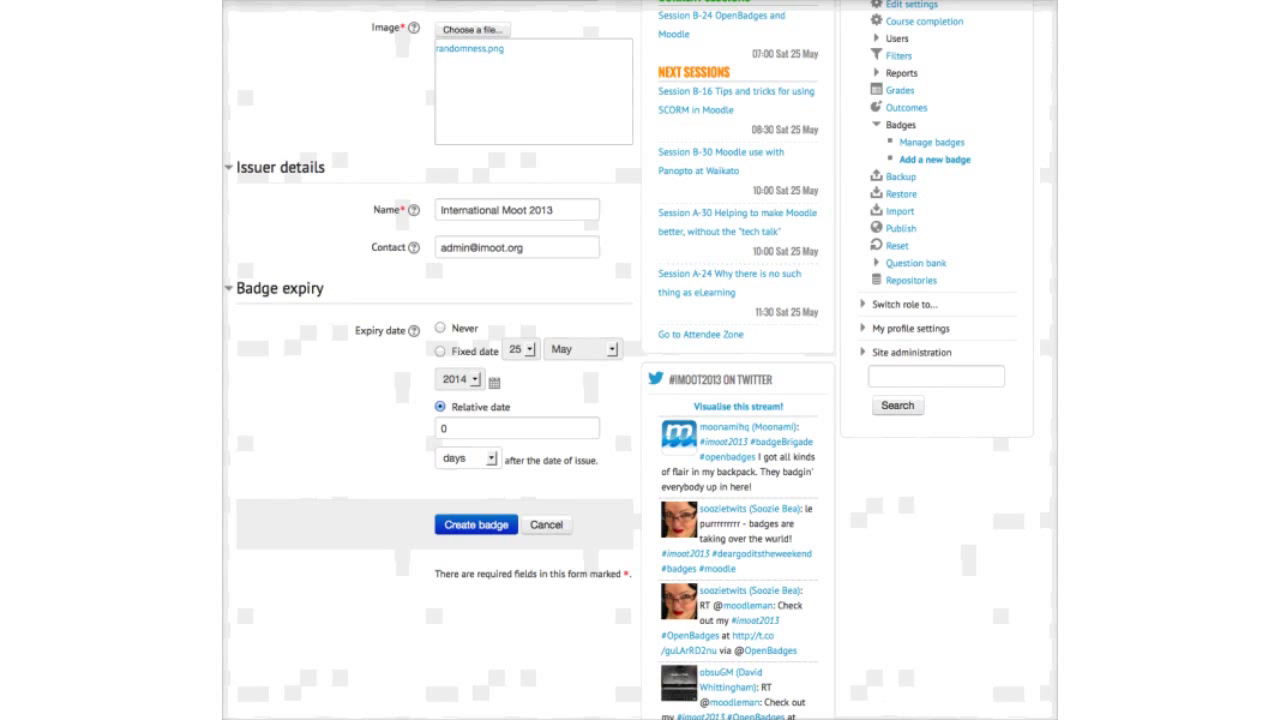
Step: Try seconds as the time unit for the badge's relative expiry date
click(467, 458)
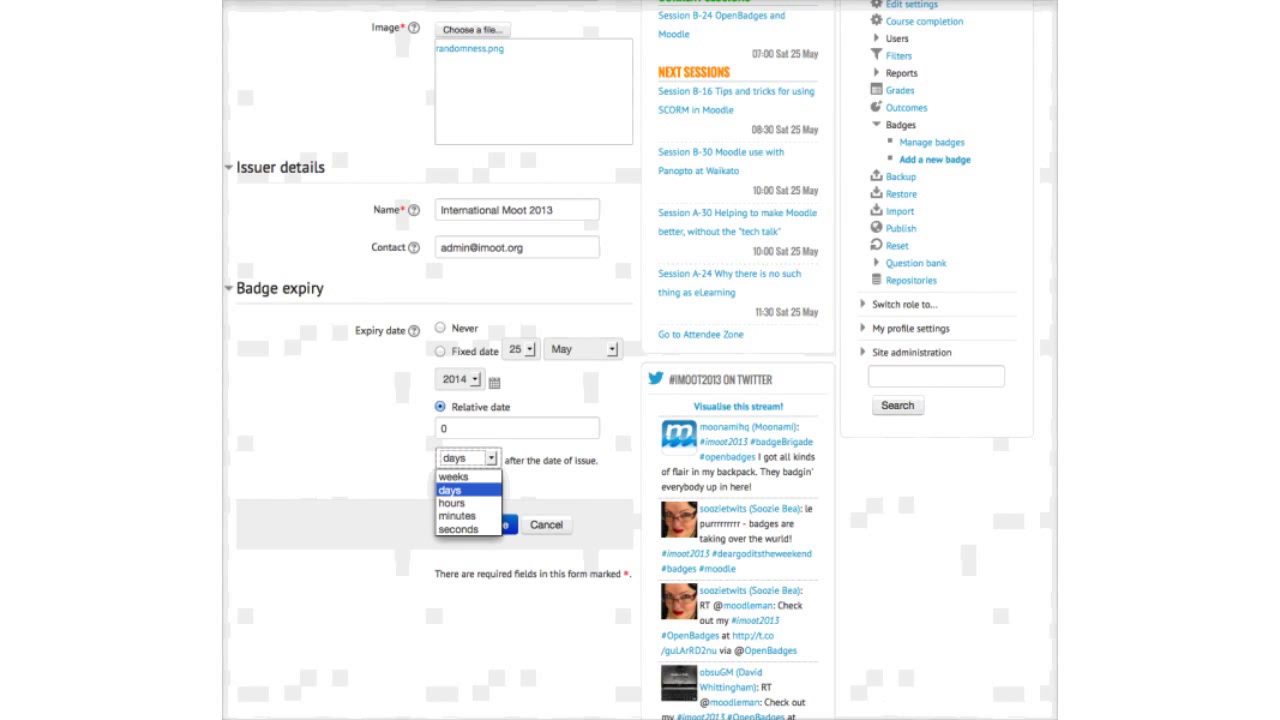
click(458, 529)
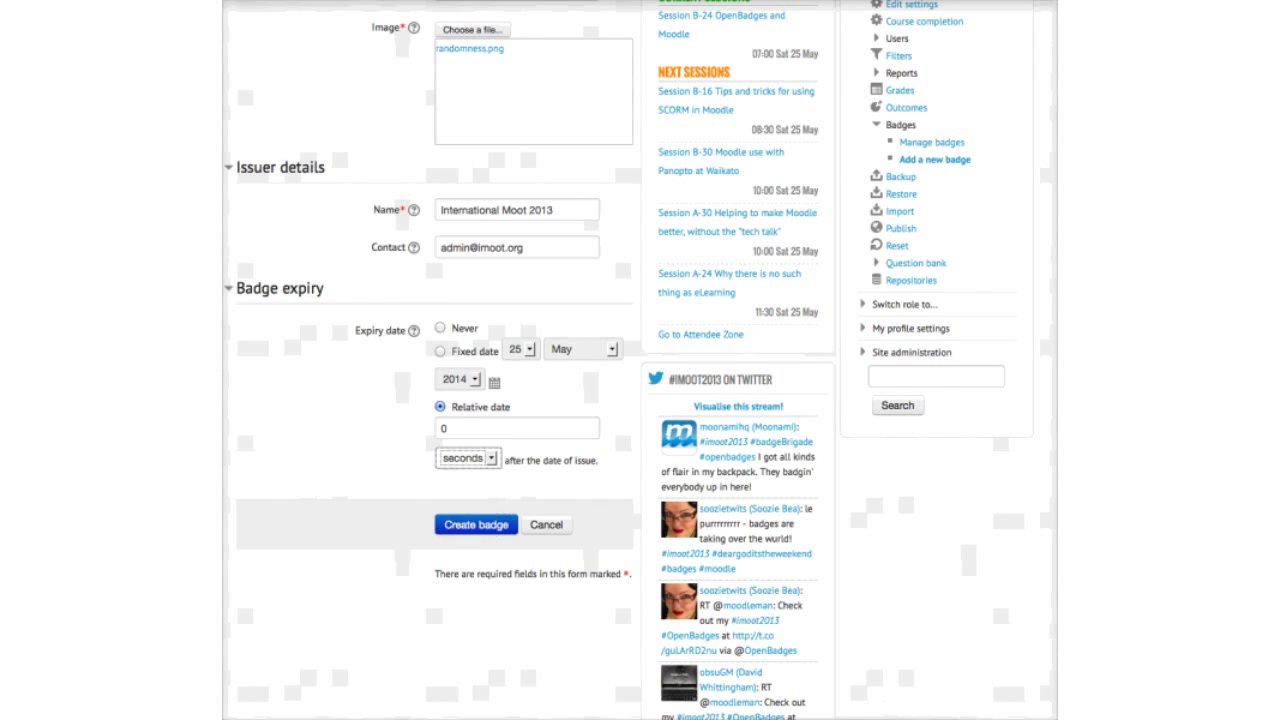
click(467, 458)
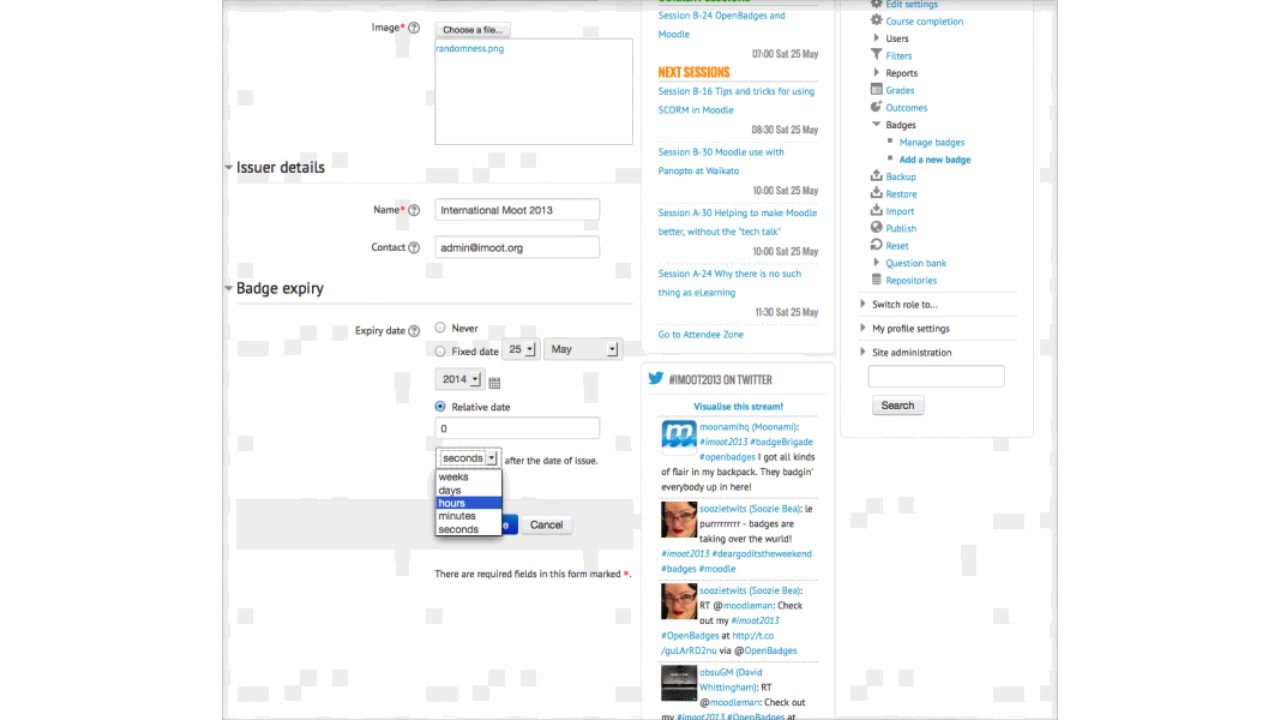
key(Escape)
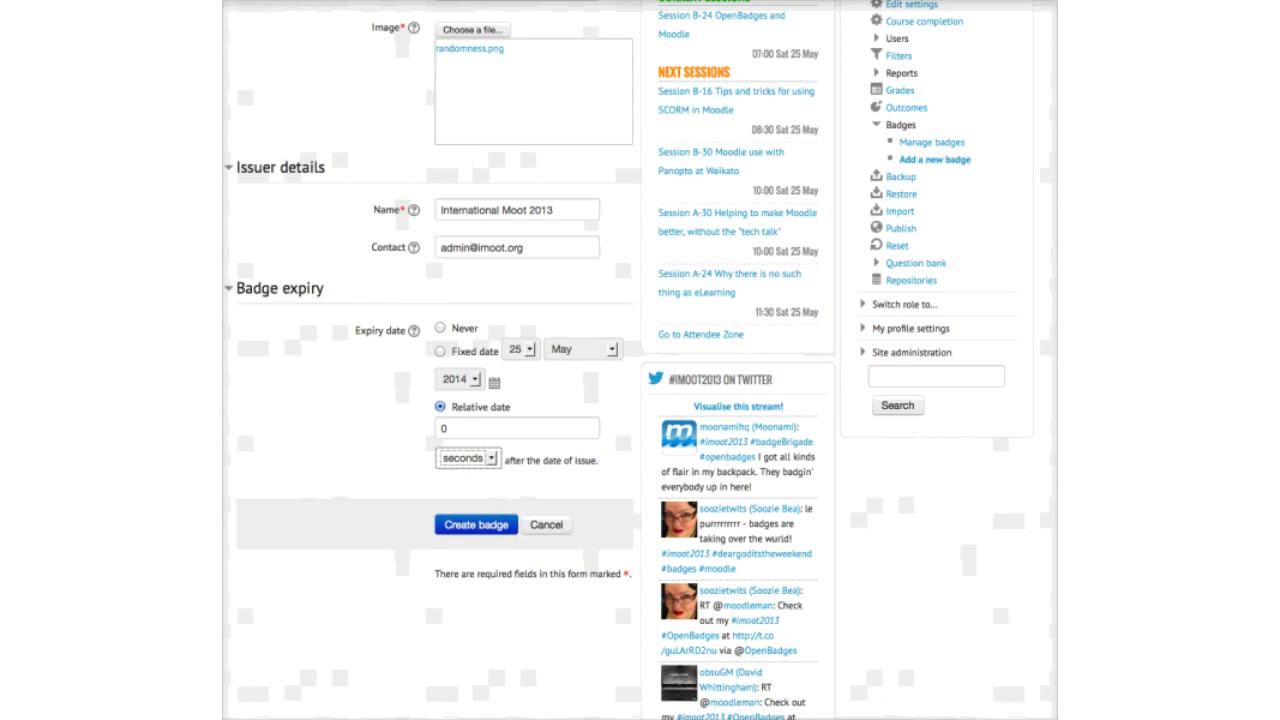
Step: Set the badge to never expire, rename it "Random Badge 2" and create it
click(440, 327)
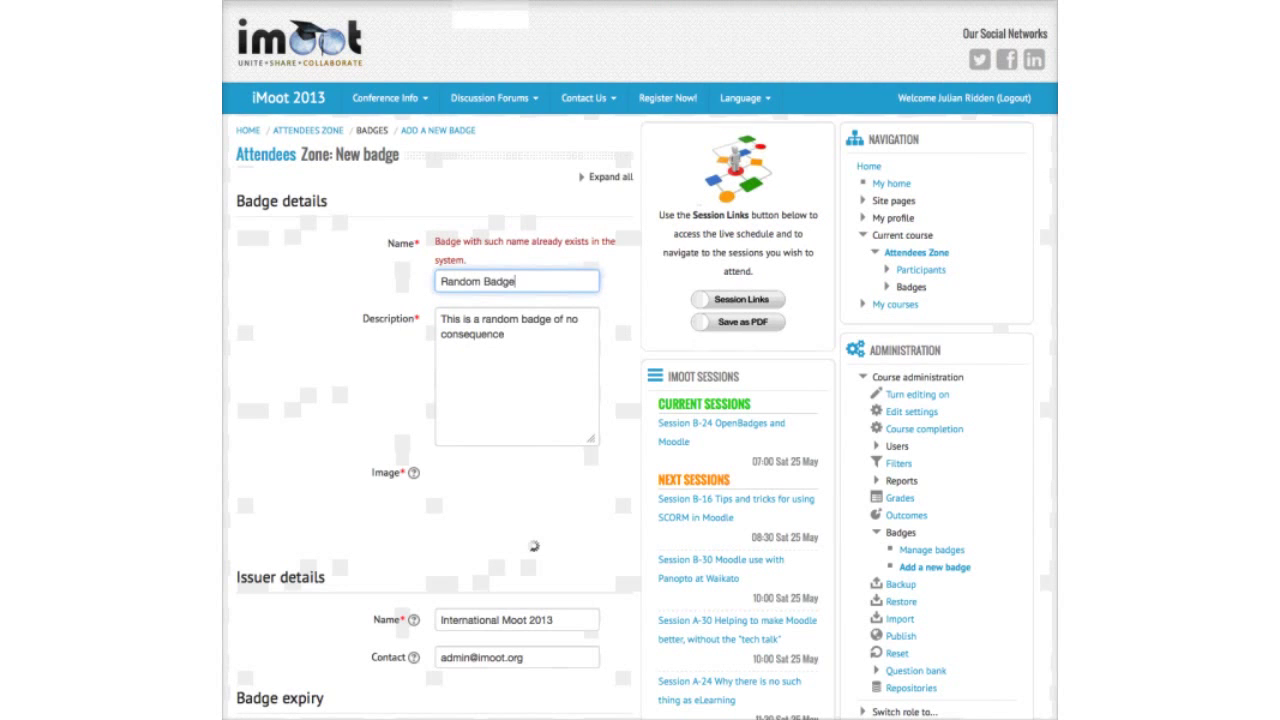
scroll(640, 400, down, 4)
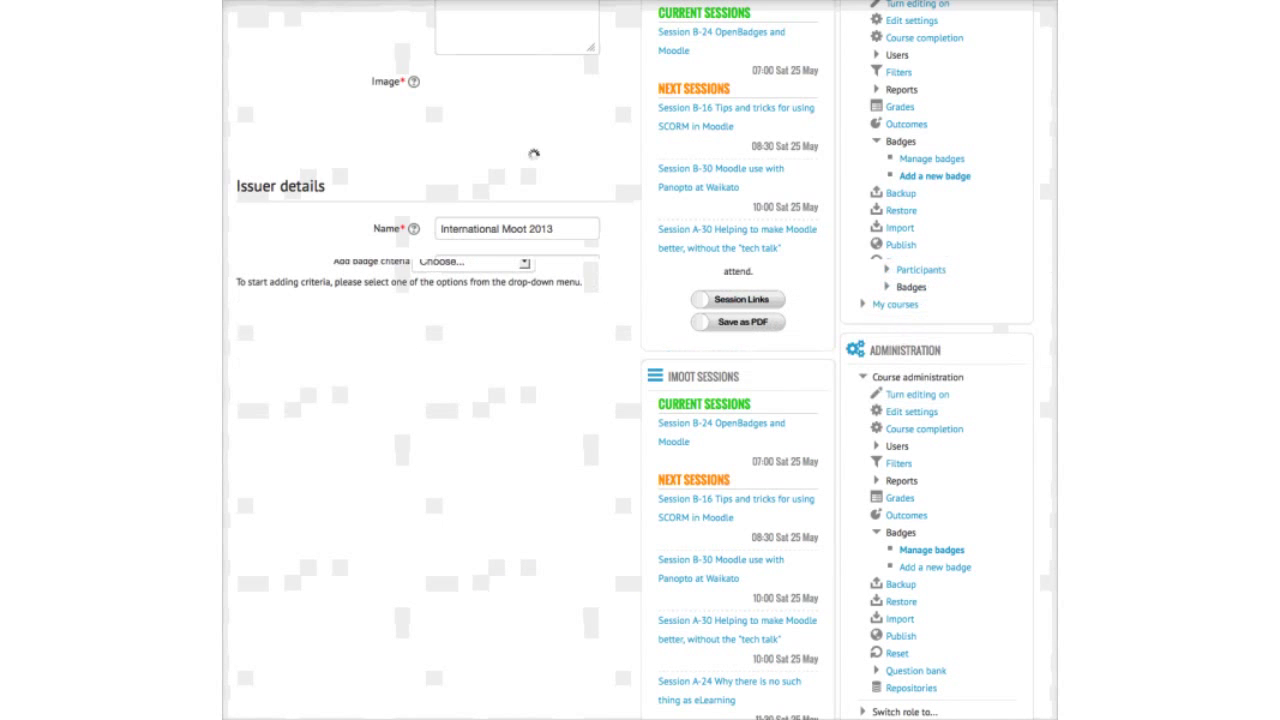
Step: Start an Activity completion criterion for the badge, try its activity and completion options, and cancel it
click(471, 261)
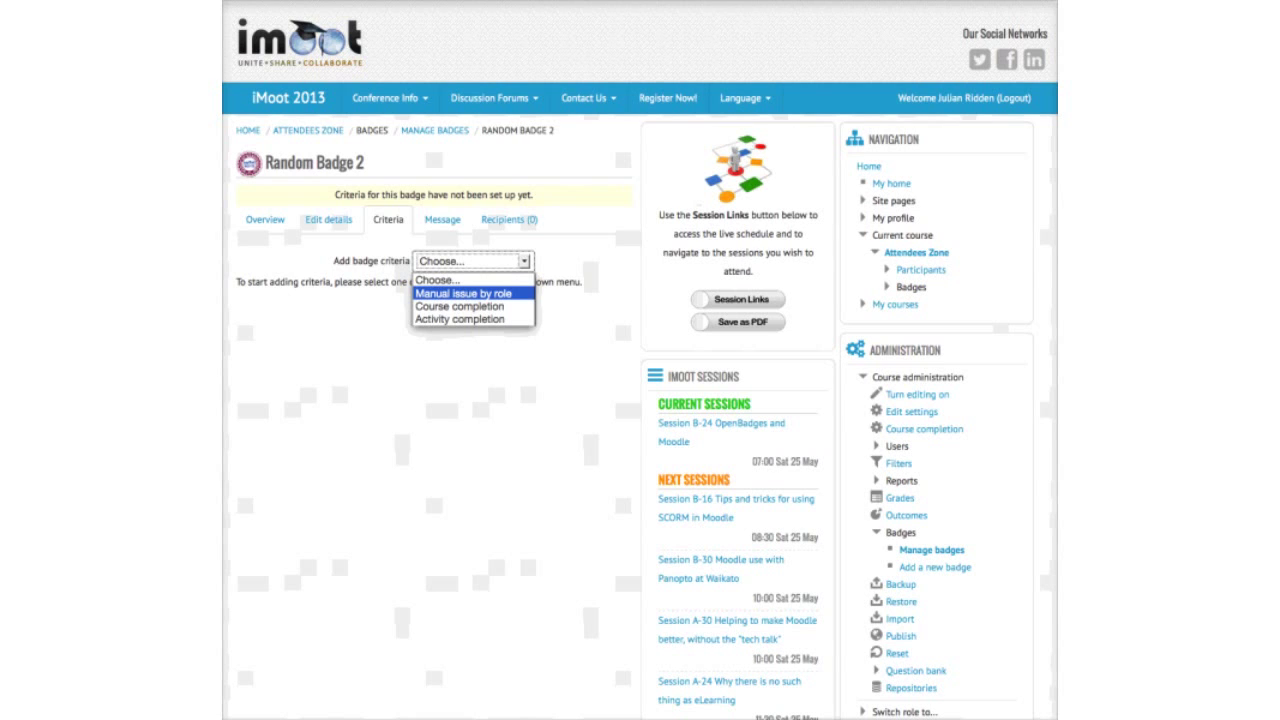
key(Down)
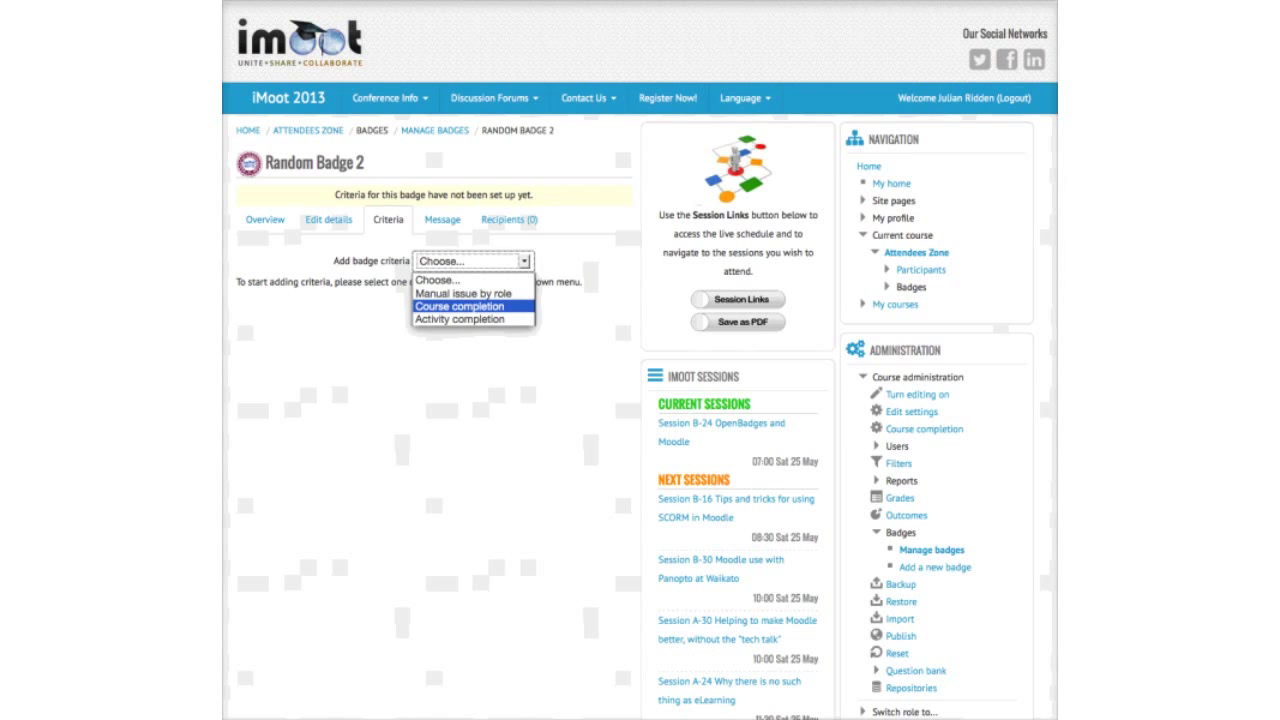
key(Down)
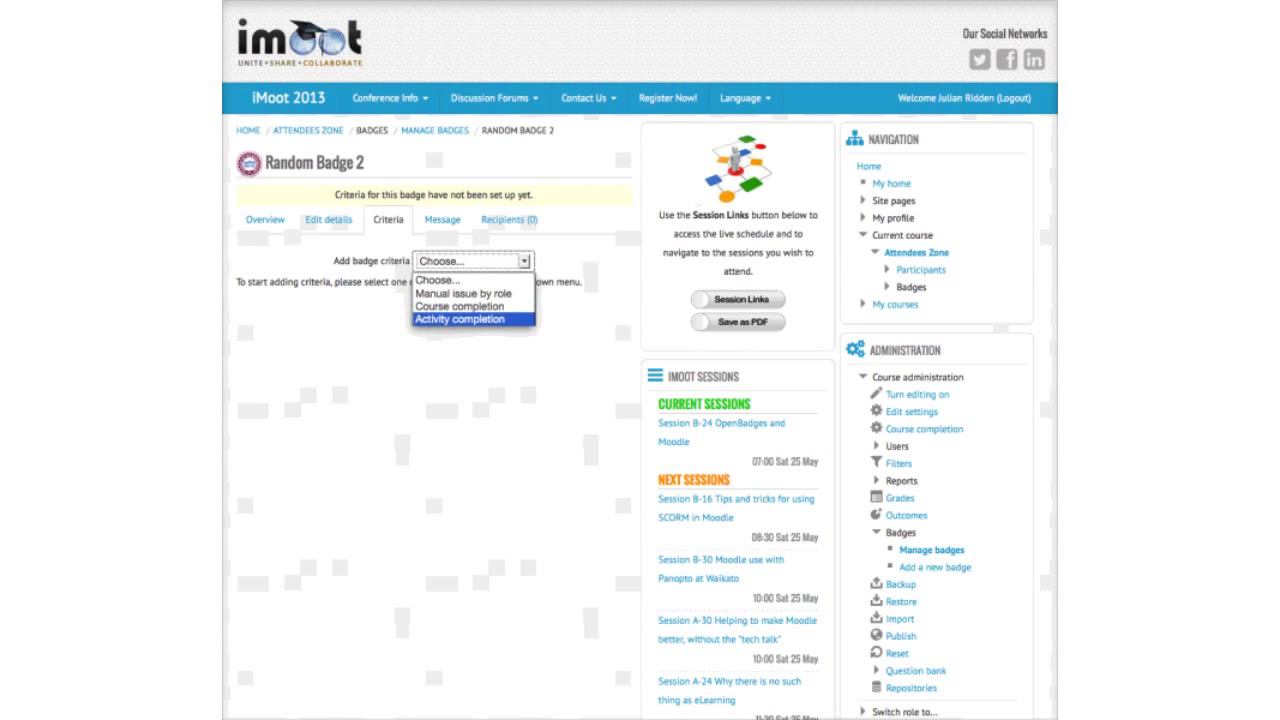
key(Return)
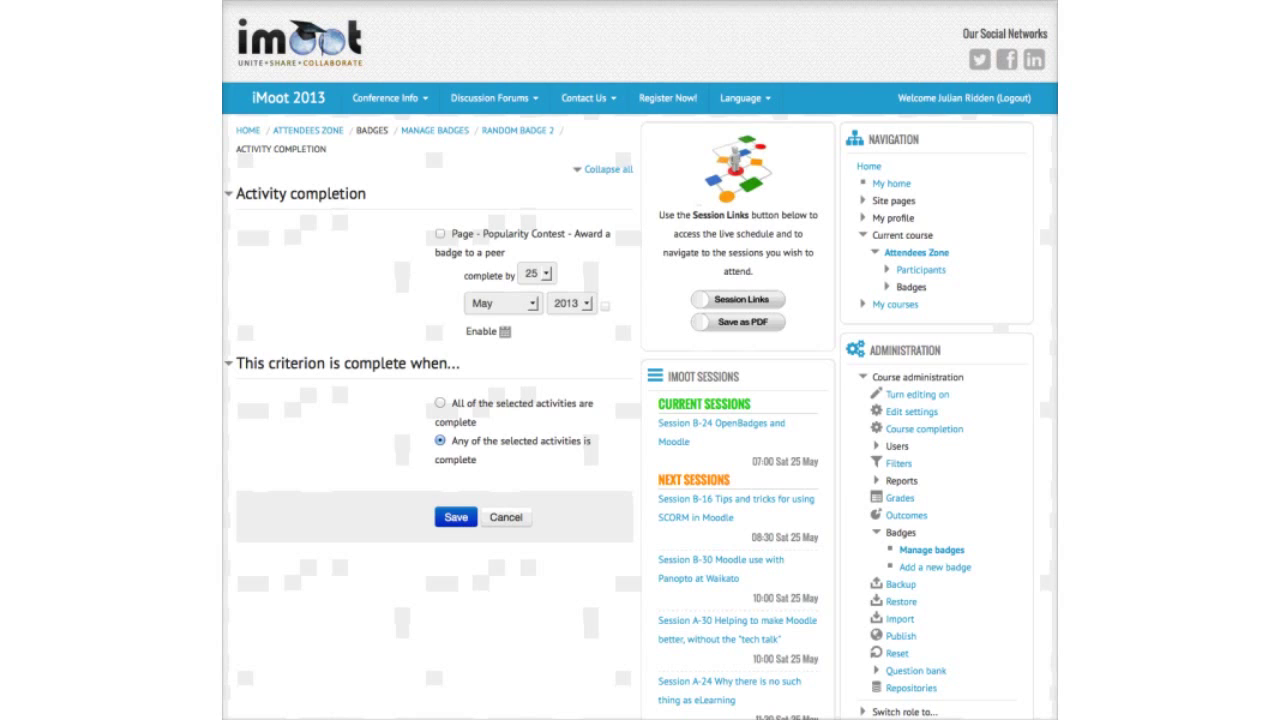
click(440, 233)
click(440, 403)
click(440, 440)
click(506, 517)
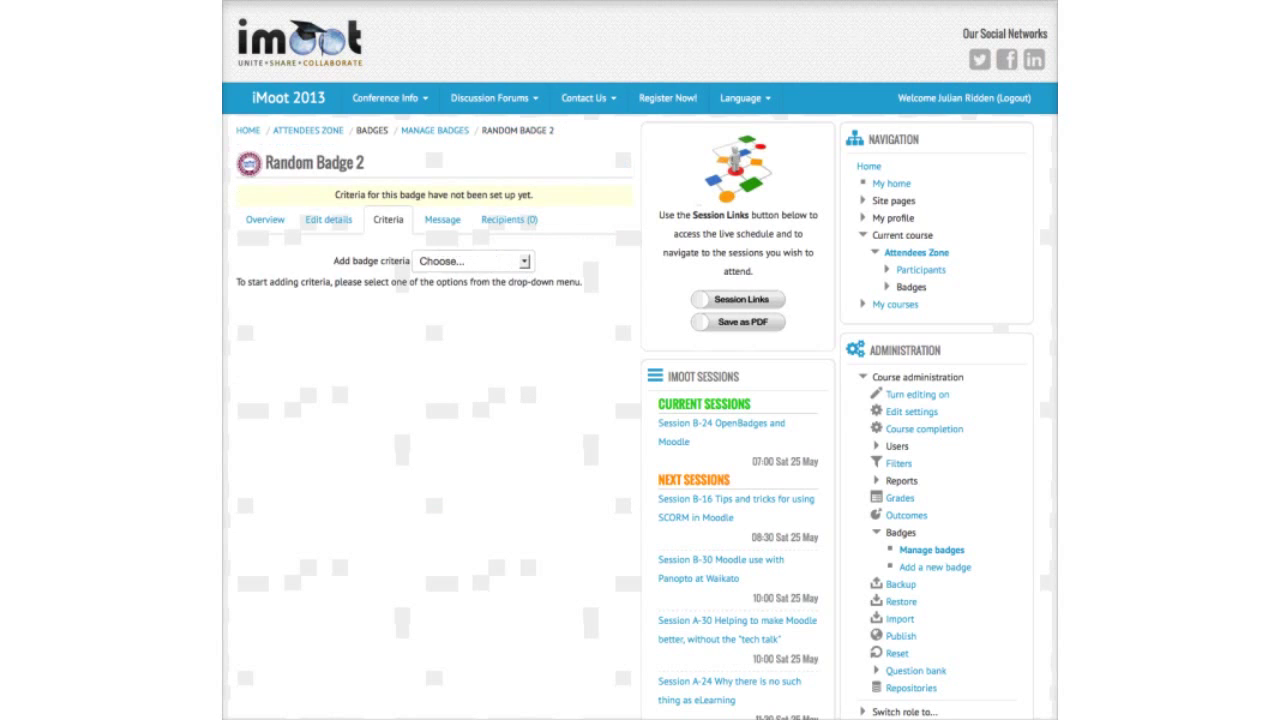
click(522, 261)
click(463, 293)
click(472, 261)
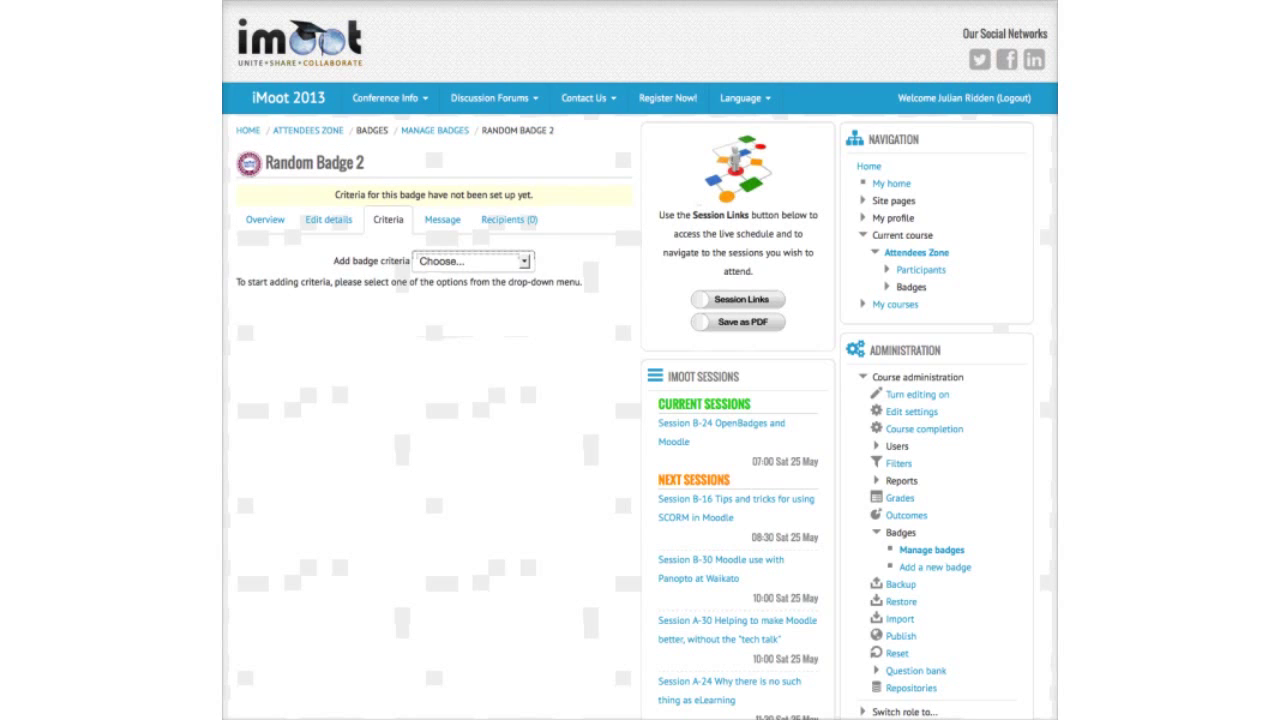
key(Down)
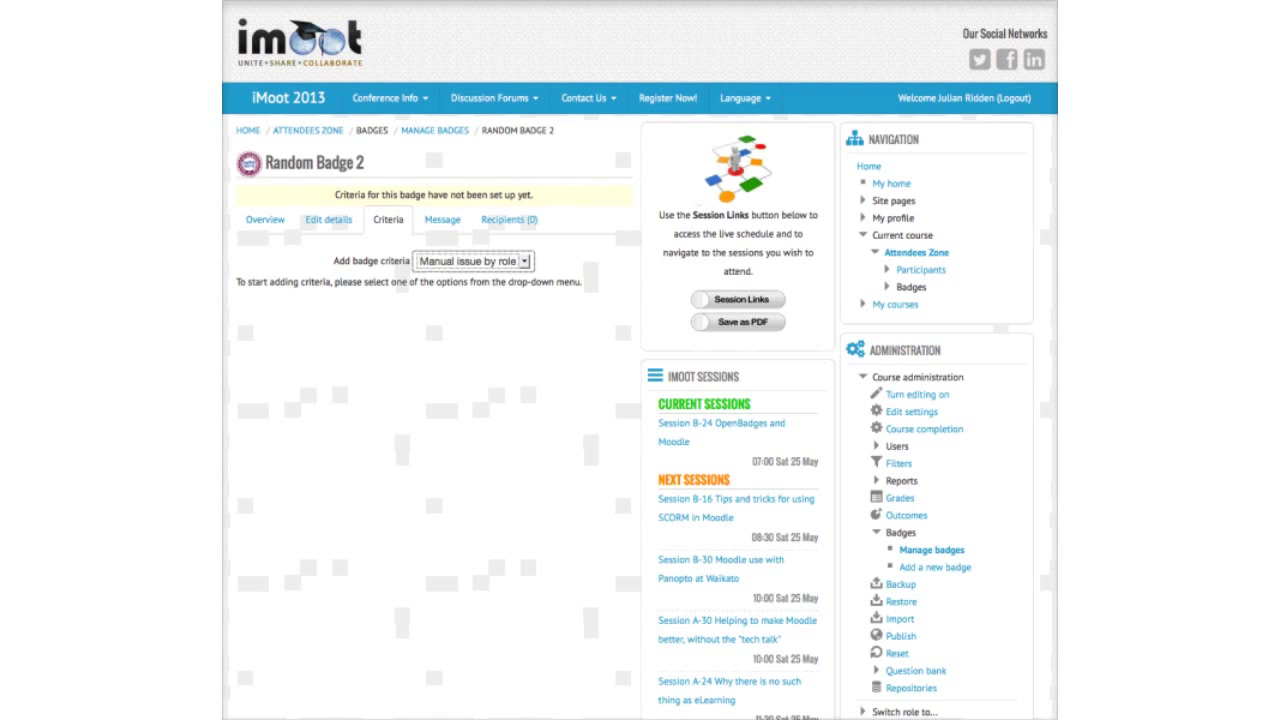
key(space)
key(Return)
key(Up)
key(Down)
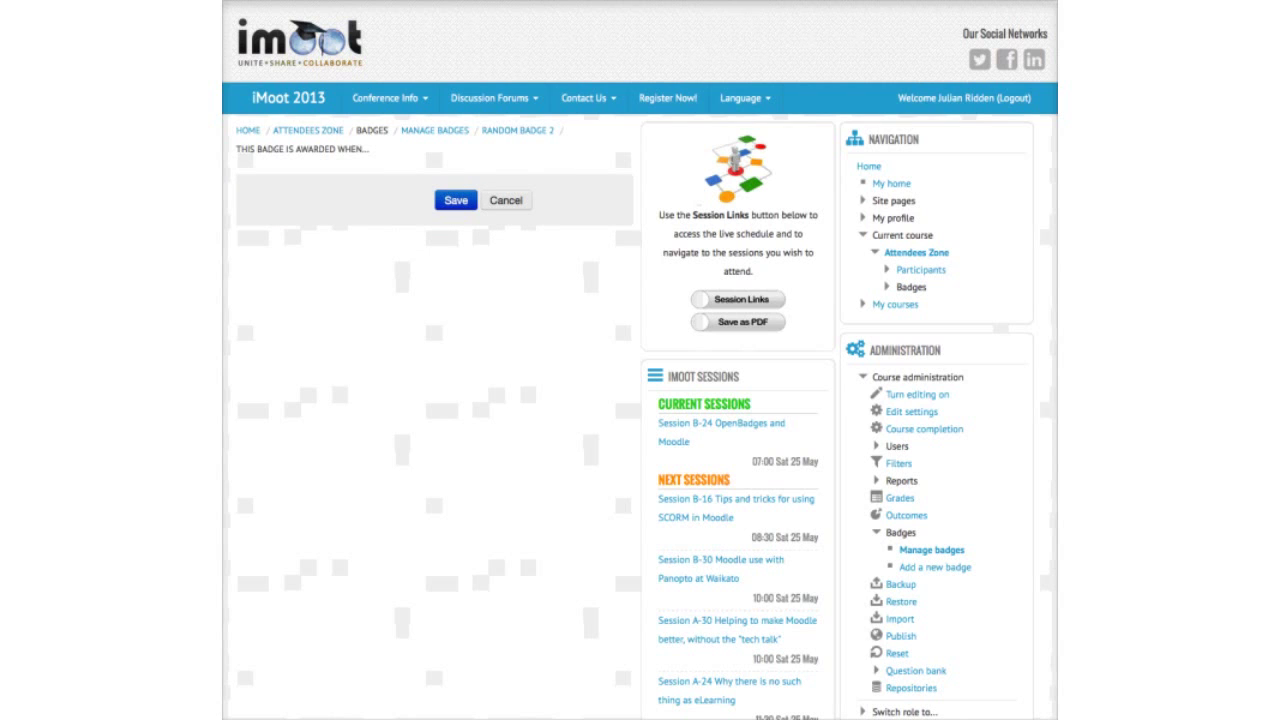
key(Return)
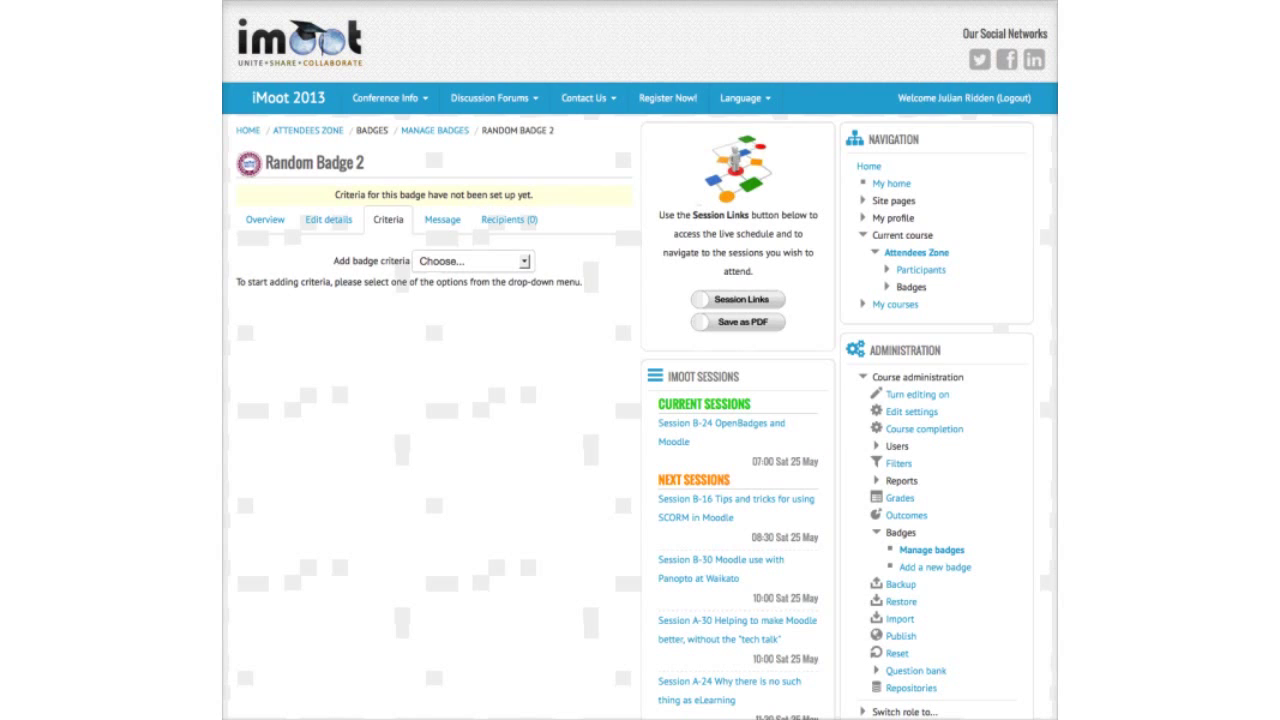
Step: Try a Manual issue by role criterion requiring both Conference Organiser and iMoot Facilitator, and cancel it
click(472, 261)
click(472, 279)
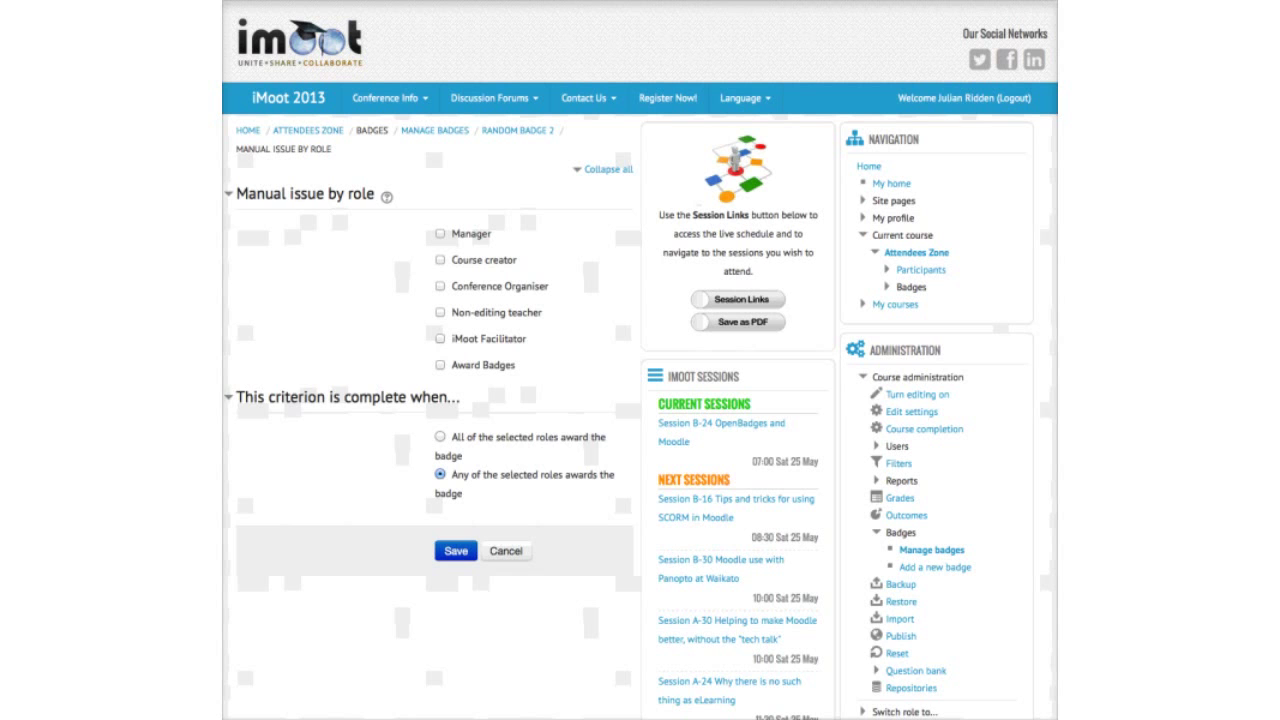
scroll(640, 400, down, 2)
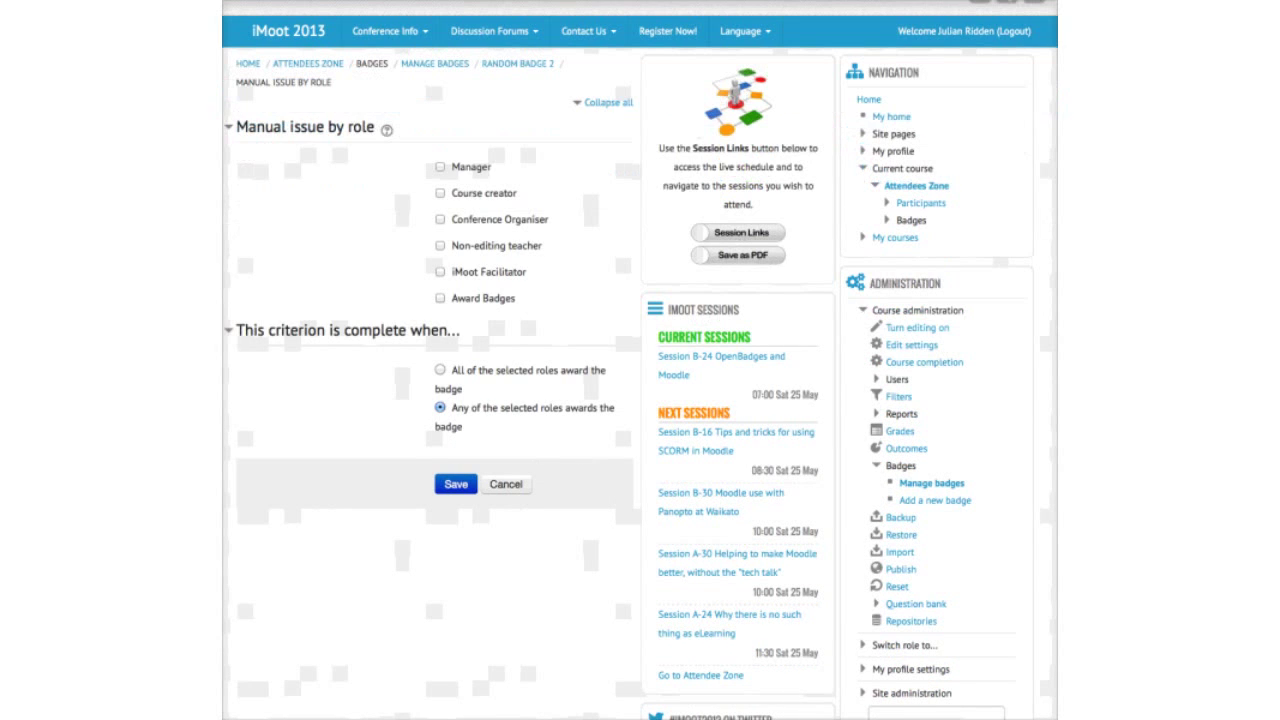
scroll(640, 400, up, 2)
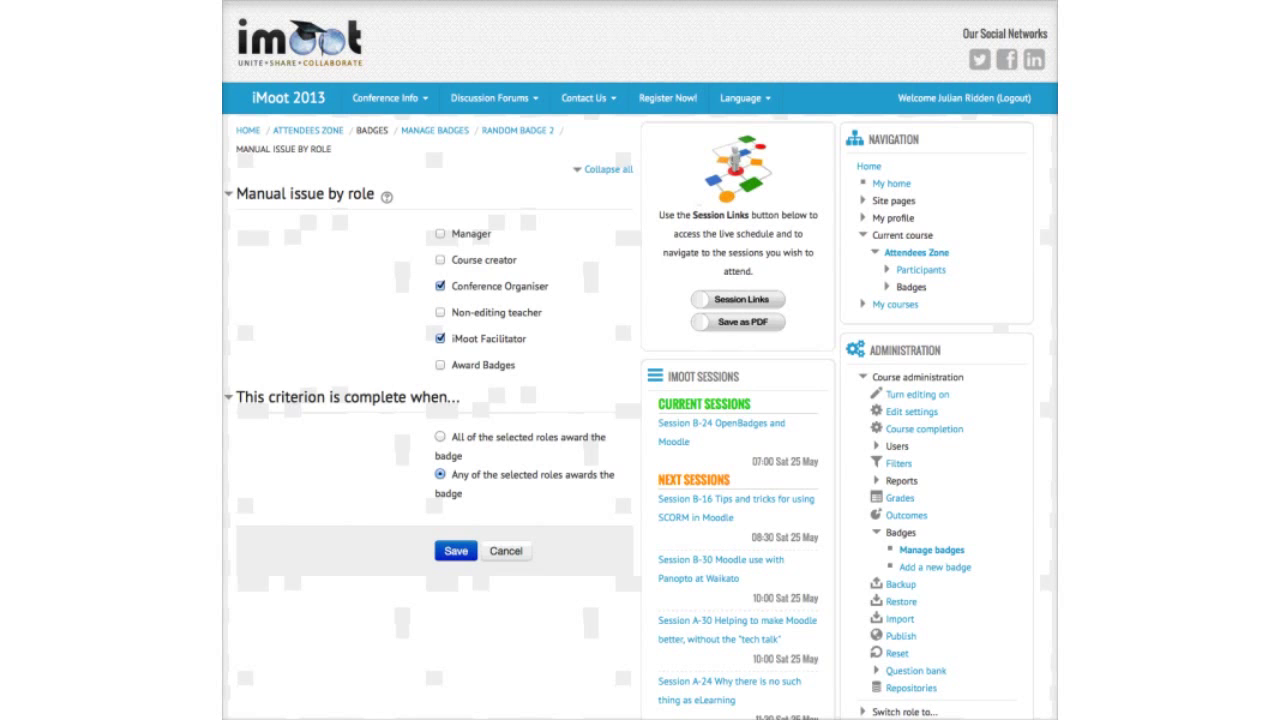
scroll(640, 400, down, 3)
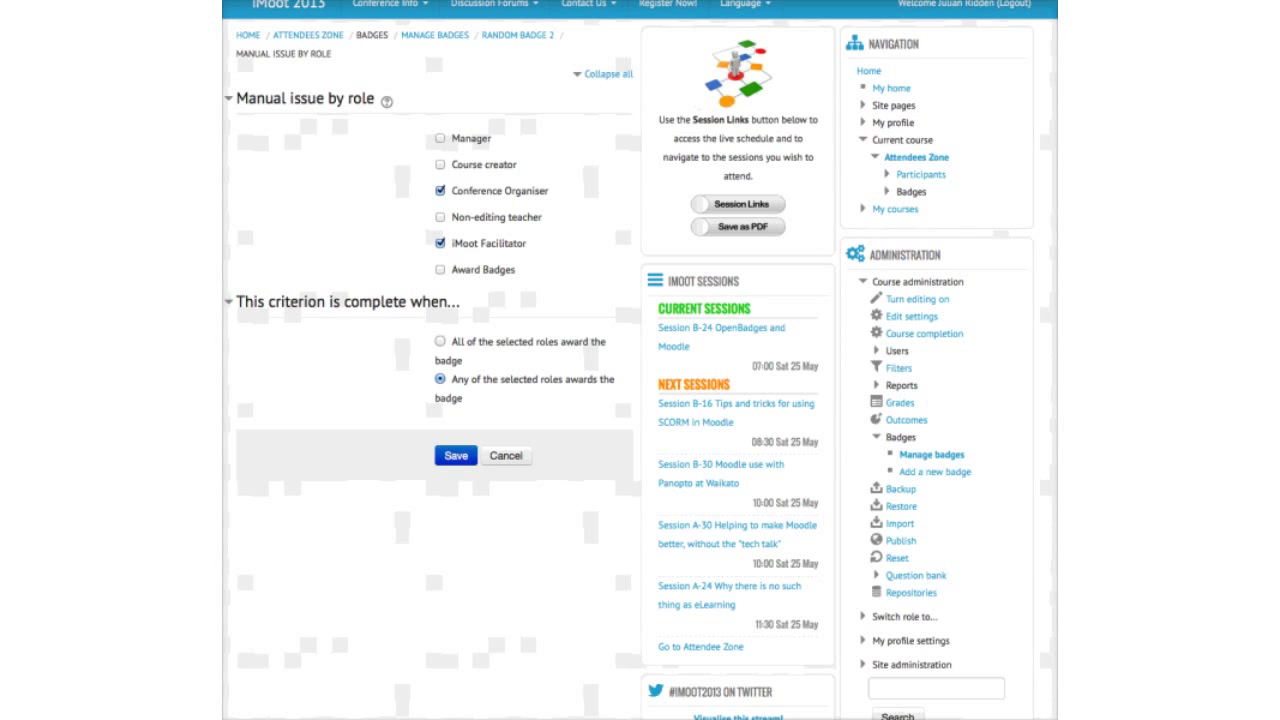
click(440, 341)
click(505, 455)
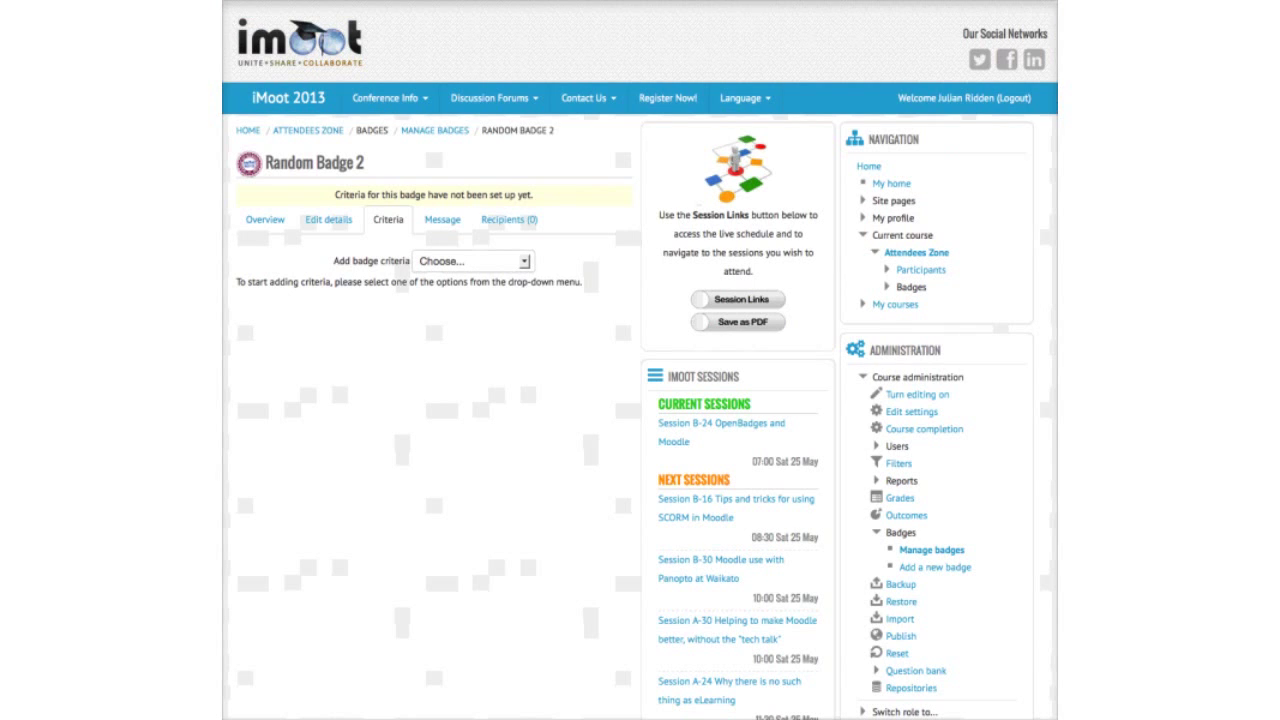
Step: Open the badge's message settings and return the message body editor from full-screen to normal size
click(442, 219)
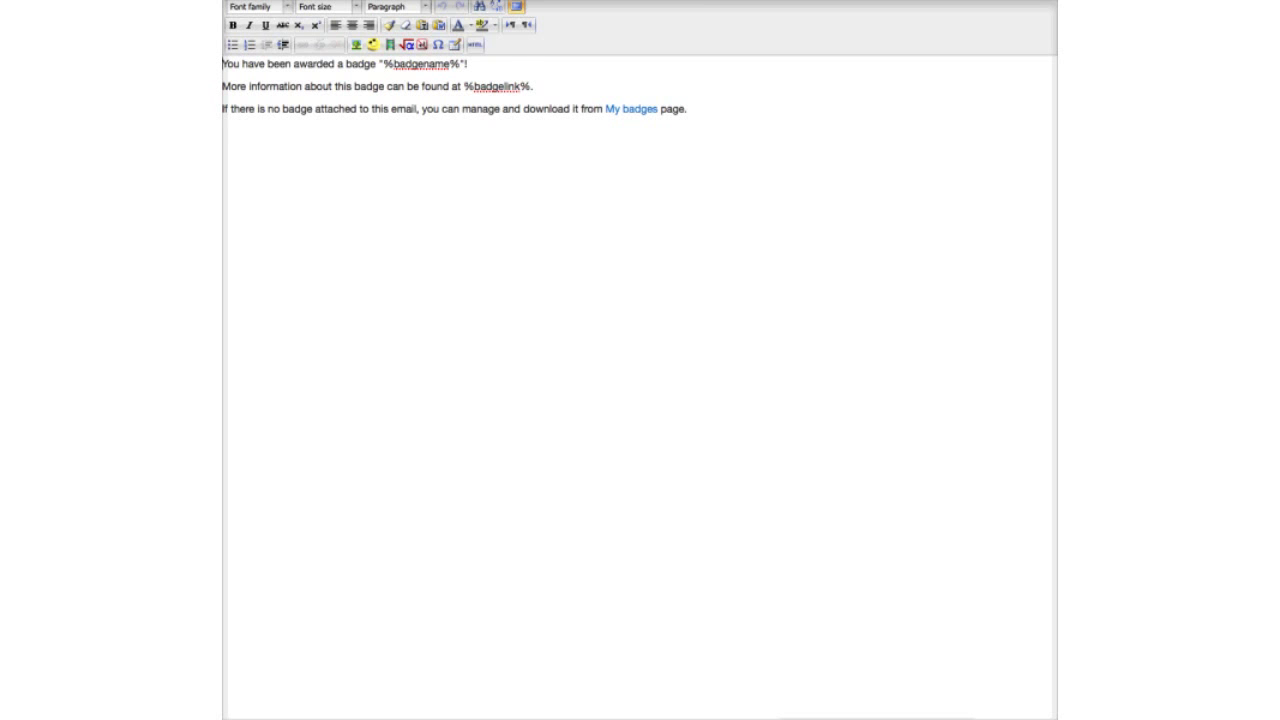
click(516, 6)
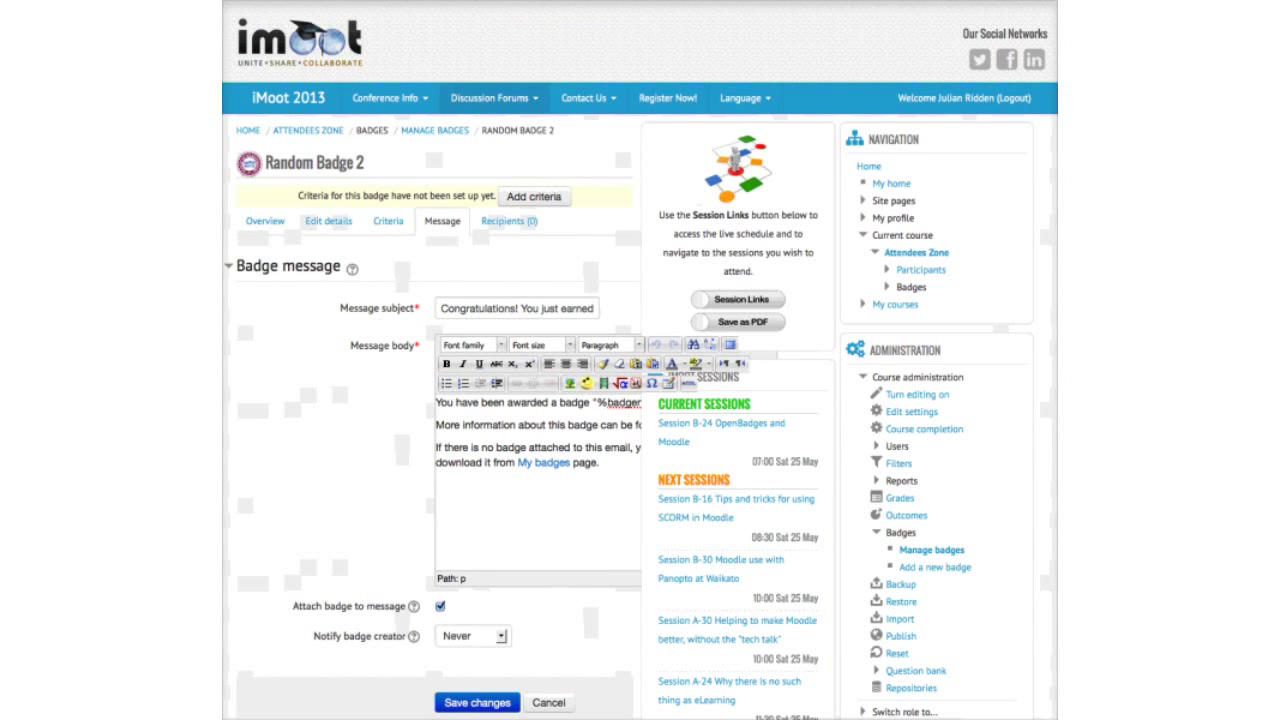
Step: Go to the Social Forum and open the badge management page of its course, iMoot Lounge
mouse_move(489, 97)
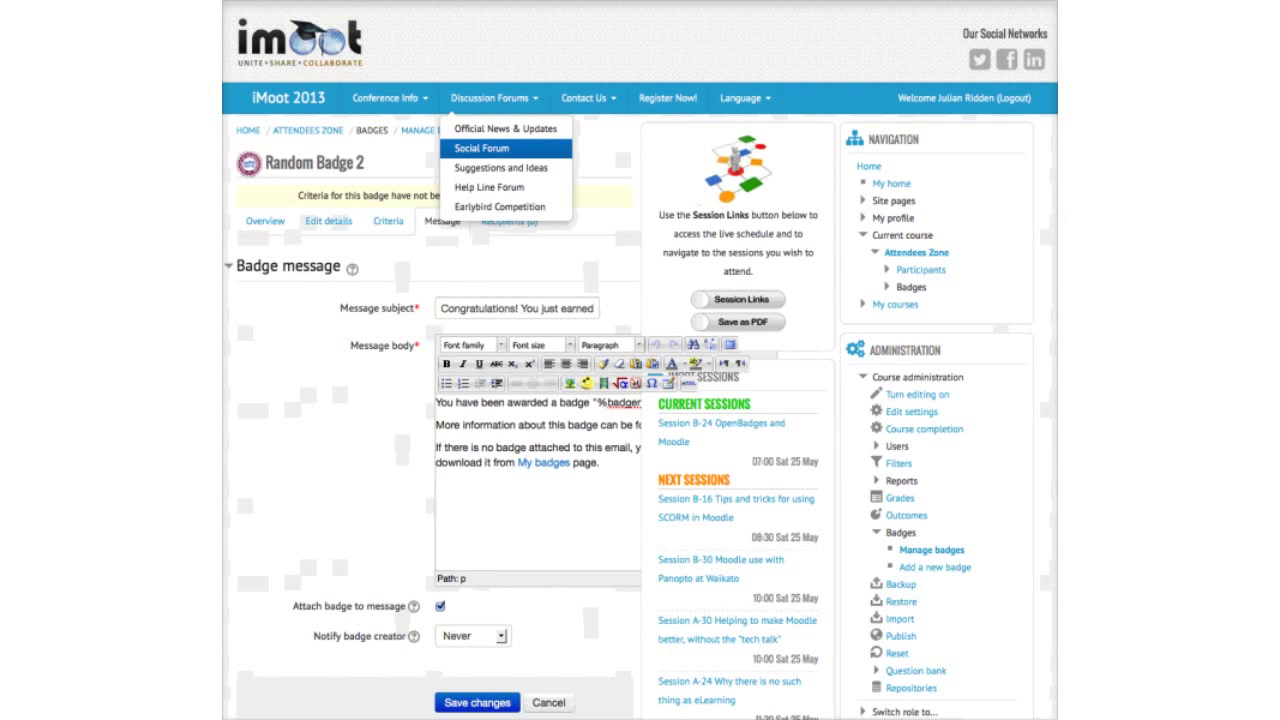
click(481, 147)
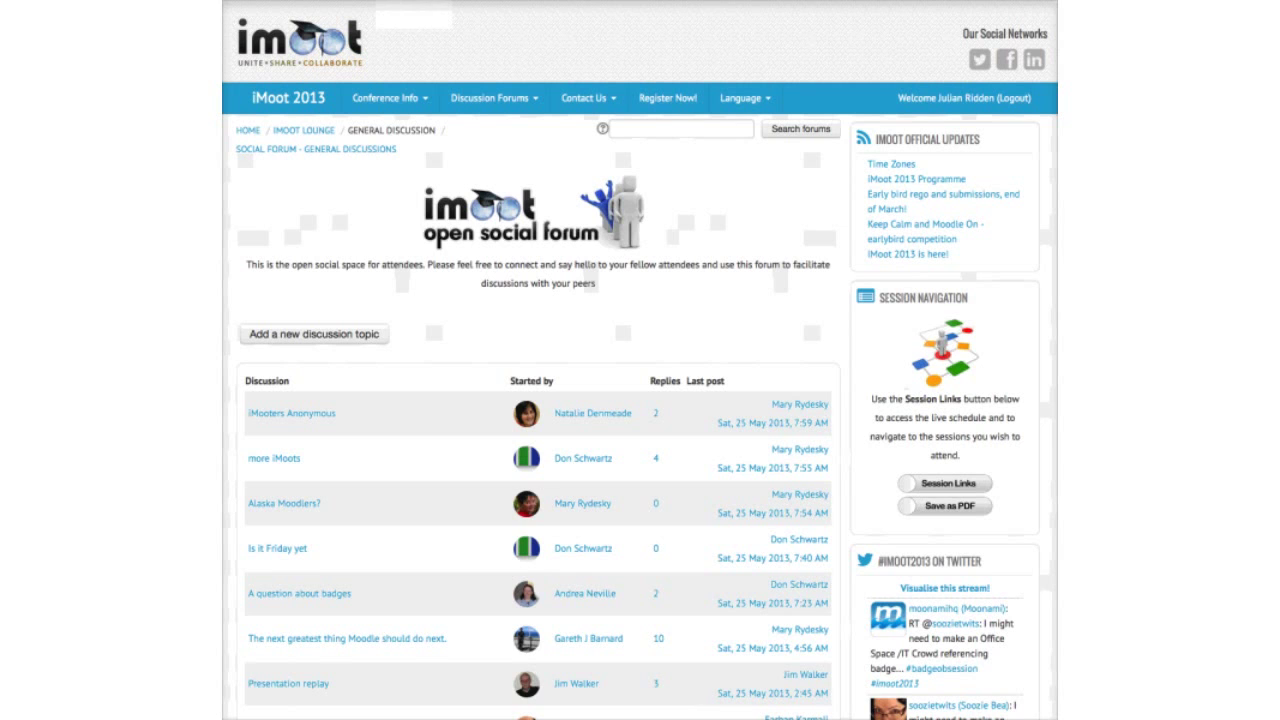
scroll(540, 400, down, 10)
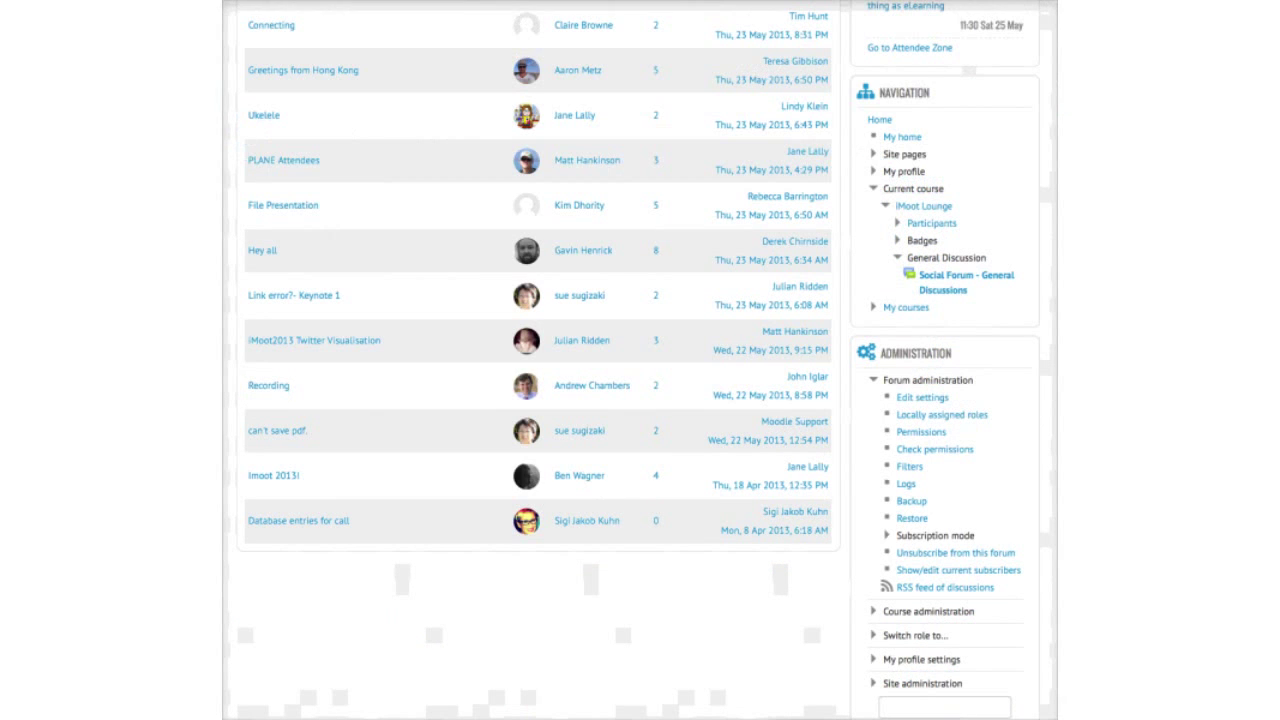
scroll(640, 400, down, 3)
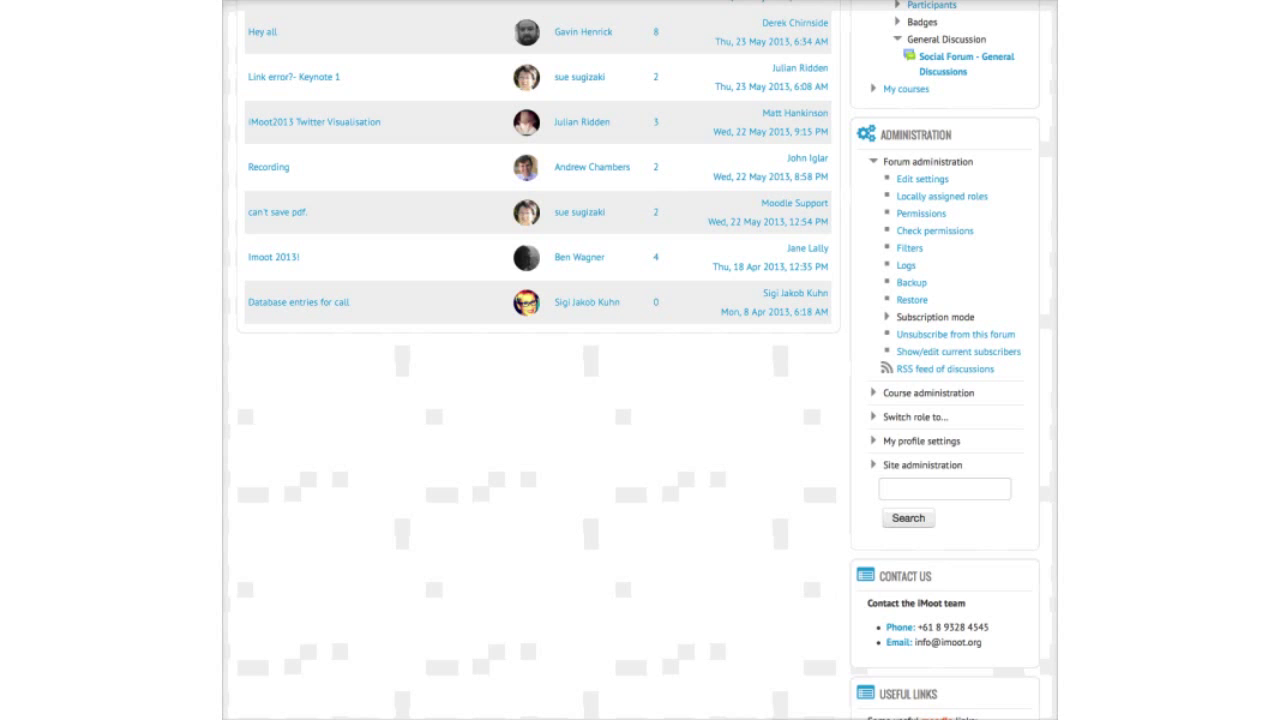
click(928, 392)
scroll(640, 400, down, 2)
click(911, 467)
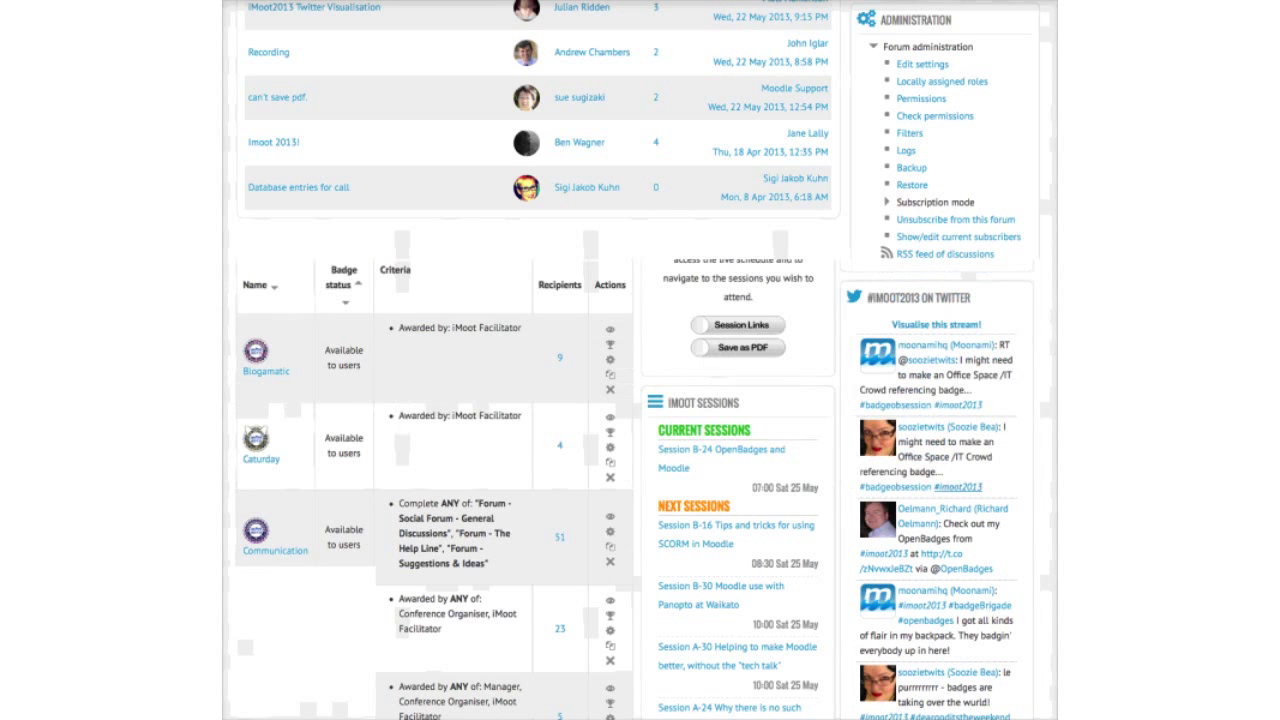
Step: Look through the iMoot Lounge badges and their criteria, and open the recipients page for awarding the Blogamatic badge
scroll(640, 400, down, 4)
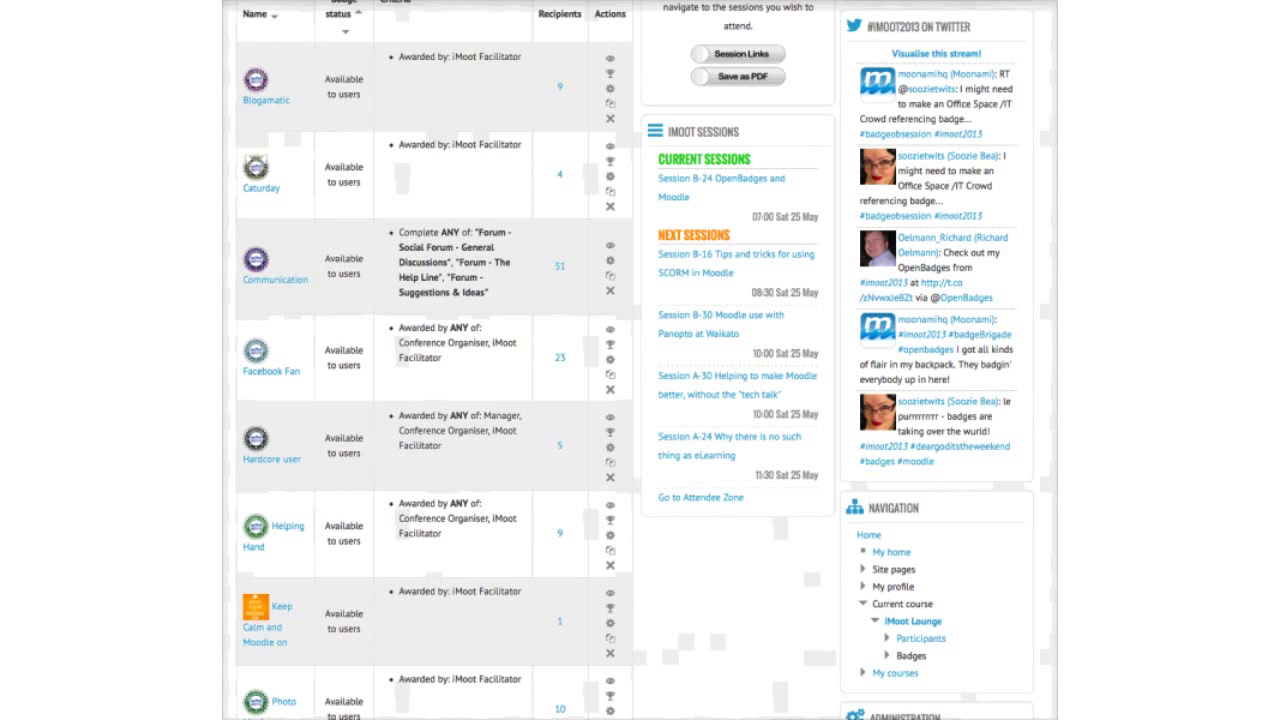
scroll(640, 400, down, 1)
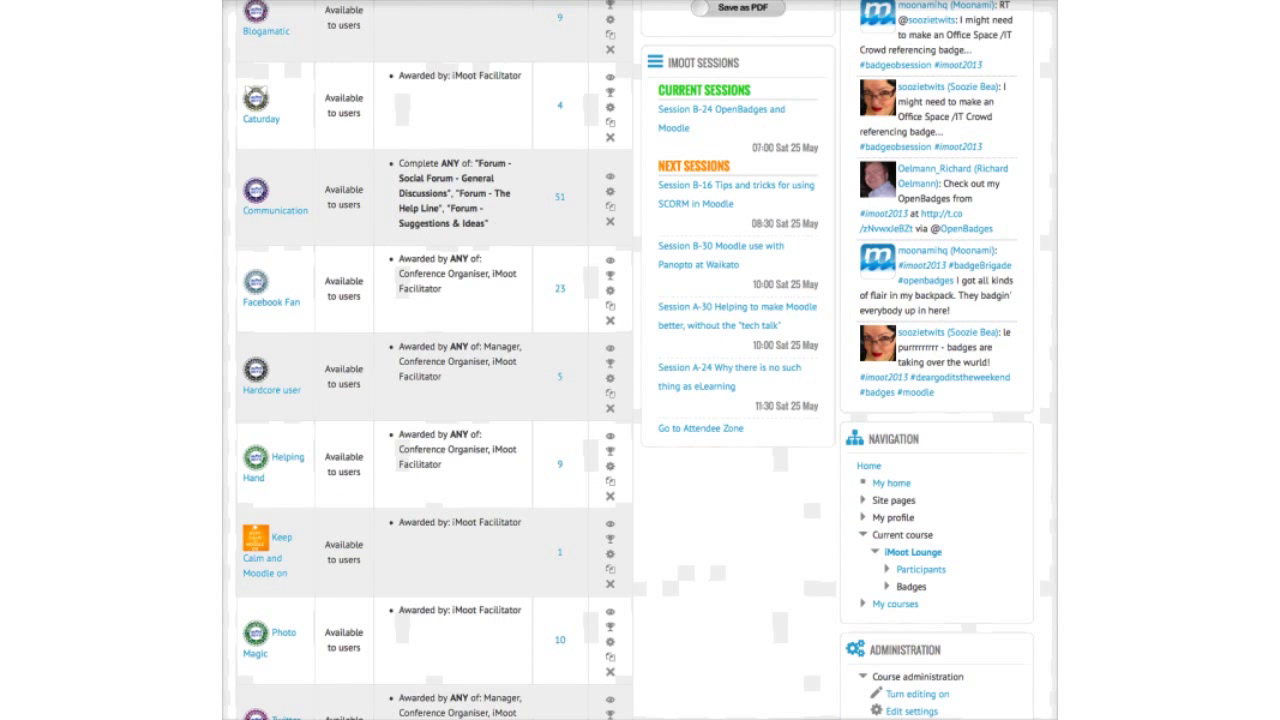
scroll(640, 400, down, 1)
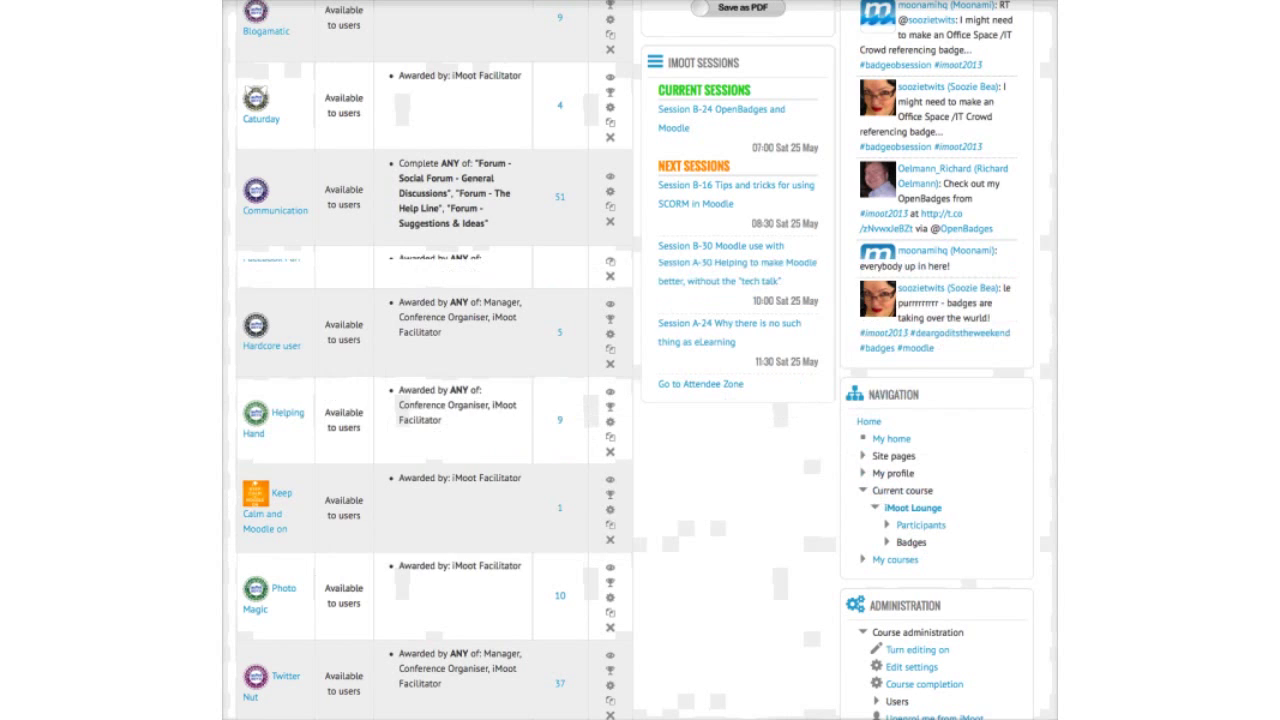
scroll(640, 400, up, 5)
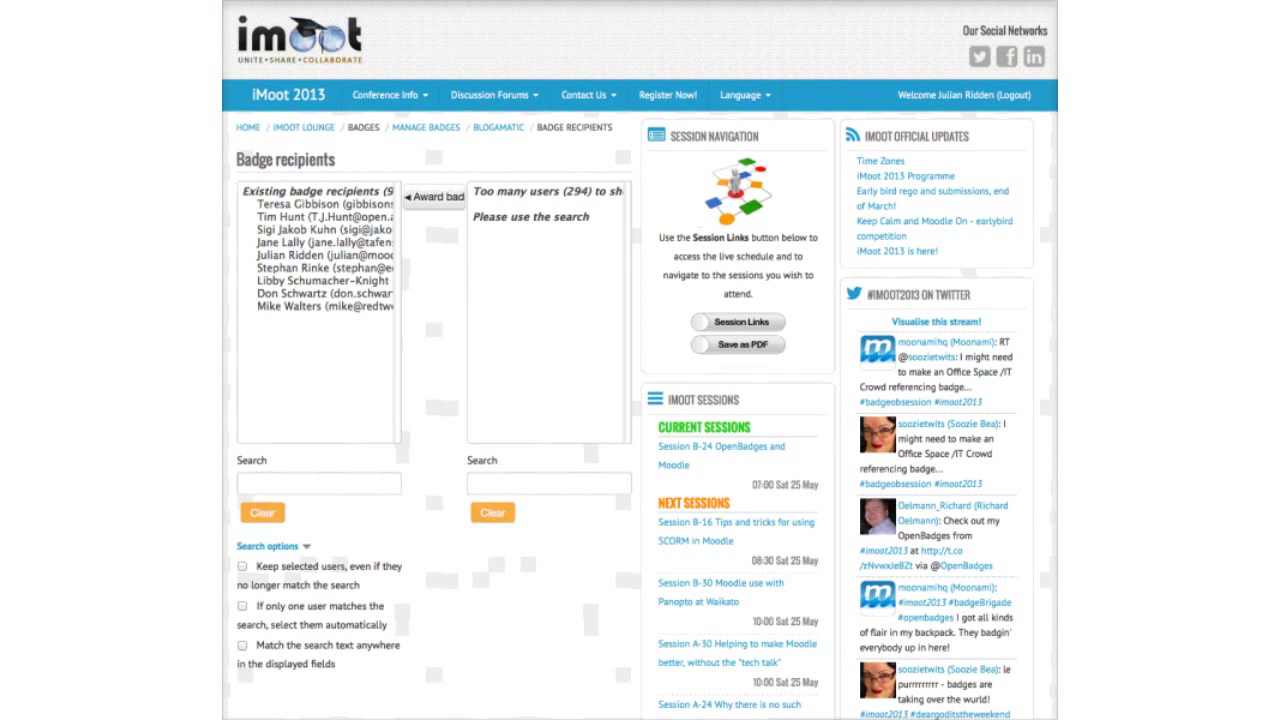
key(super+shift+backslash)
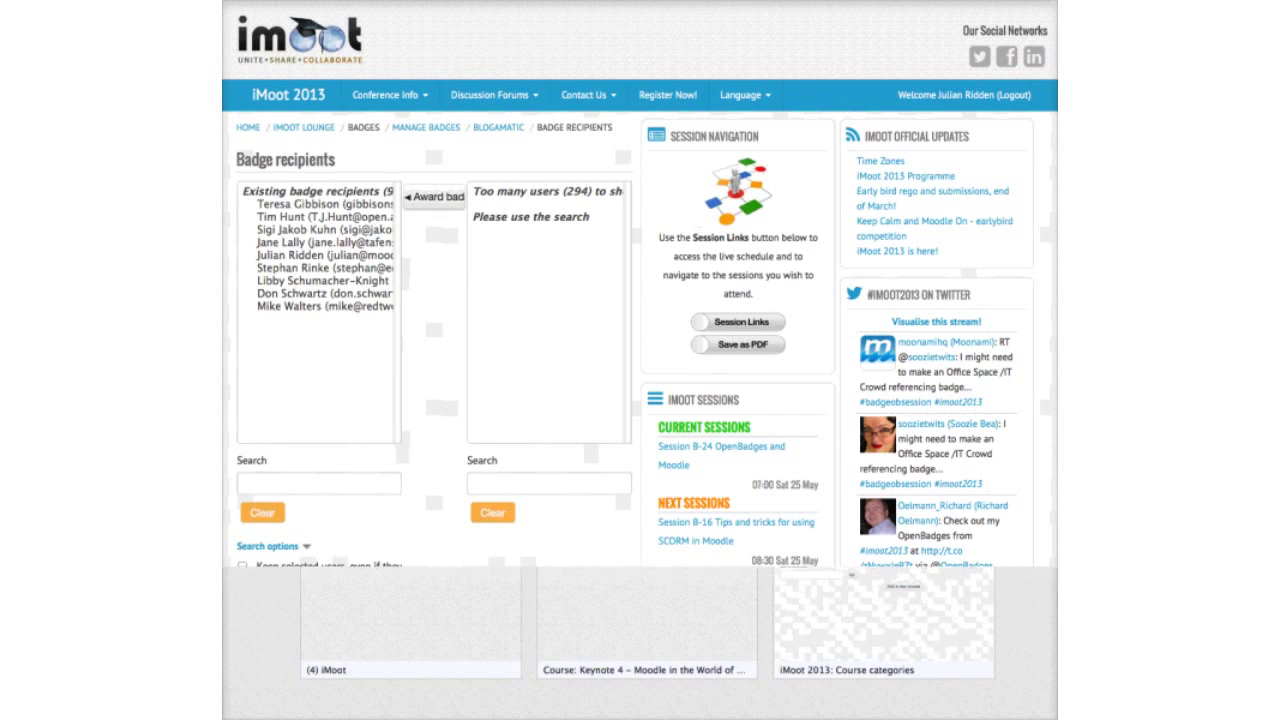
key(super+l)
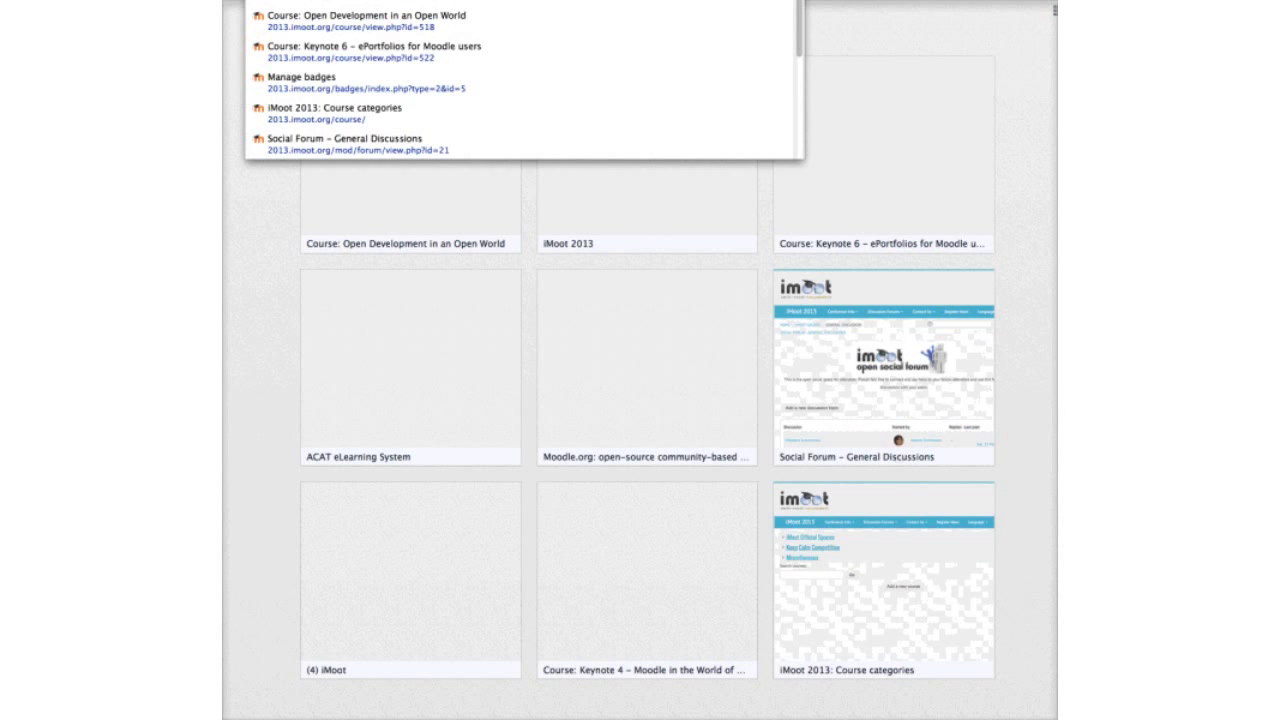
key(Escape)
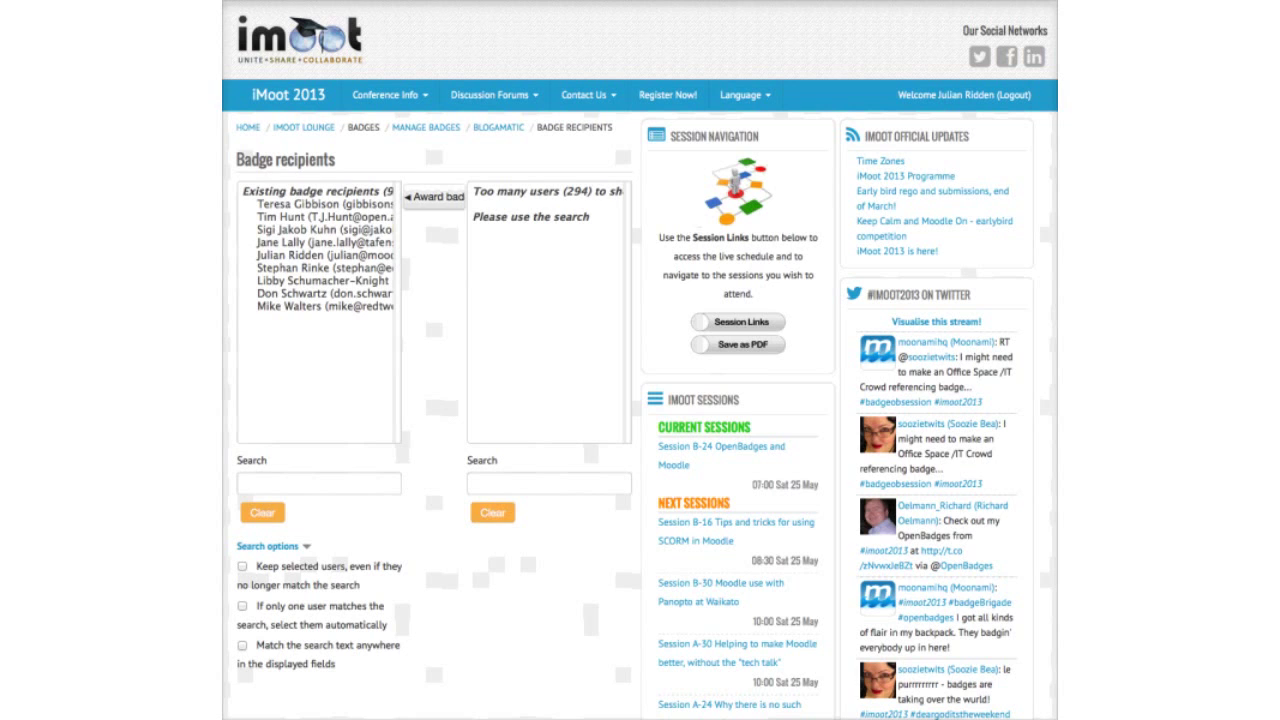
Step: Search the potential Blogamatic badge recipients by part of an attendee's surname and select that attendee
click(549, 483)
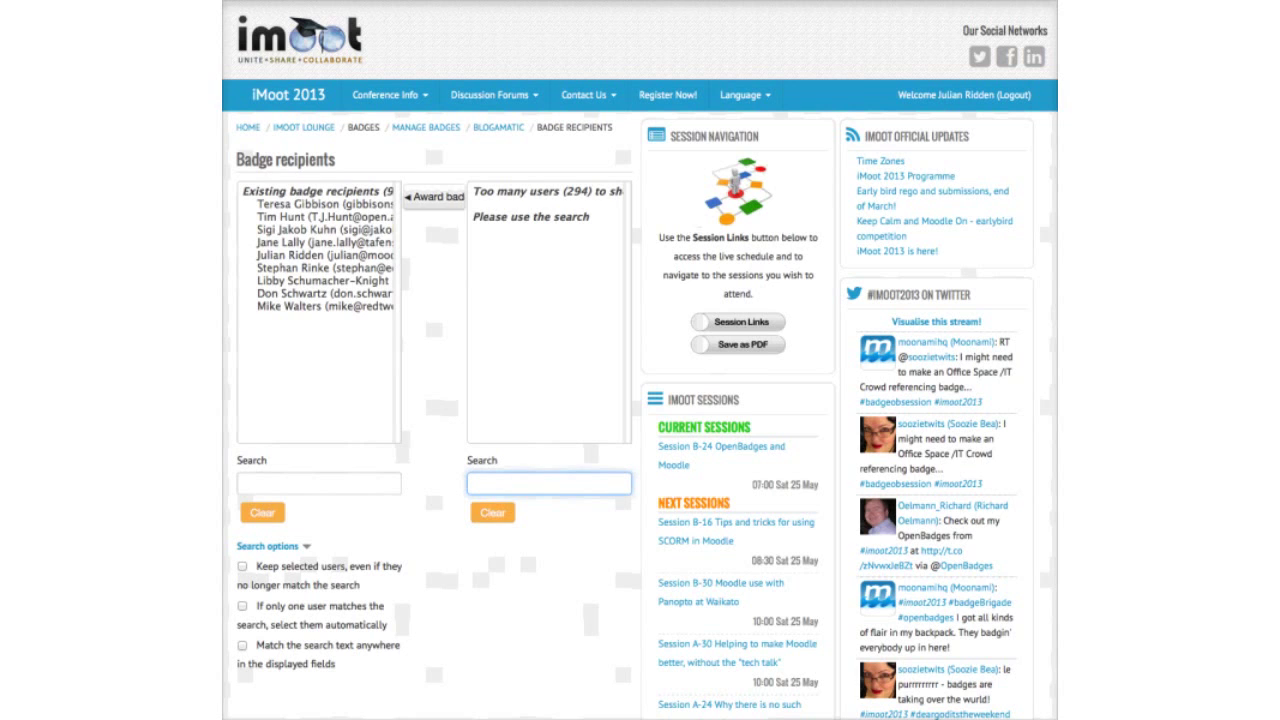
text(igl)
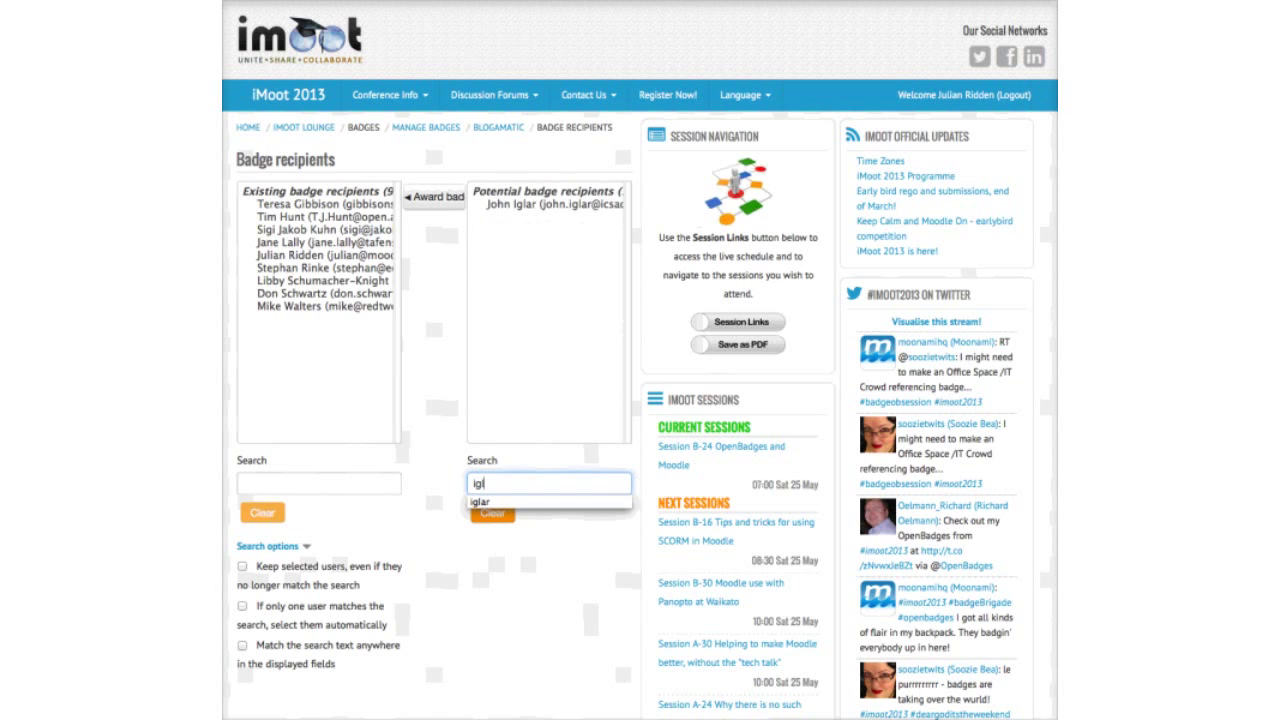
click(540, 204)
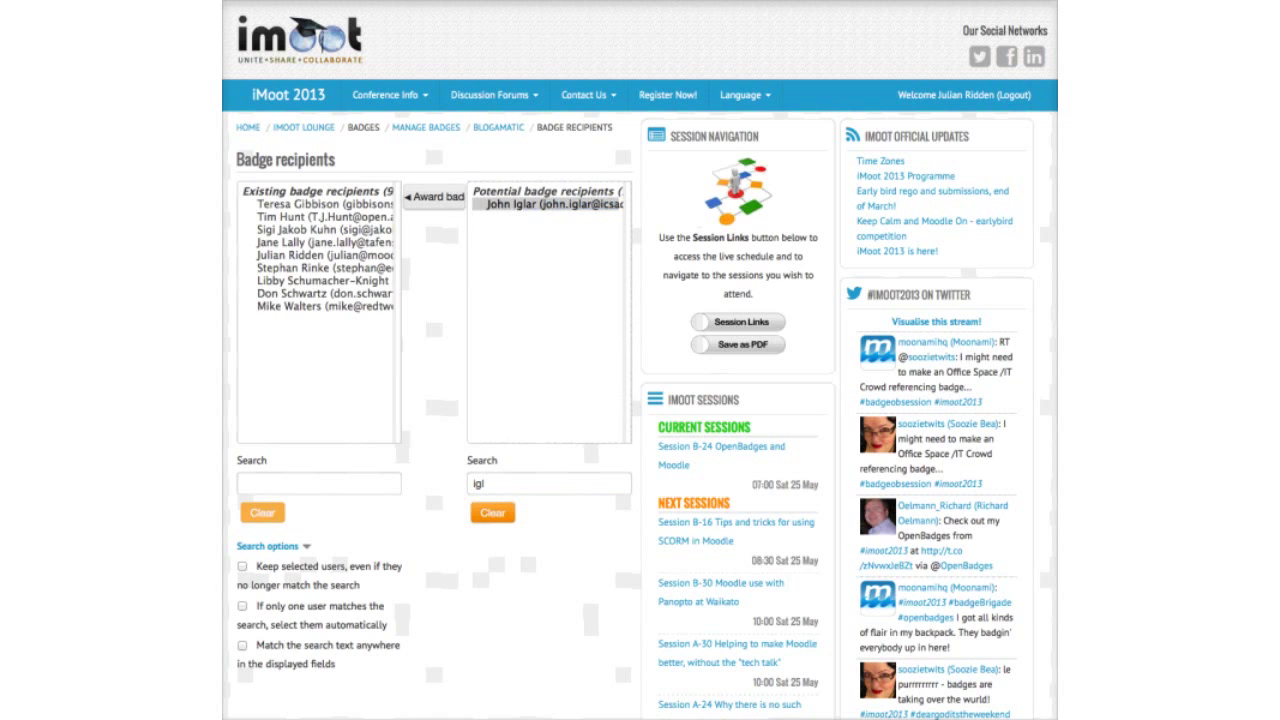